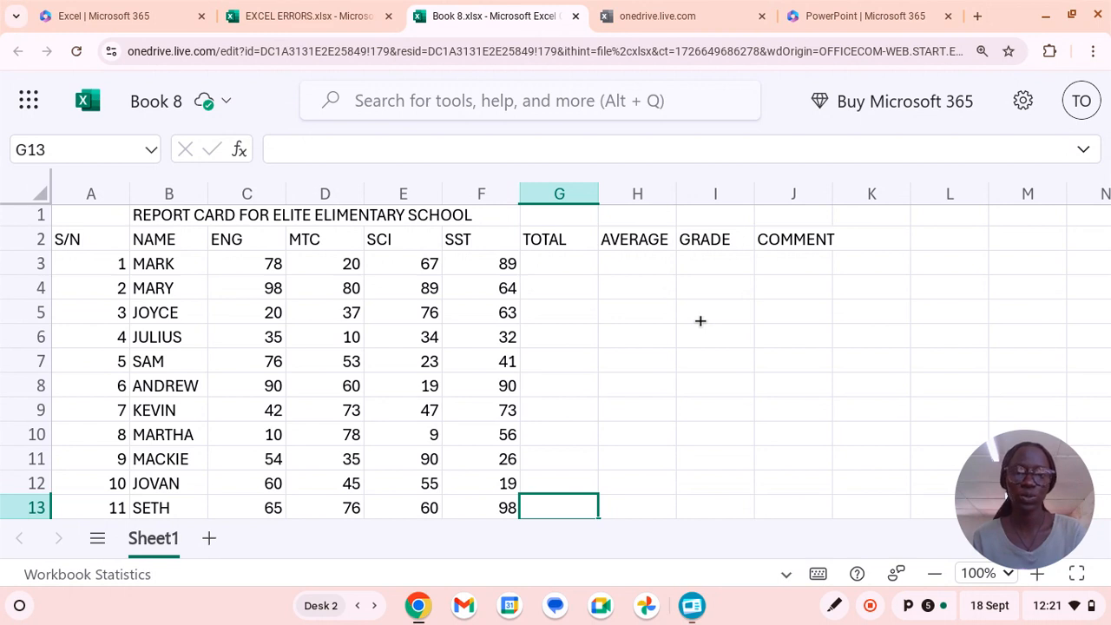
Enter =SUM(C3:D3:E3:F3) in the first TOTAL cell, G3, and fill the formula down to G13.
left_click(545, 262)
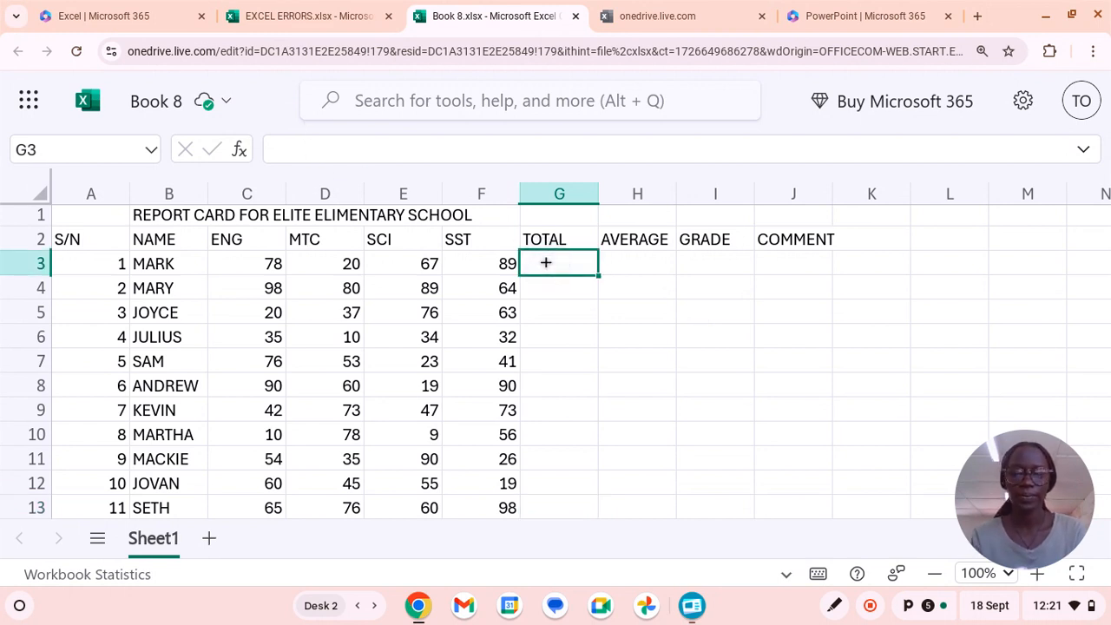
type("=sum")
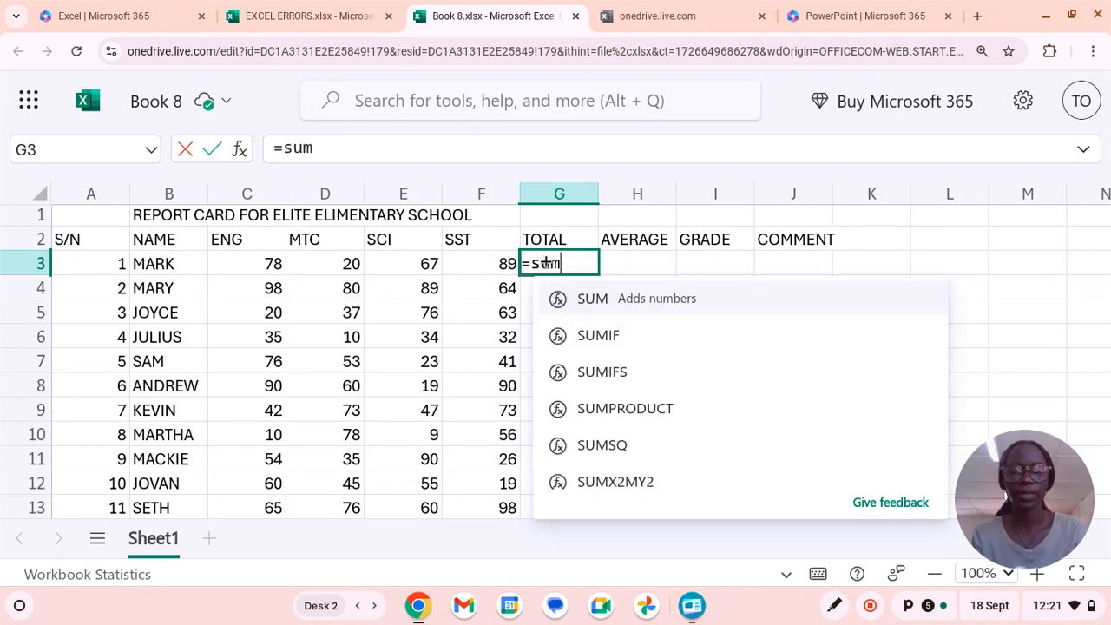
type("(")
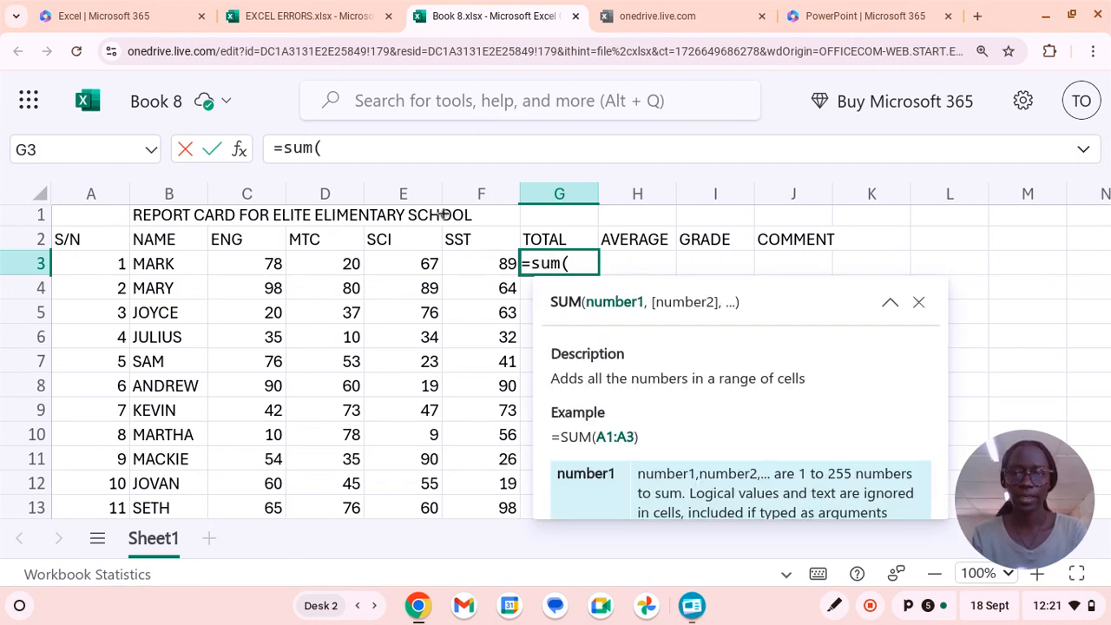
left_click(258, 263)
type(":")
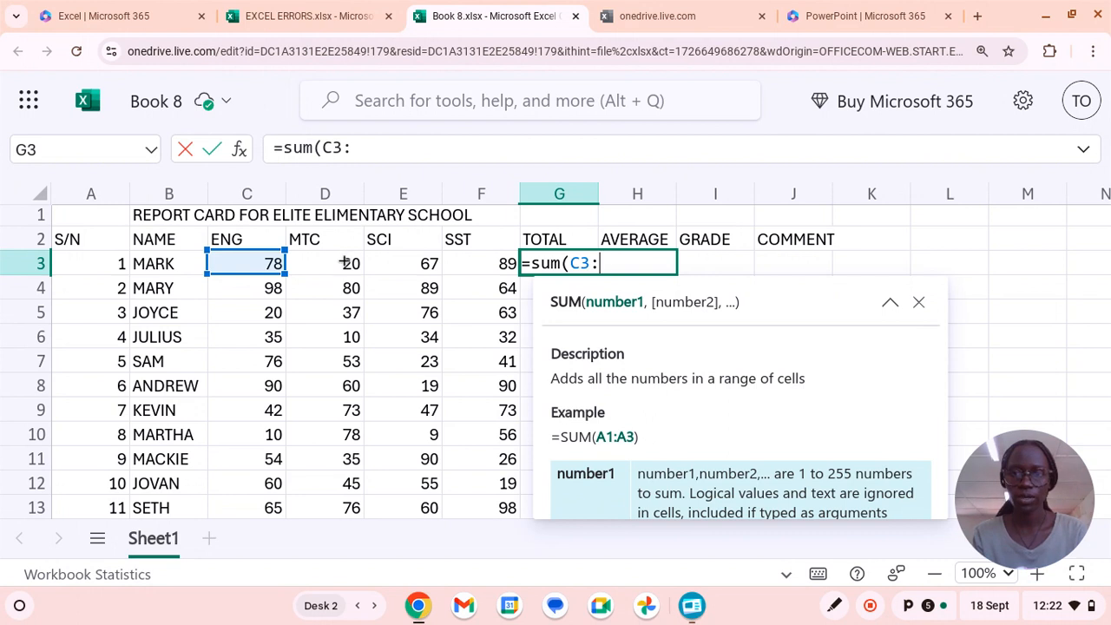
left_click(344, 263)
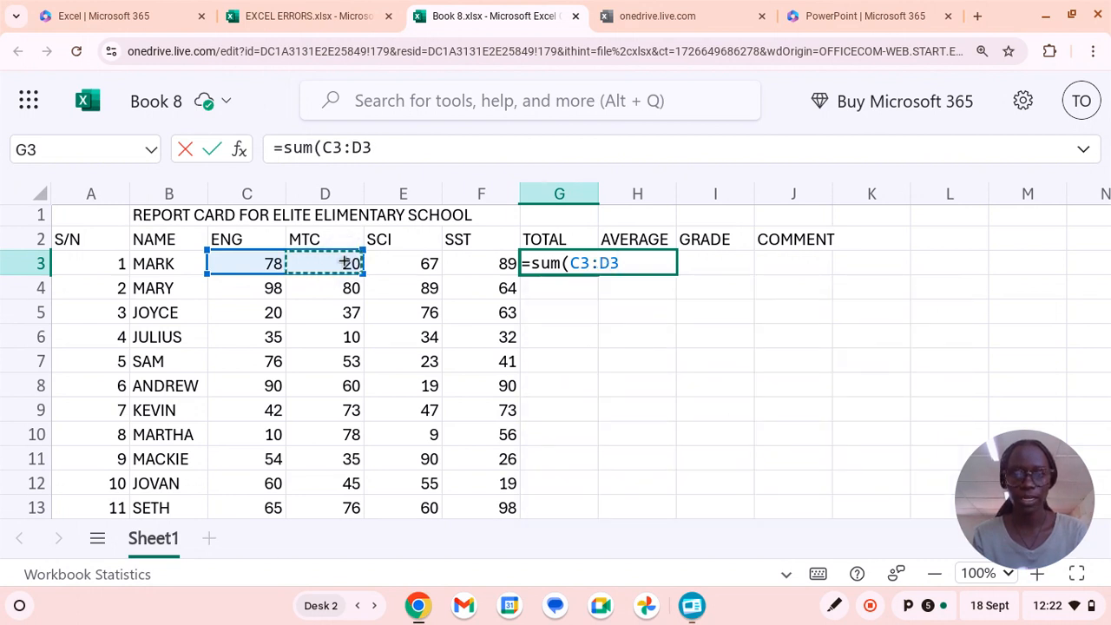
type(":")
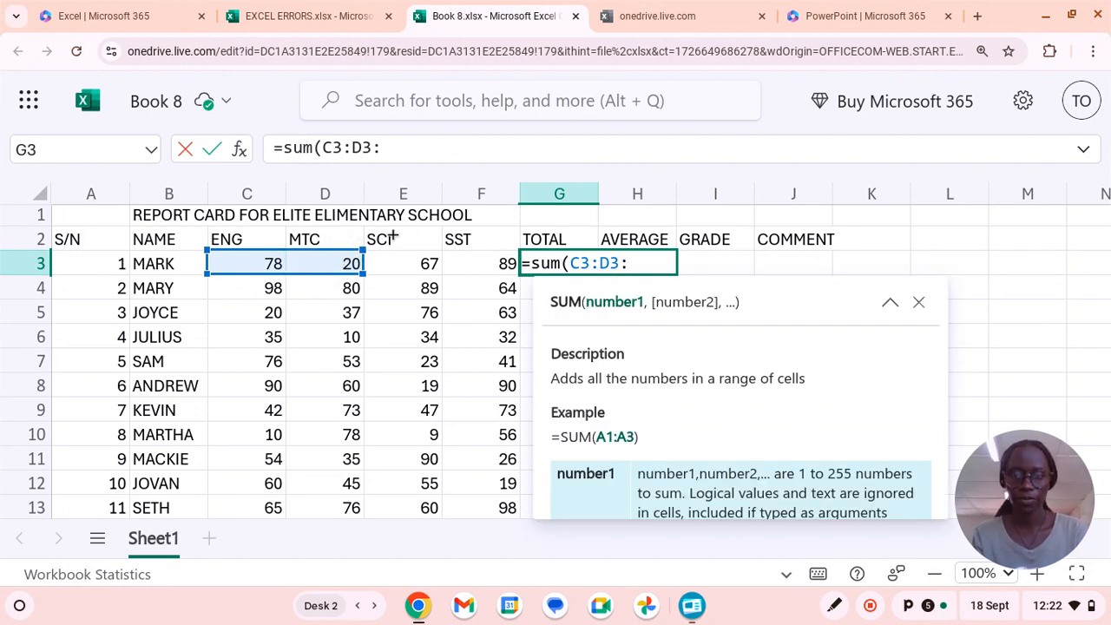
left_click(404, 261)
type(":")
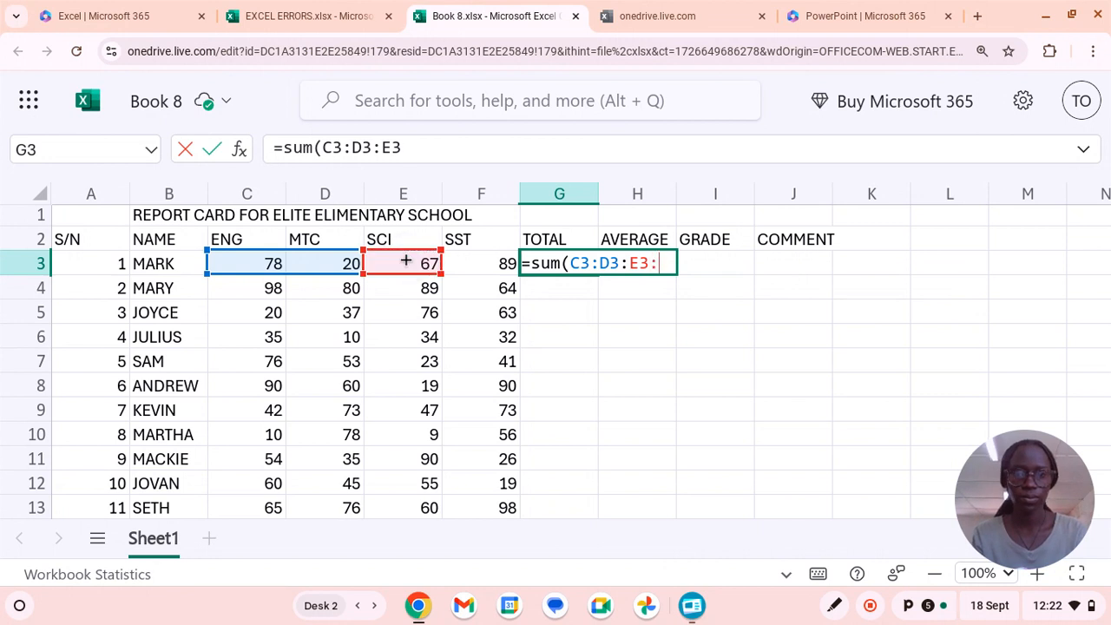
left_click(496, 263)
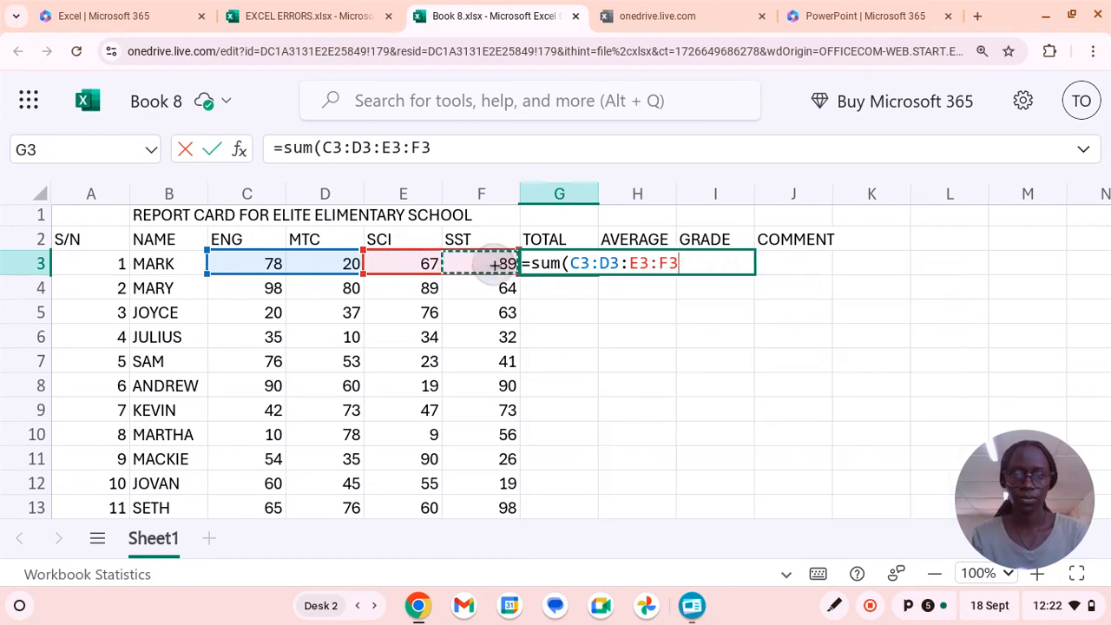
type(":")
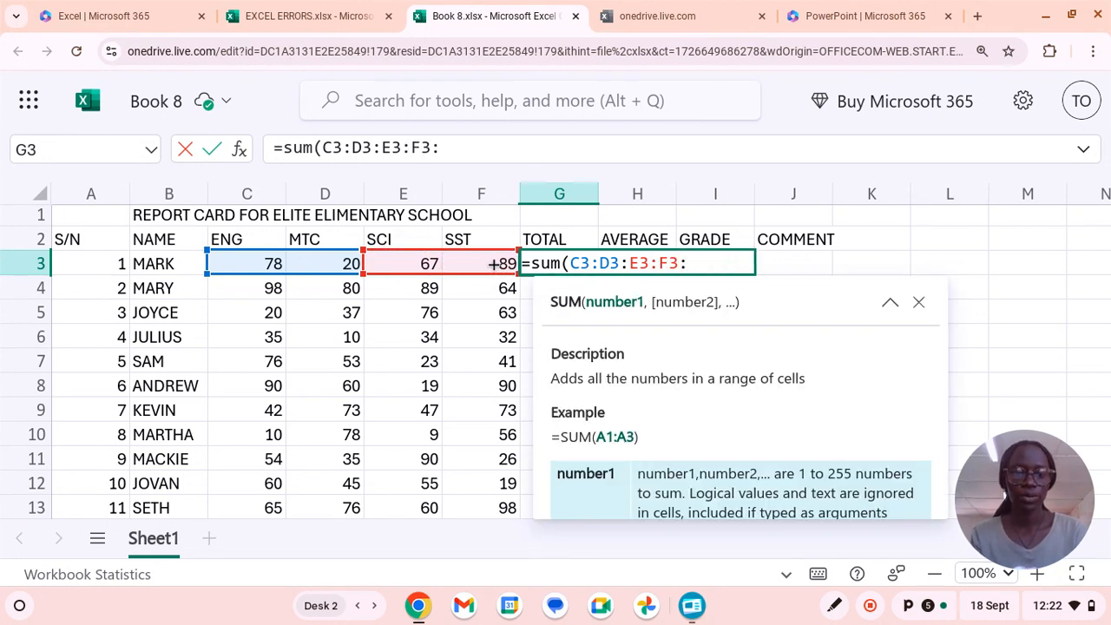
key("BackSpace")
type(")")
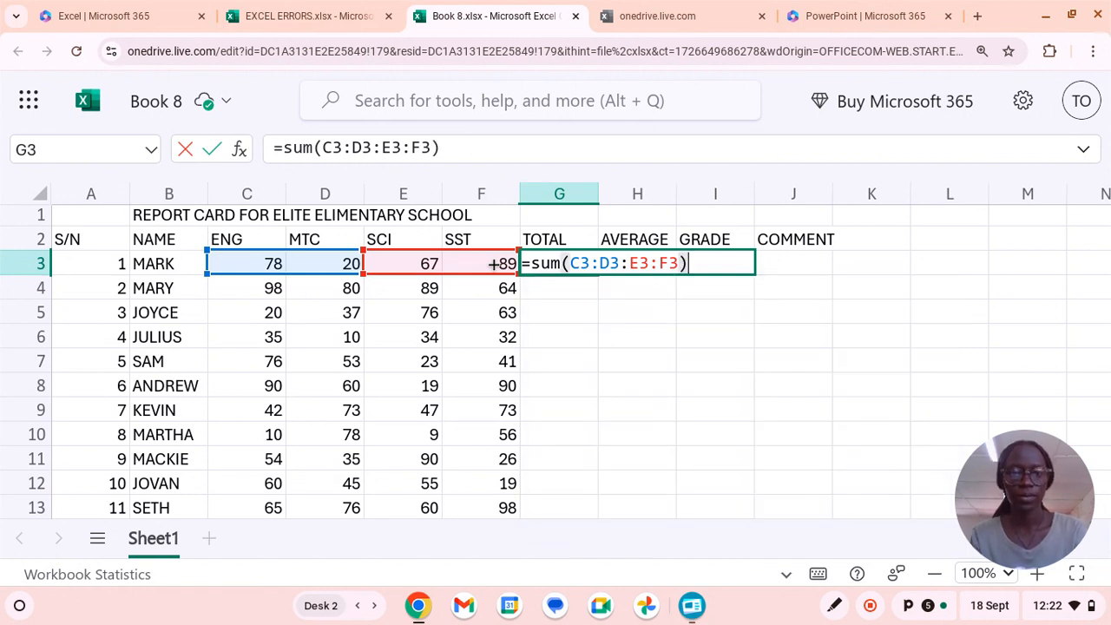
key("Return")
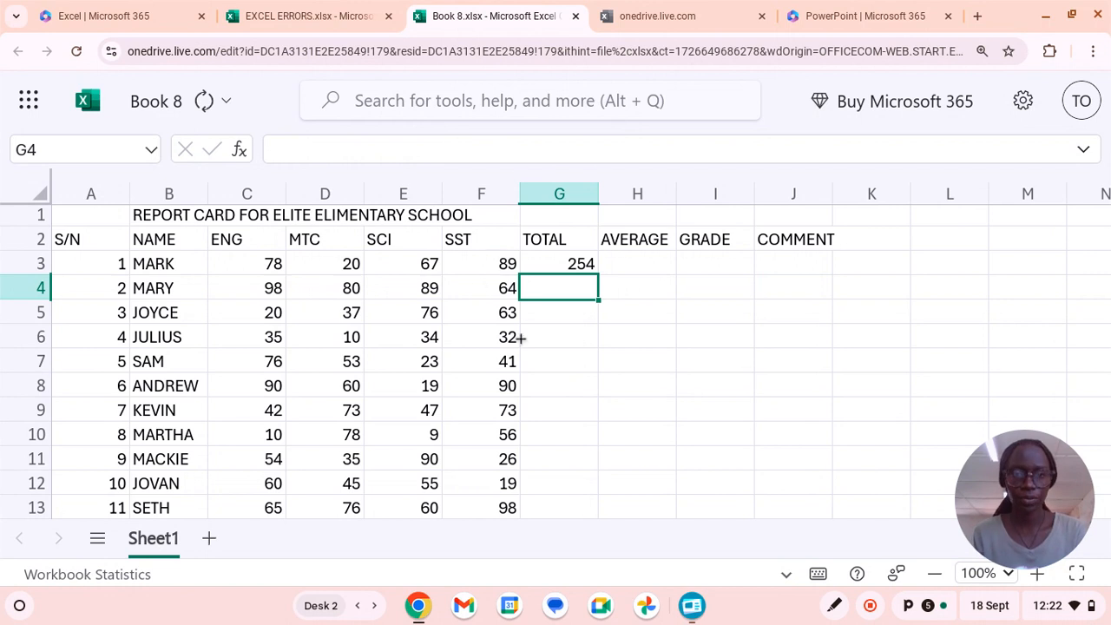
left_click(564, 266)
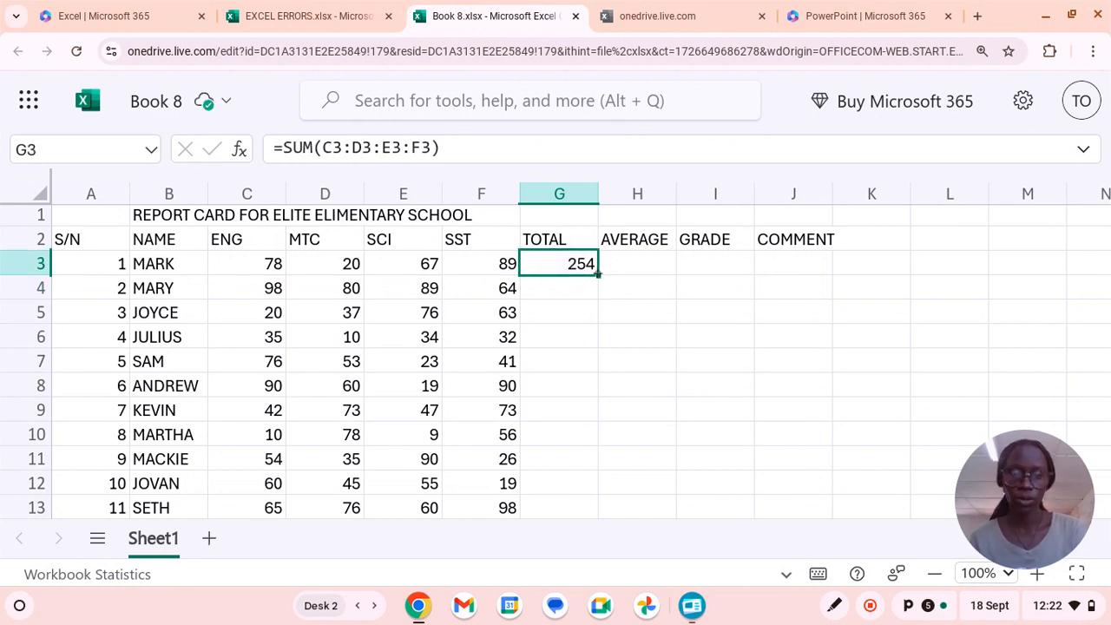
left_click_drag(596, 271, 587, 506)
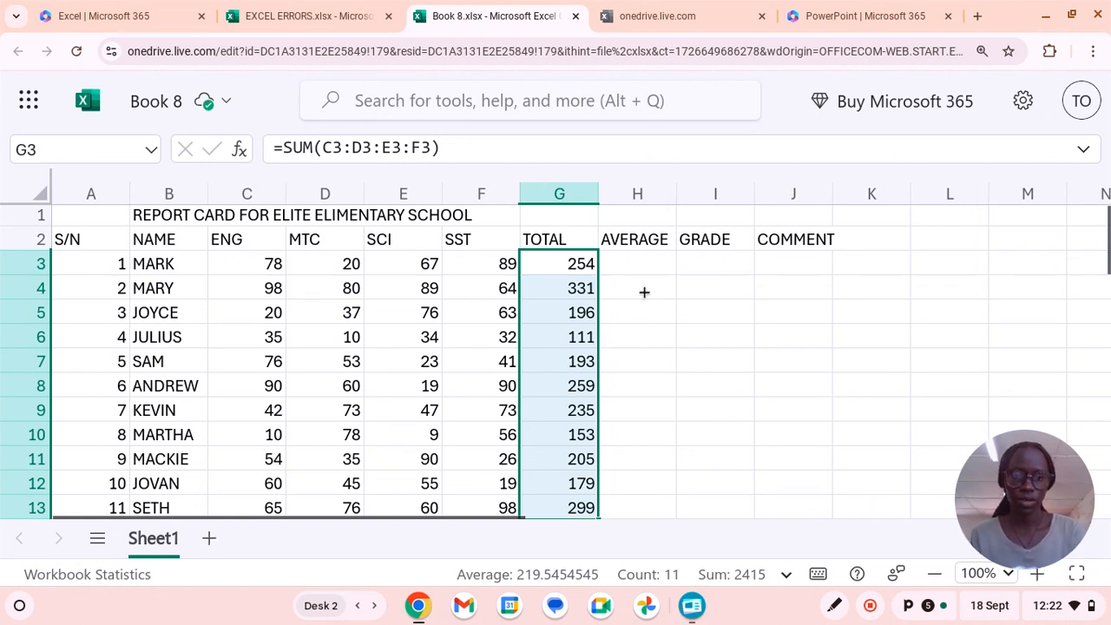
Enter =AVERAGE(G3/4) in the first AVERAGE cell, H3, and fill the formula down to H13.
left_click(633, 265)
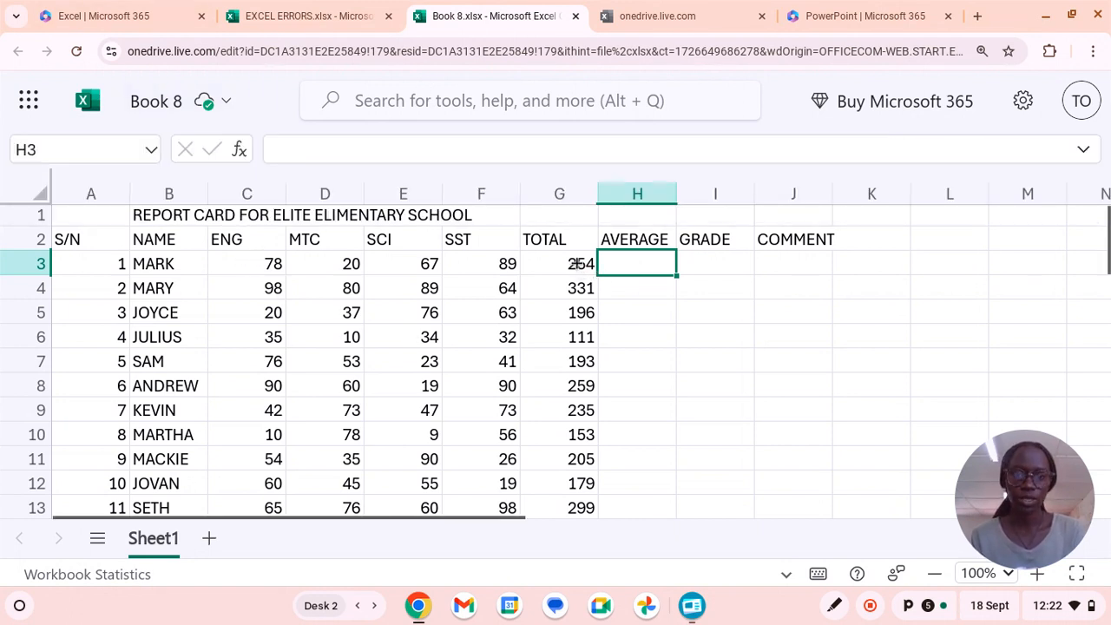
type("=")
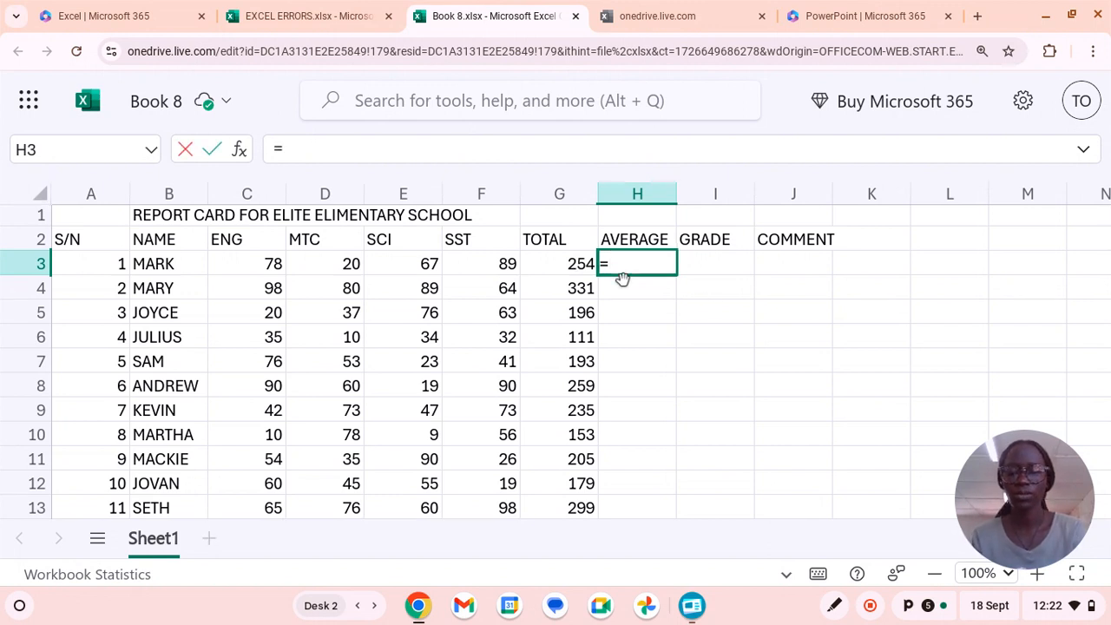
type("avera")
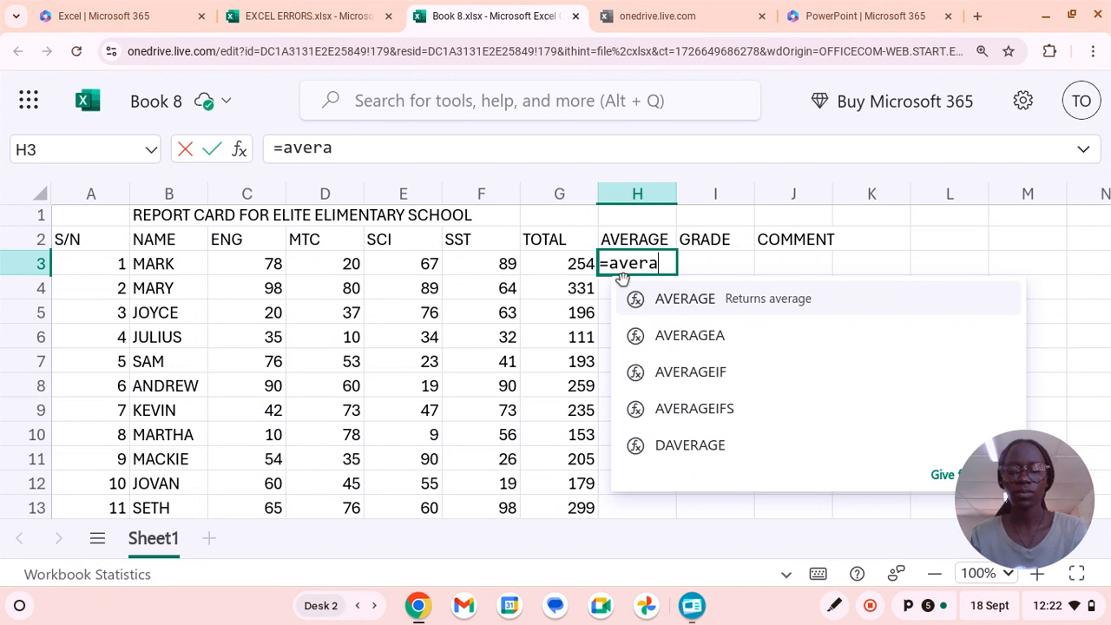
type("ge(")
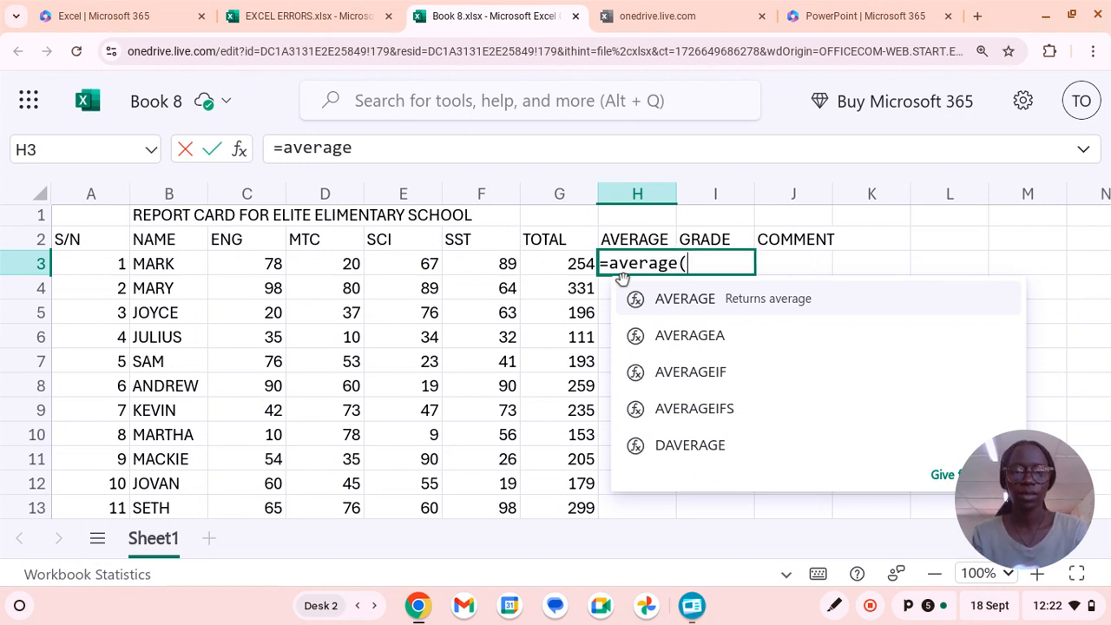
left_click(580, 264)
type("?")
key("BackSpace")
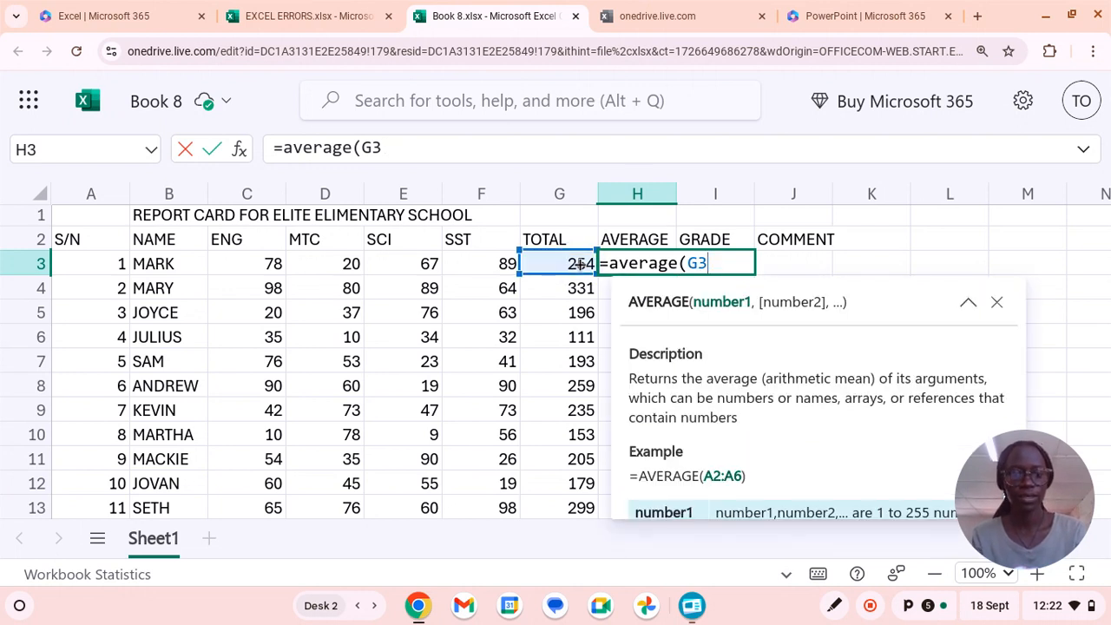
type("/")
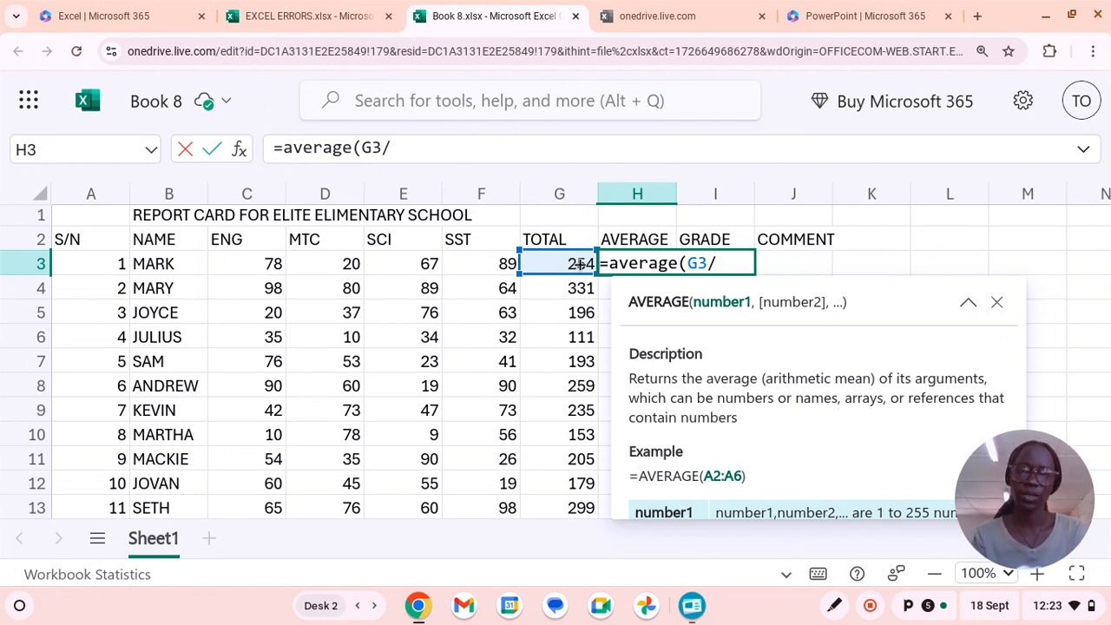
type("4")
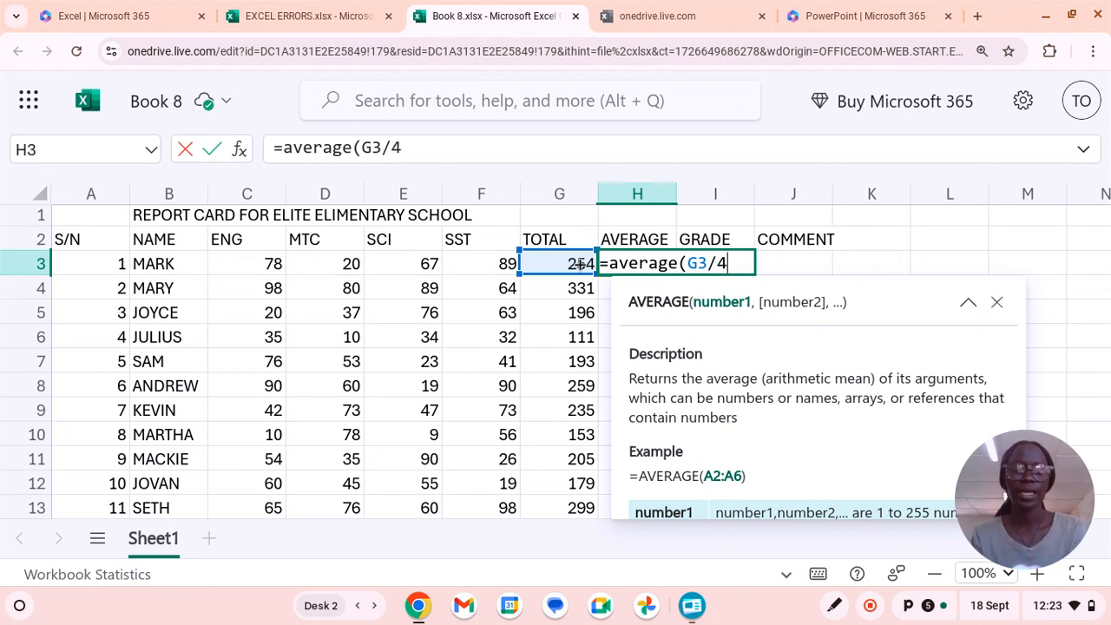
type(")")
key("Return")
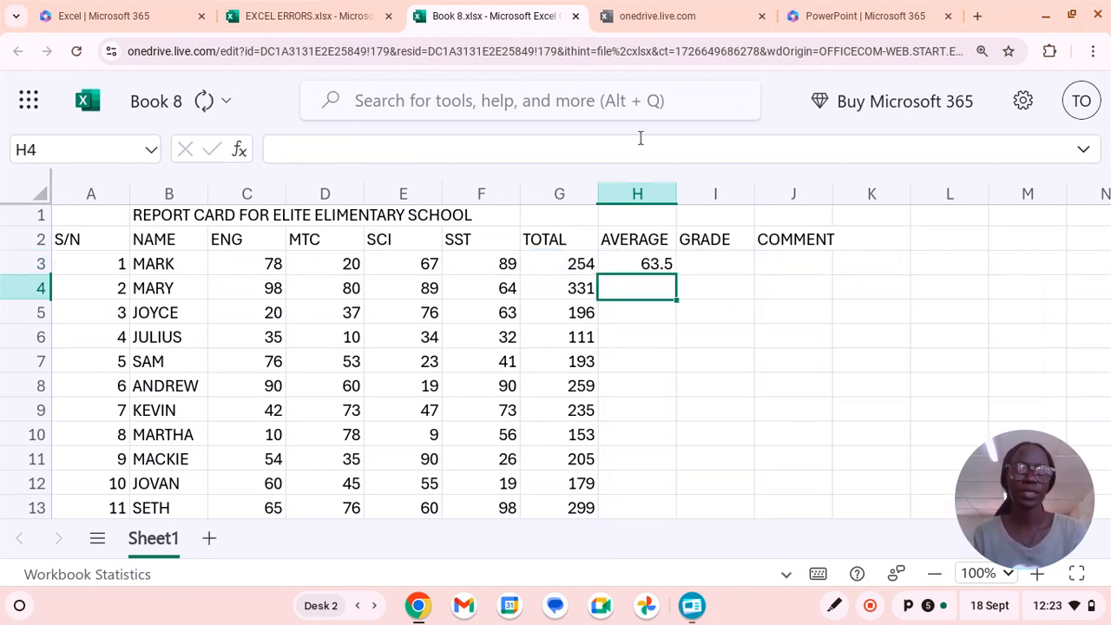
left_click(652, 265)
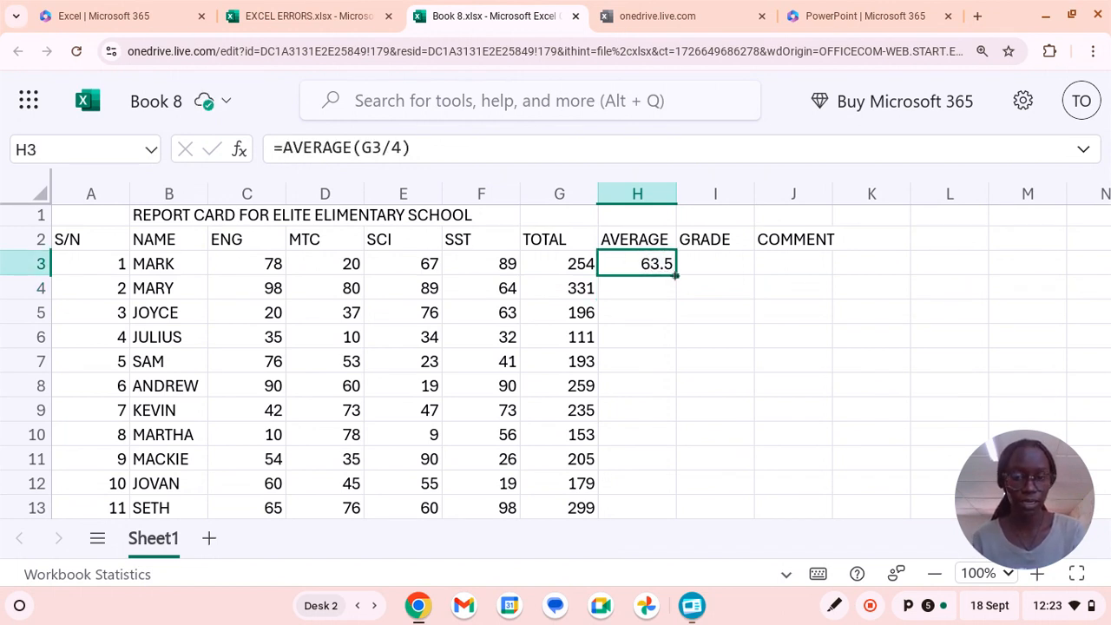
left_click_drag(675, 275, 666, 499)
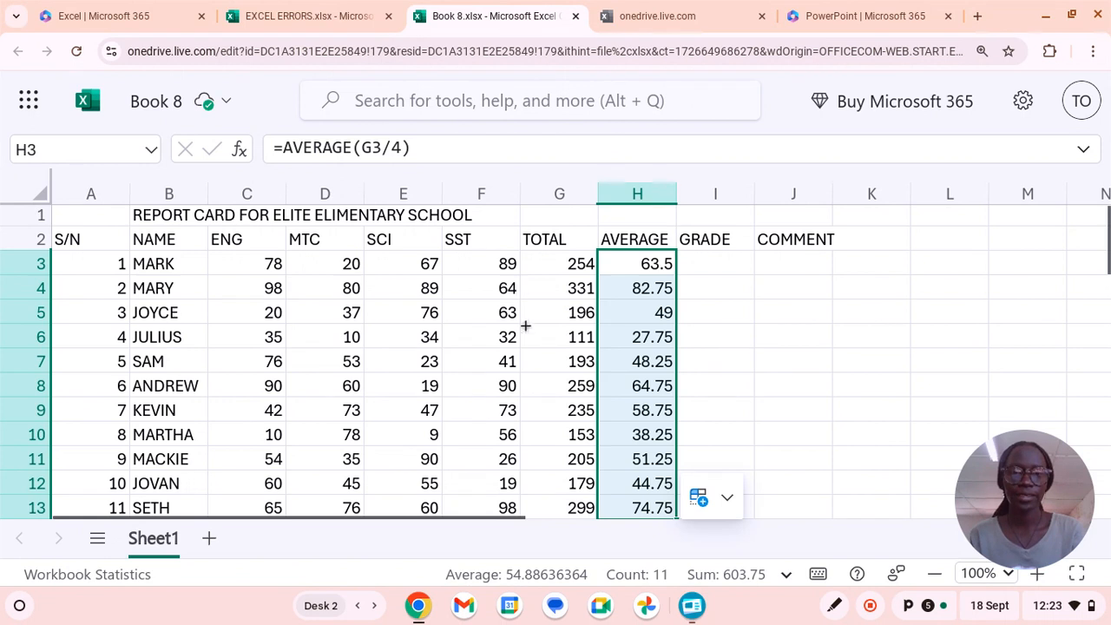
Begin a nested IF formula in the first GRADE cell, I3, that returns "D1" when the average H3>=80.
left_click(694, 263)
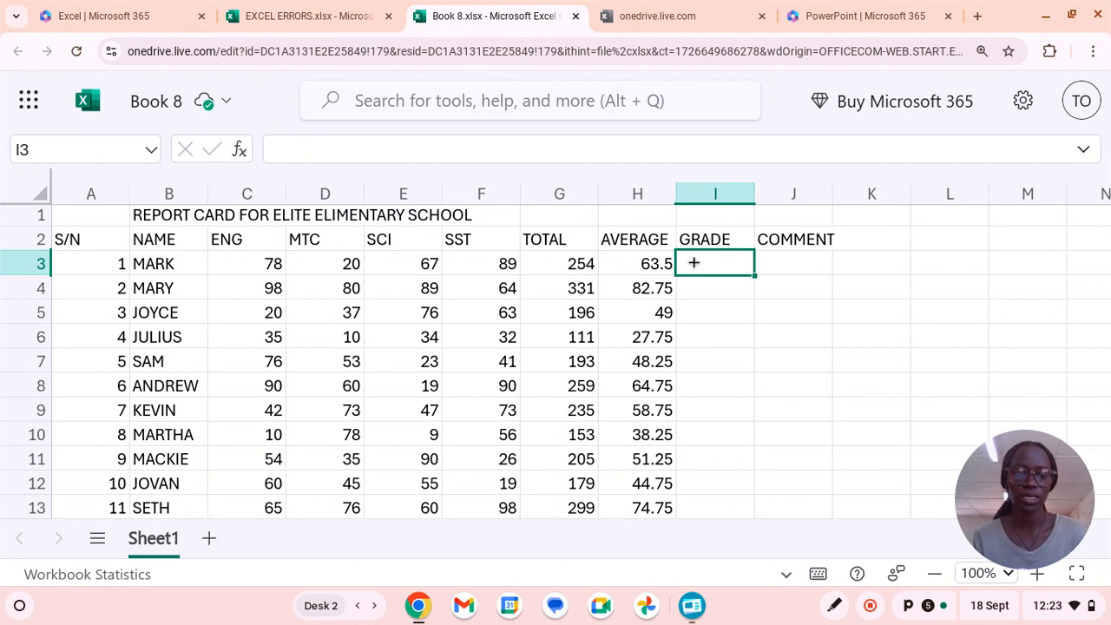
type("=")
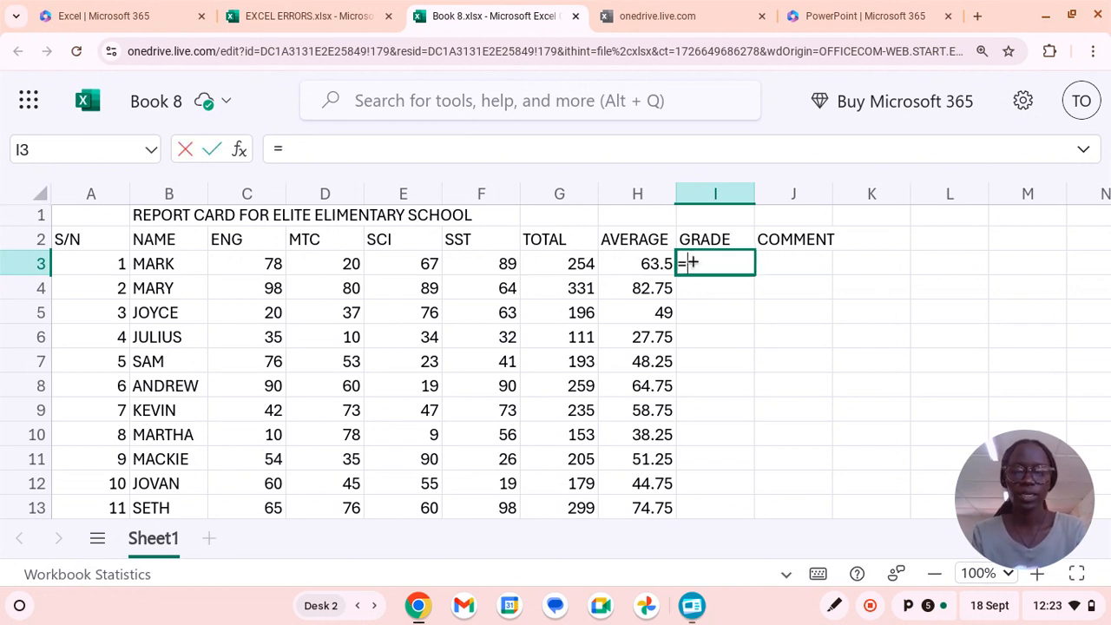
type("if")
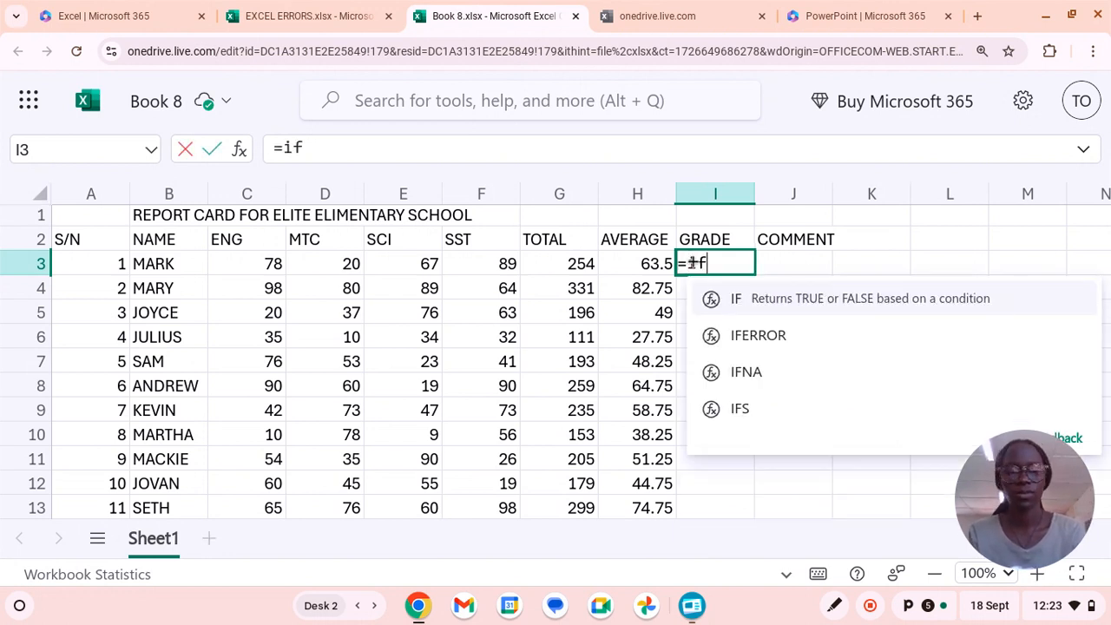
type("(")
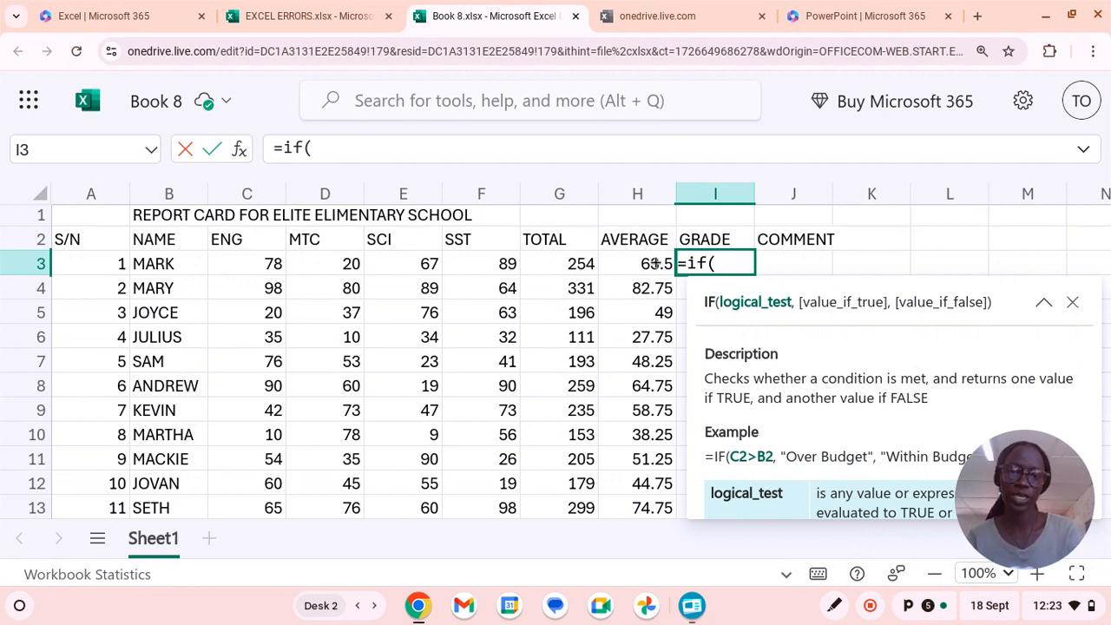
left_click(656, 262)
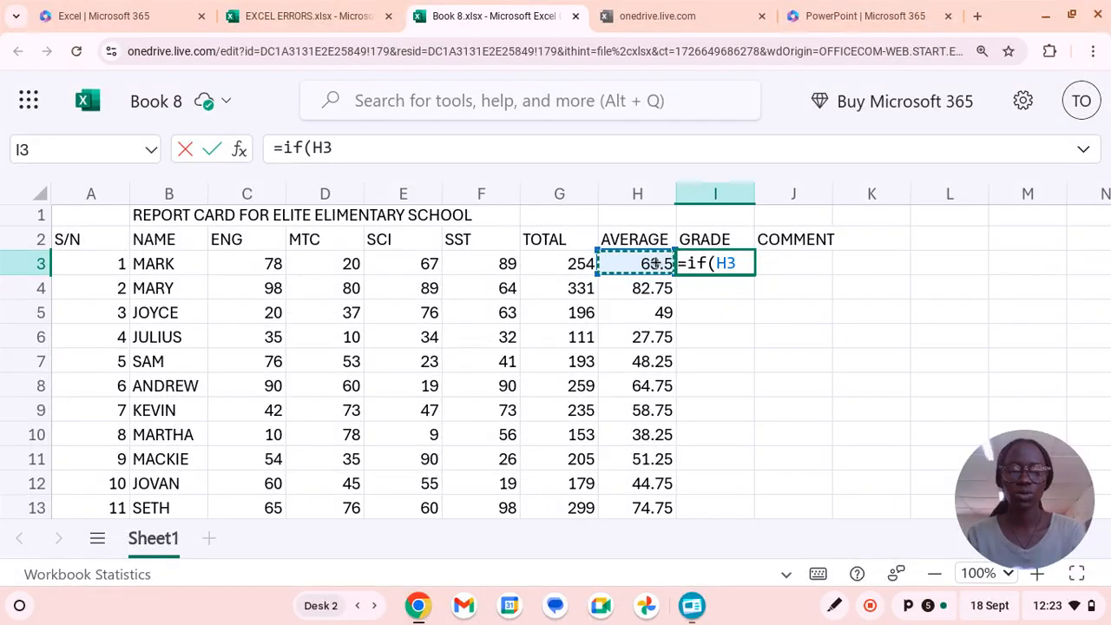
type(">")
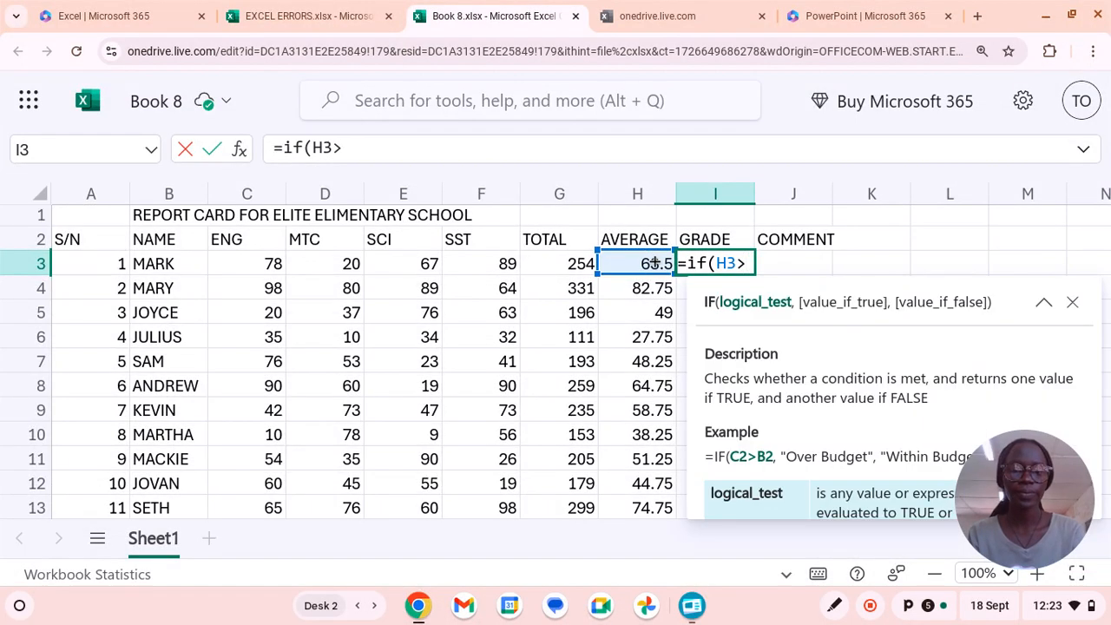
type("=")
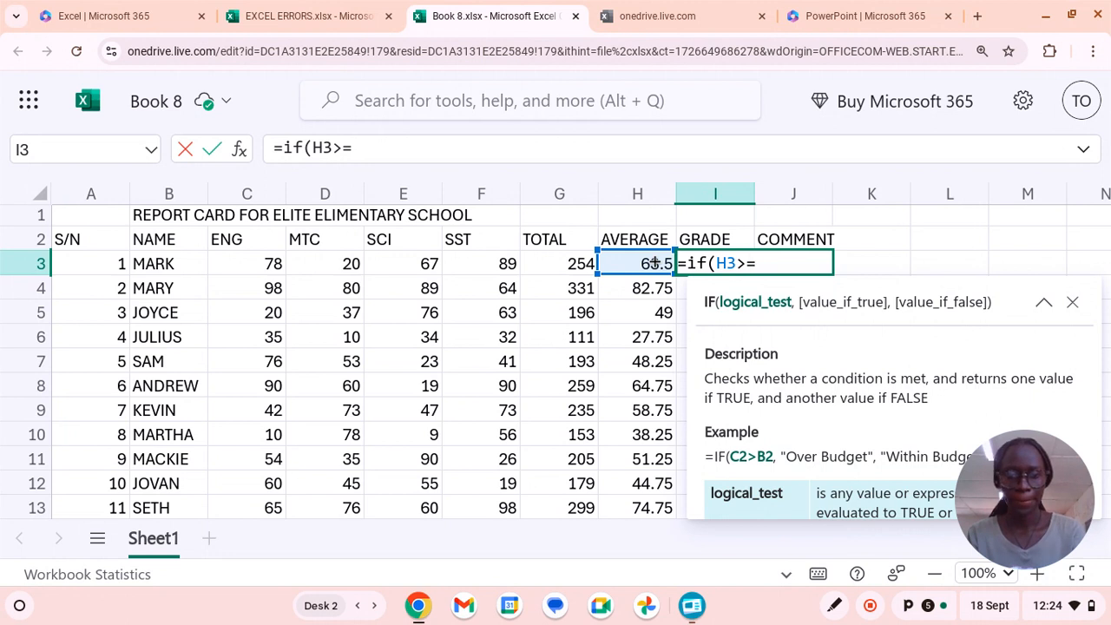
type("80")
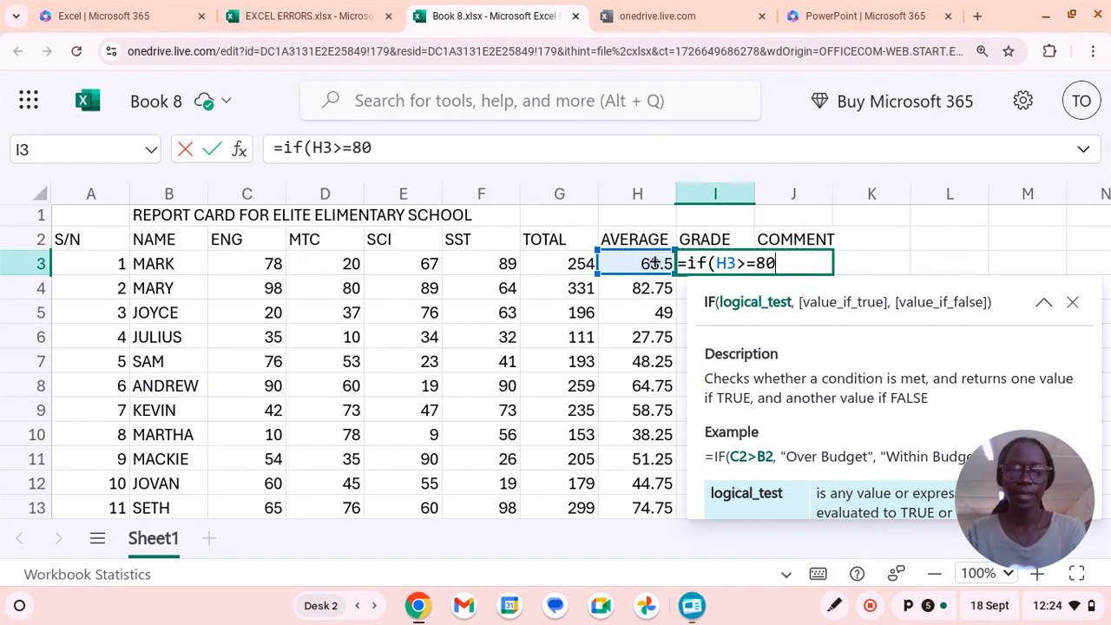
type(",\"")
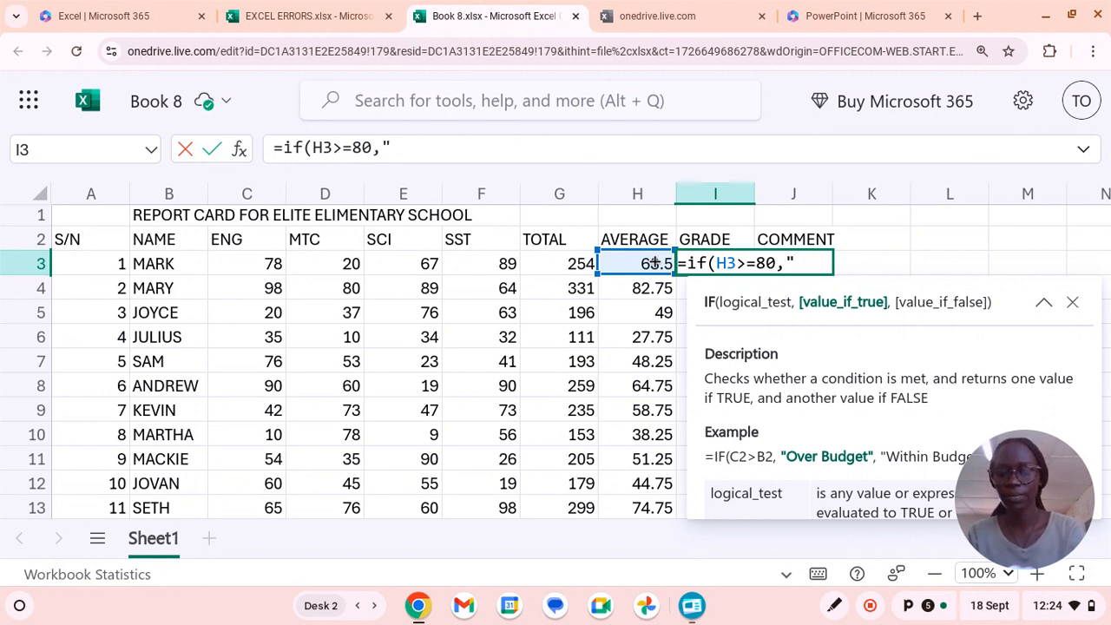
type("D!")
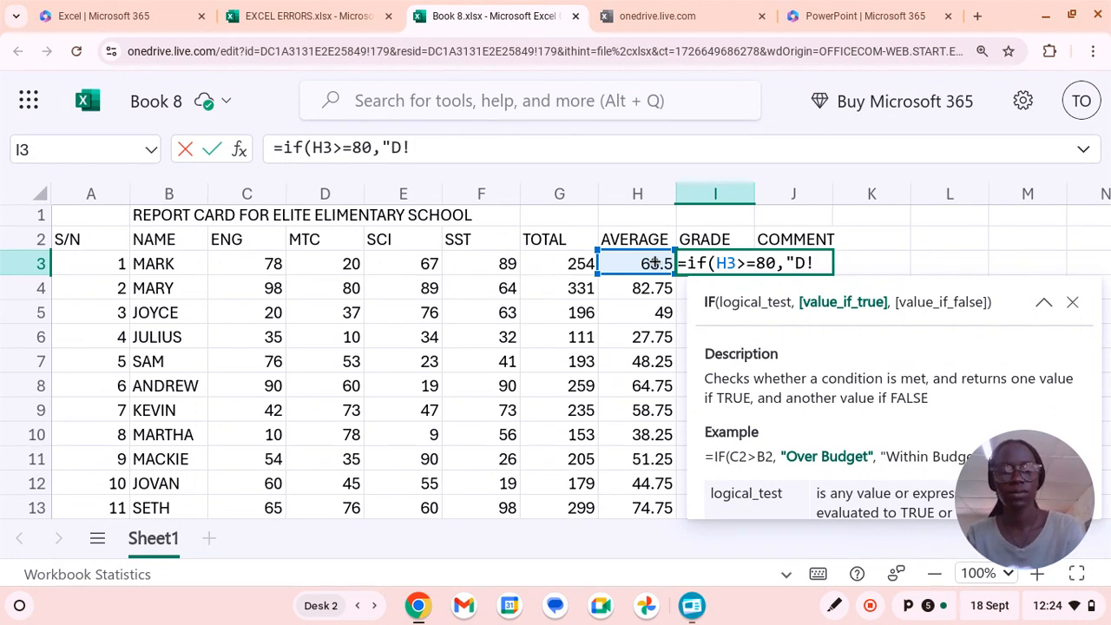
key("BackSpace")
type("1")
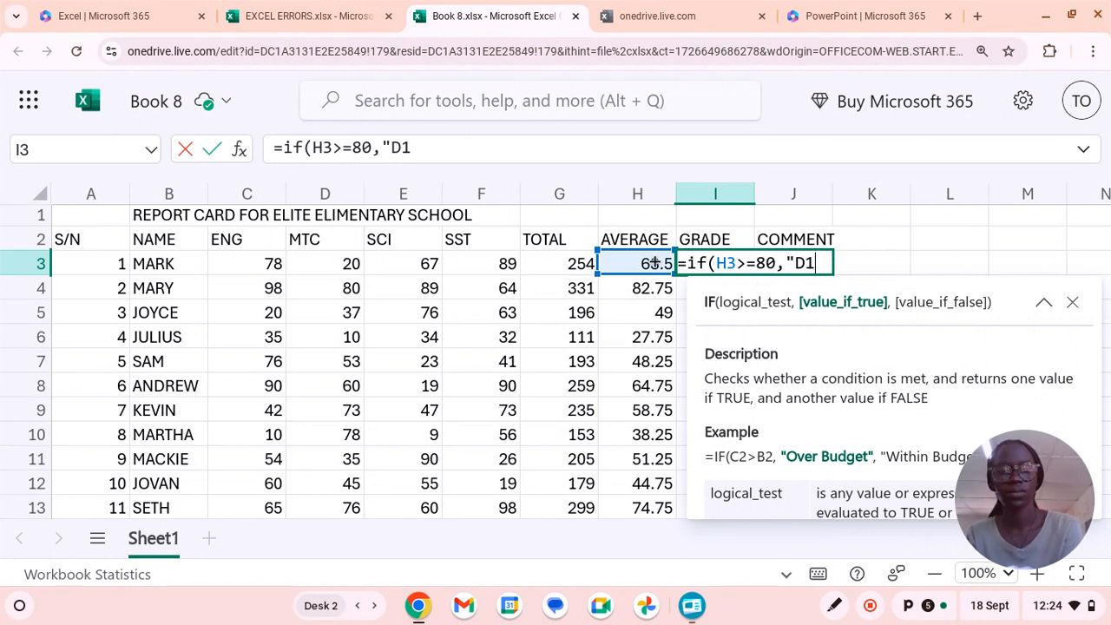
type("\"")
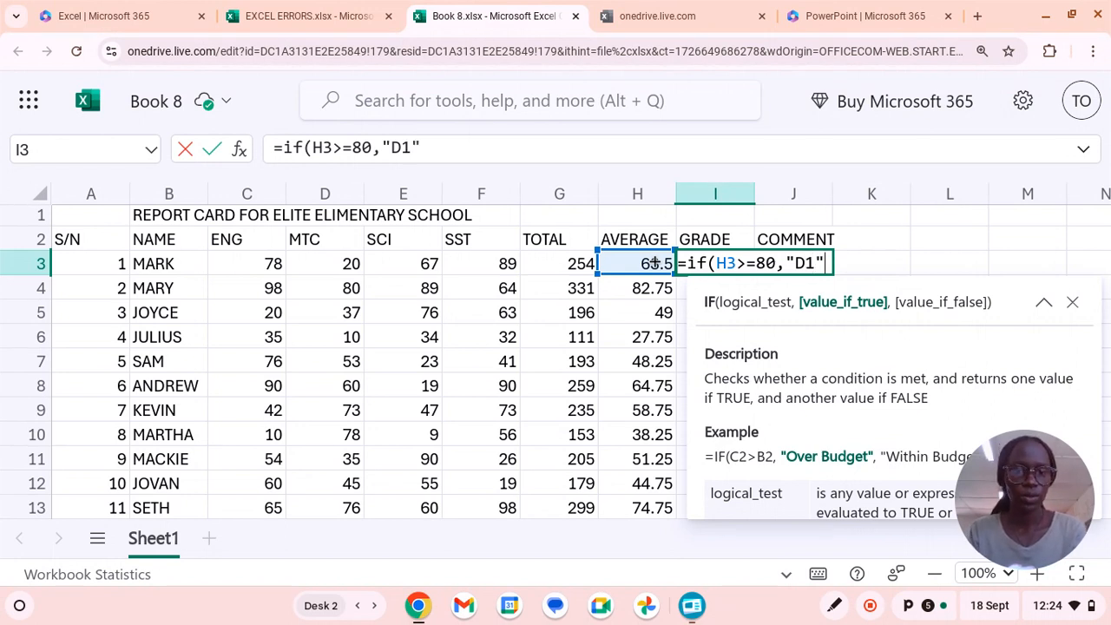
type(",")
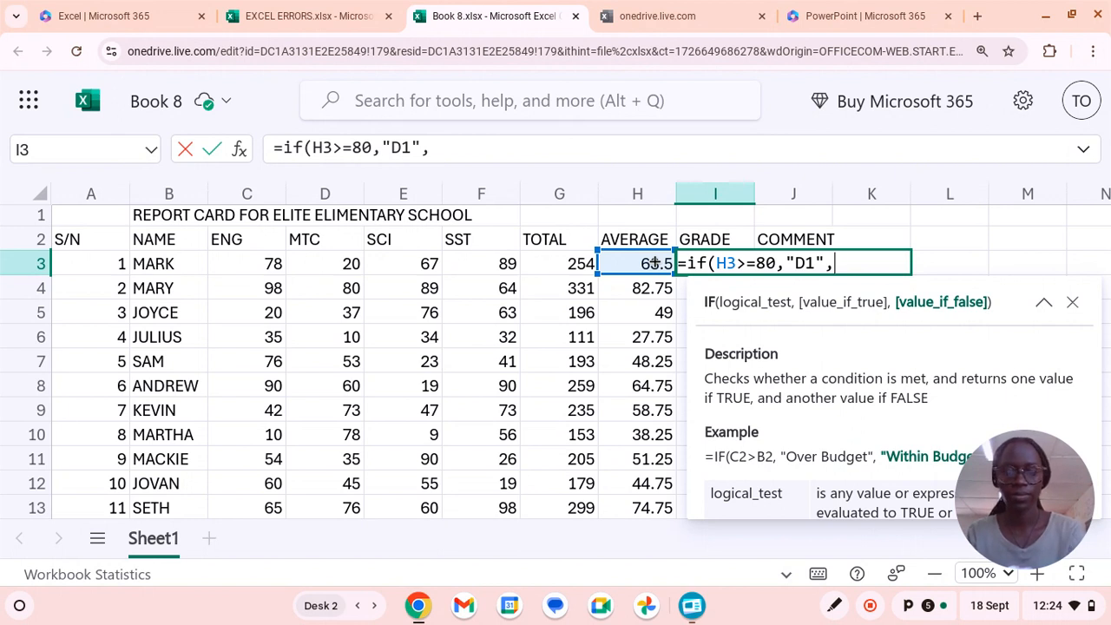
type("if")
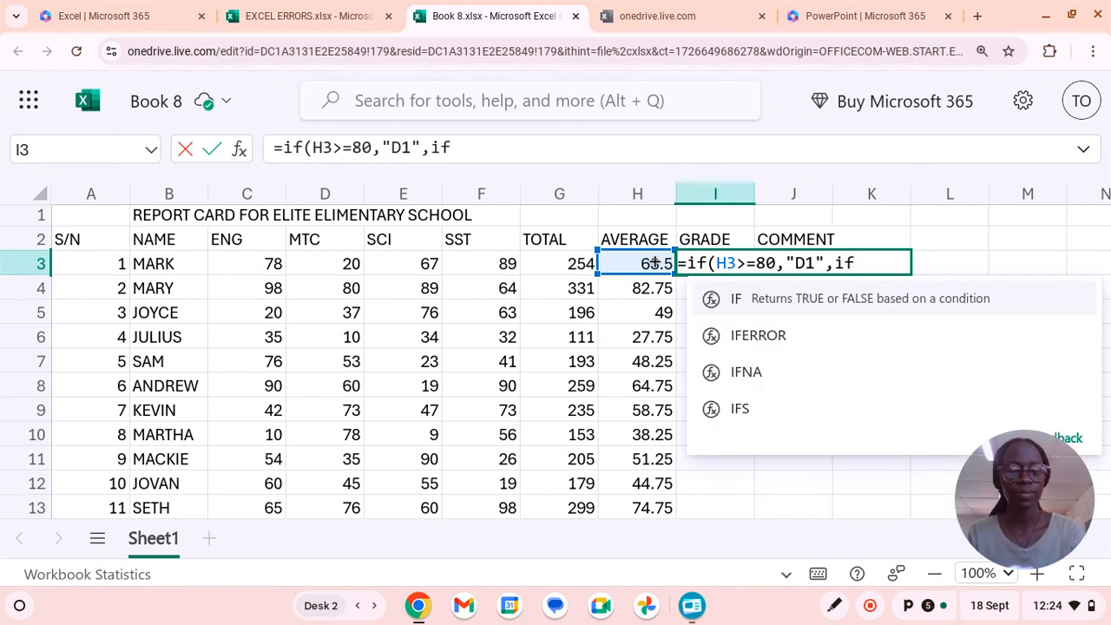
type("(")
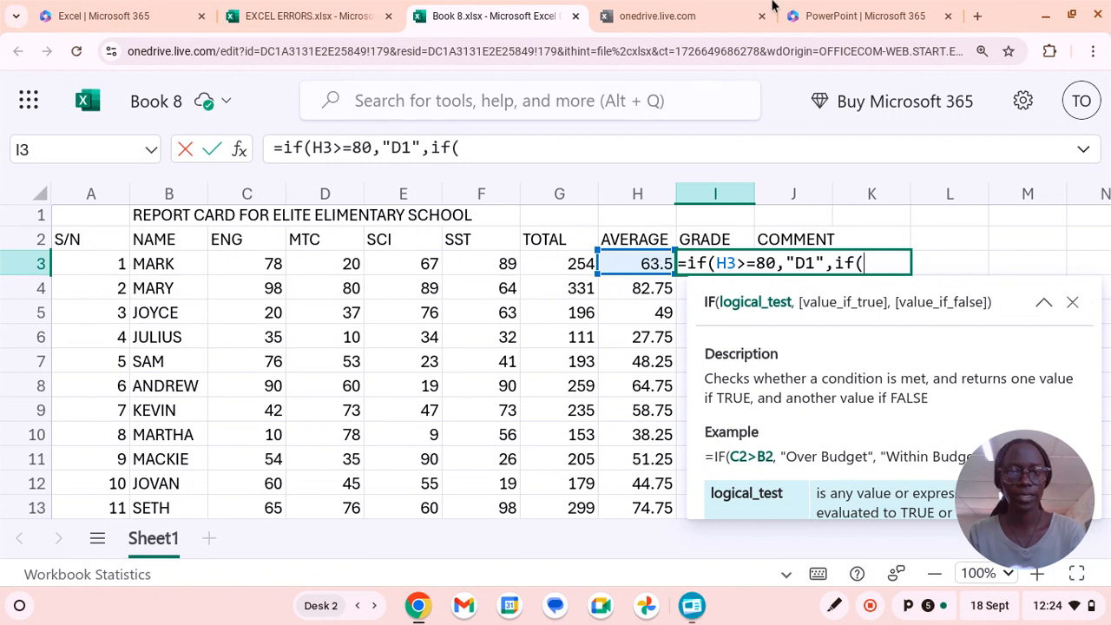
Nest a second IF in the I3 grade formula that returns "D2" when H3>=70.
left_click(637, 265)
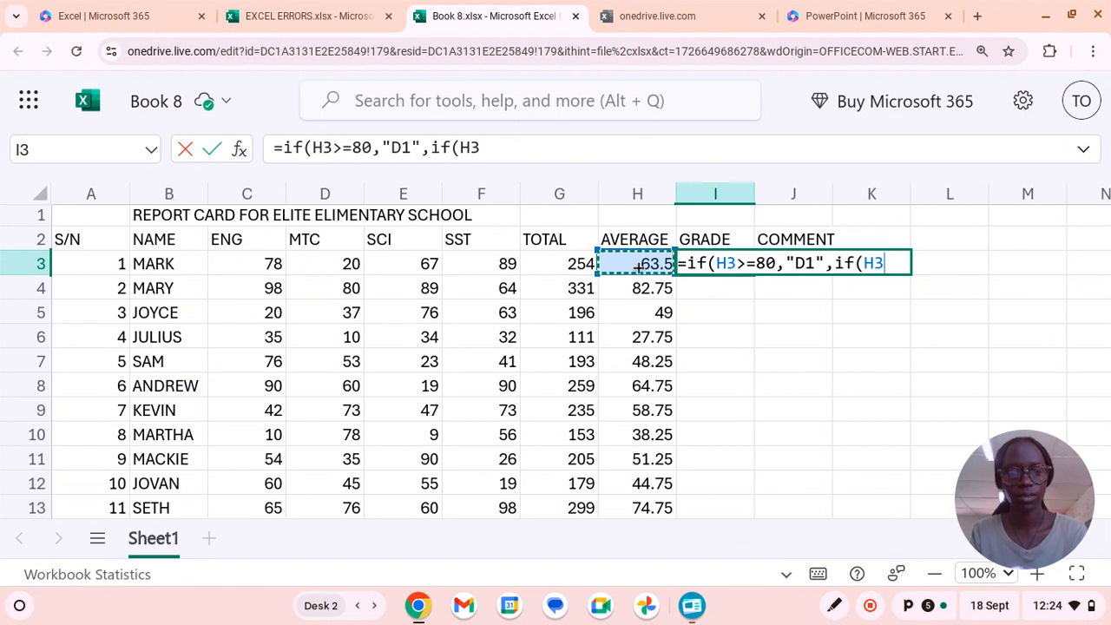
type(">=")
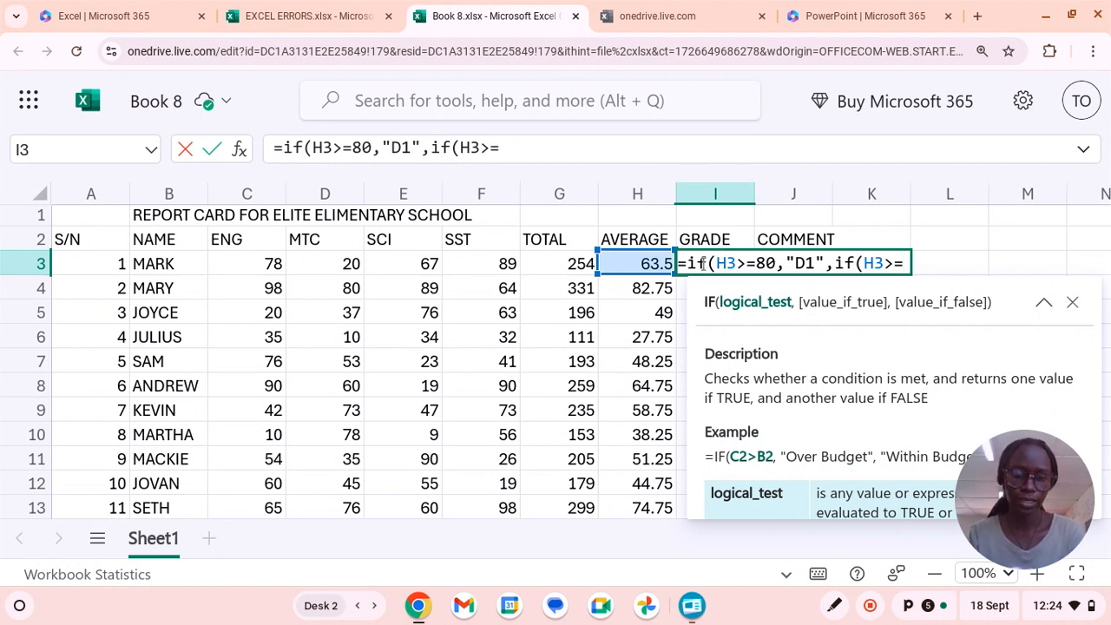
type("70")
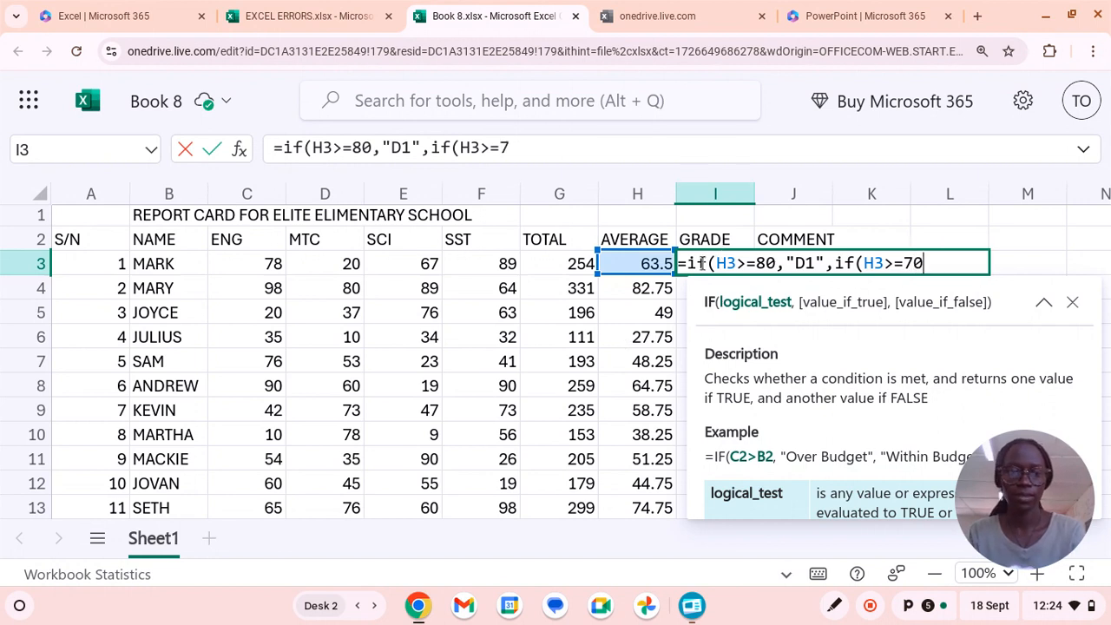
type(",")
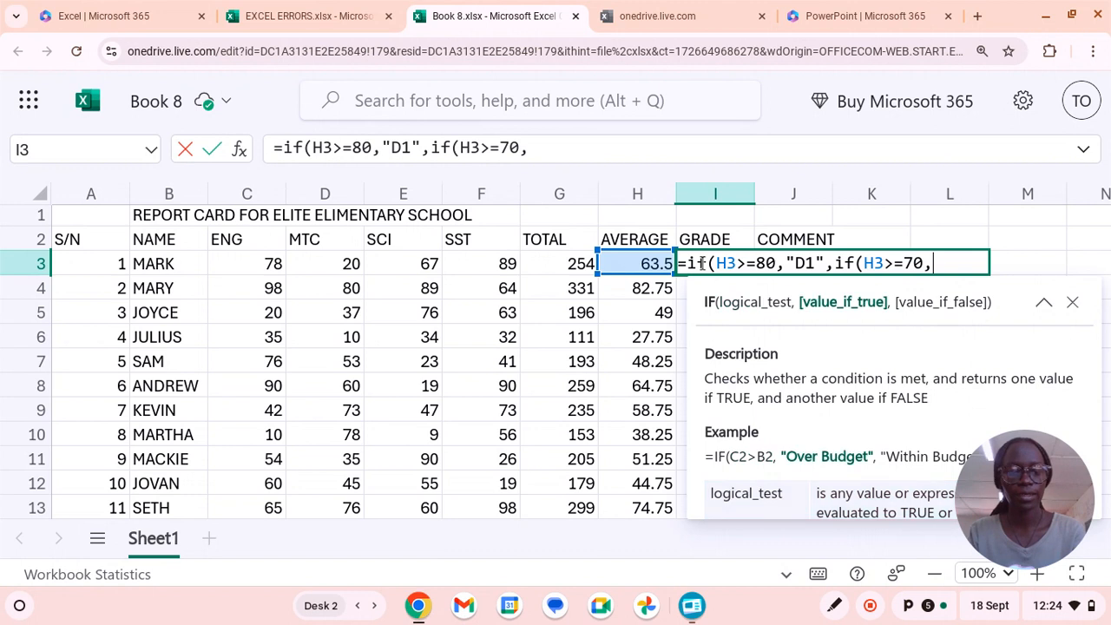
type("\"")
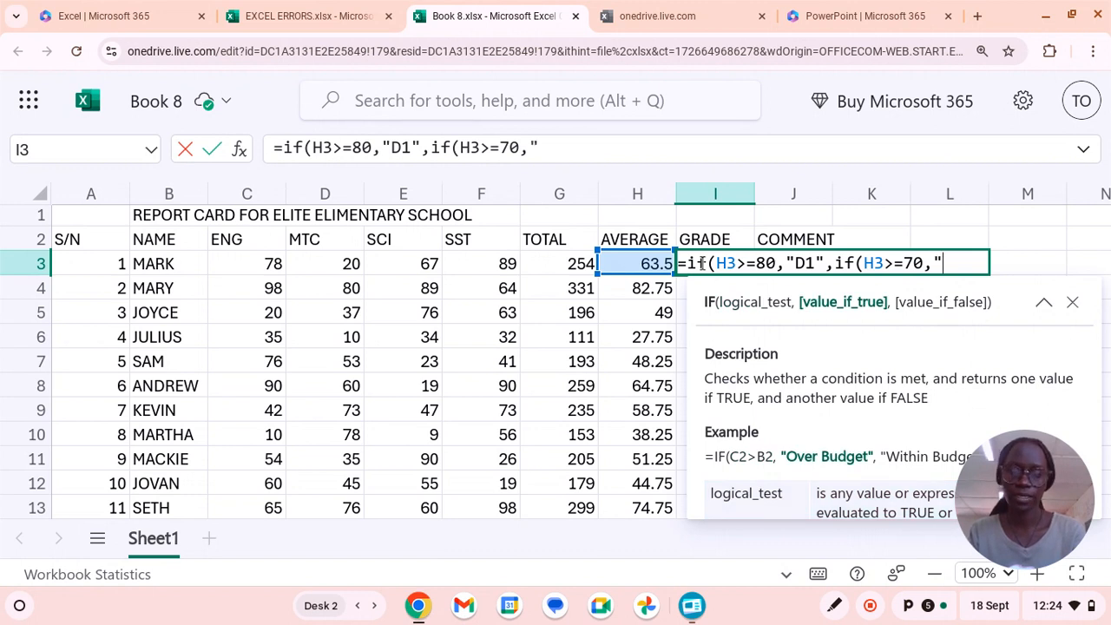
type("D")
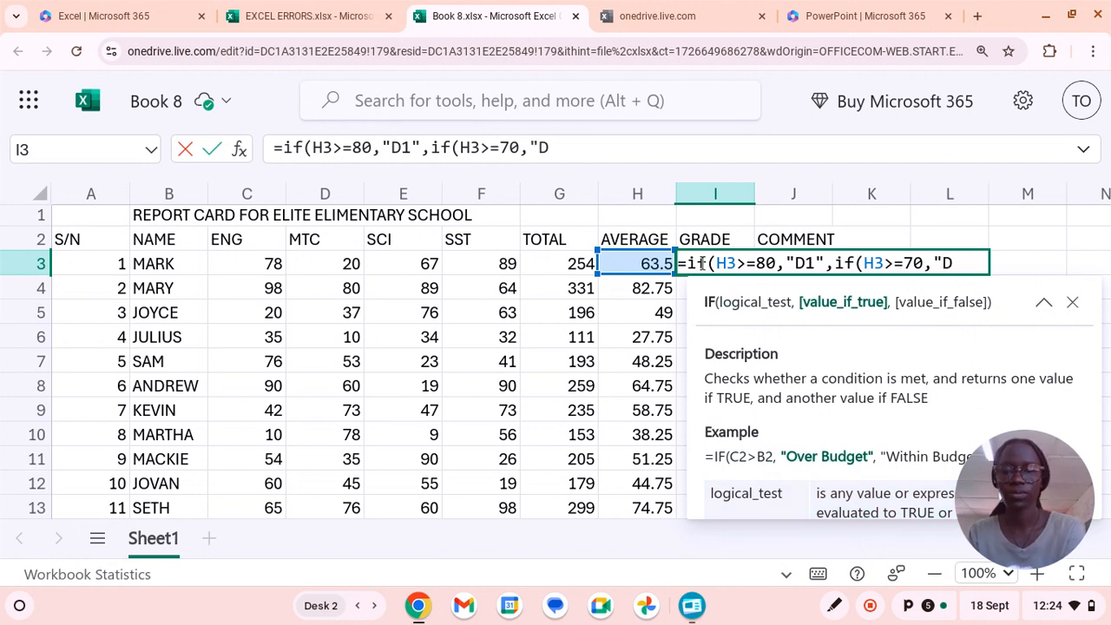
type("2\"")
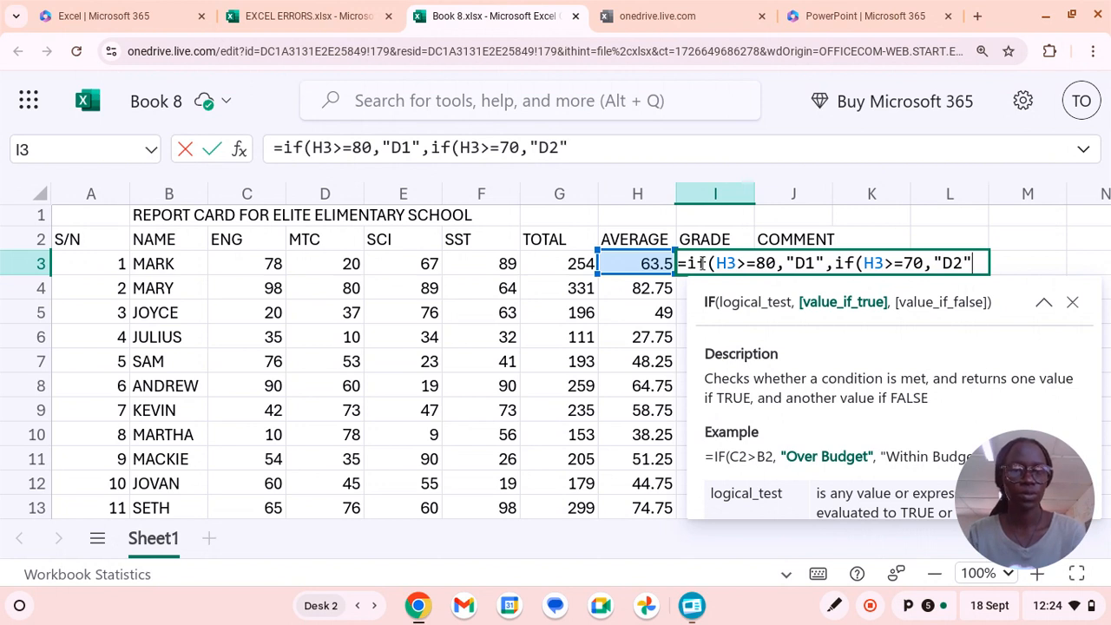
type(",")
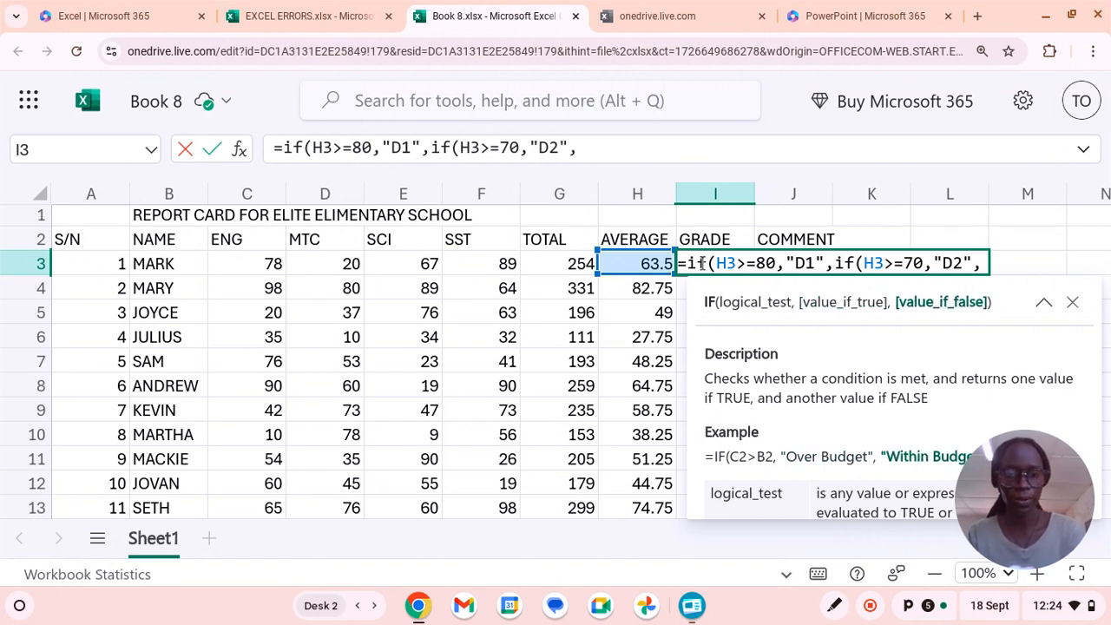
type("if")
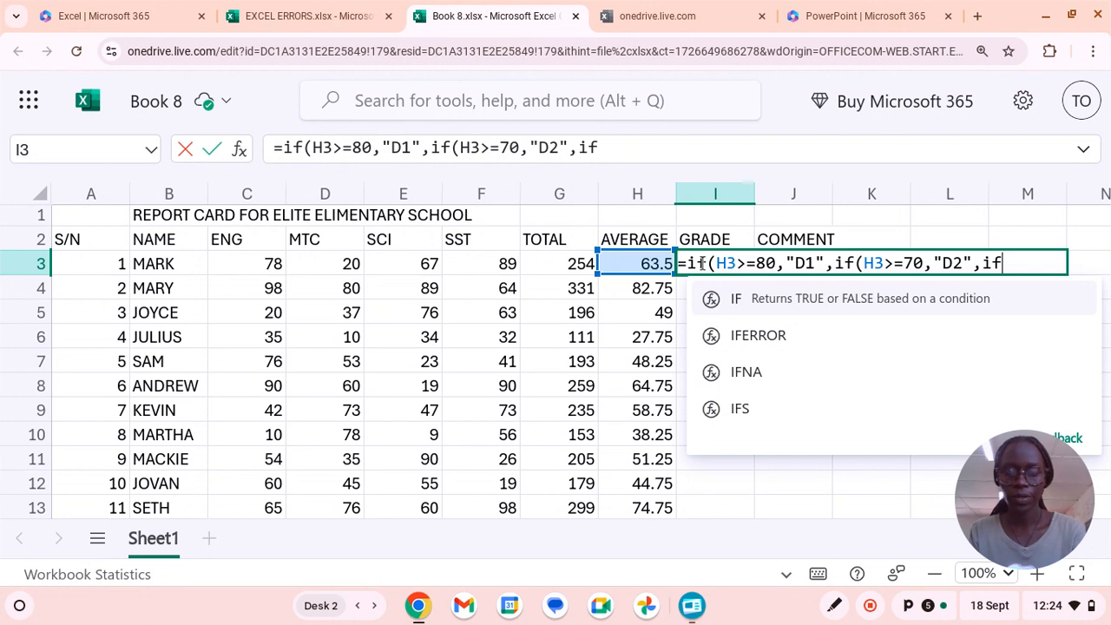
type("(")
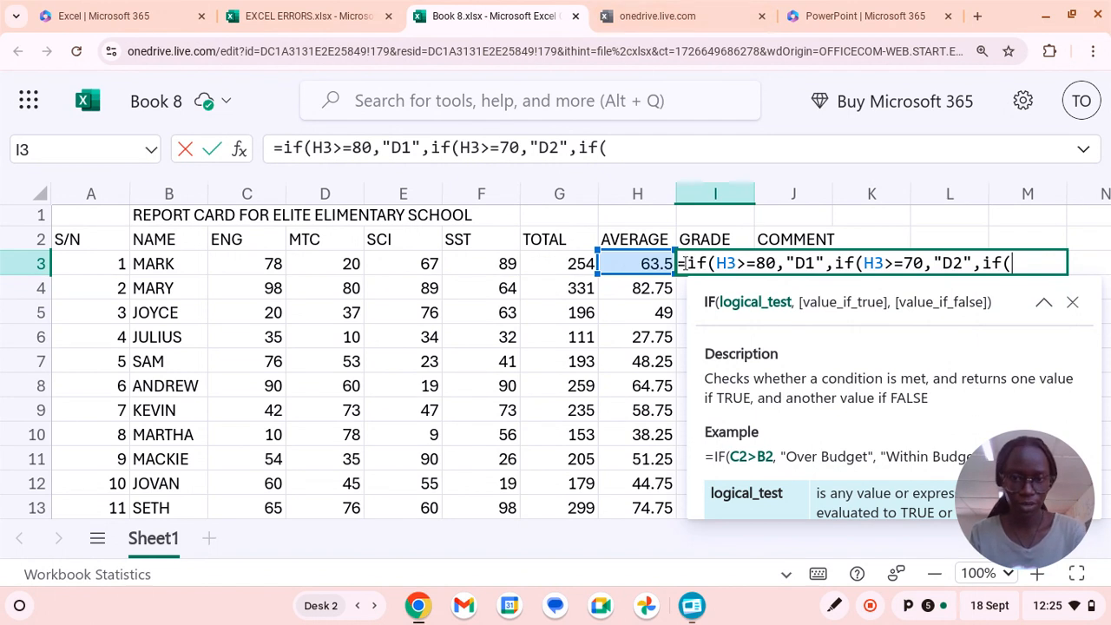
Nest a third IF in the I3 grade formula that returns "D3" when H3>=55.
left_click(647, 263)
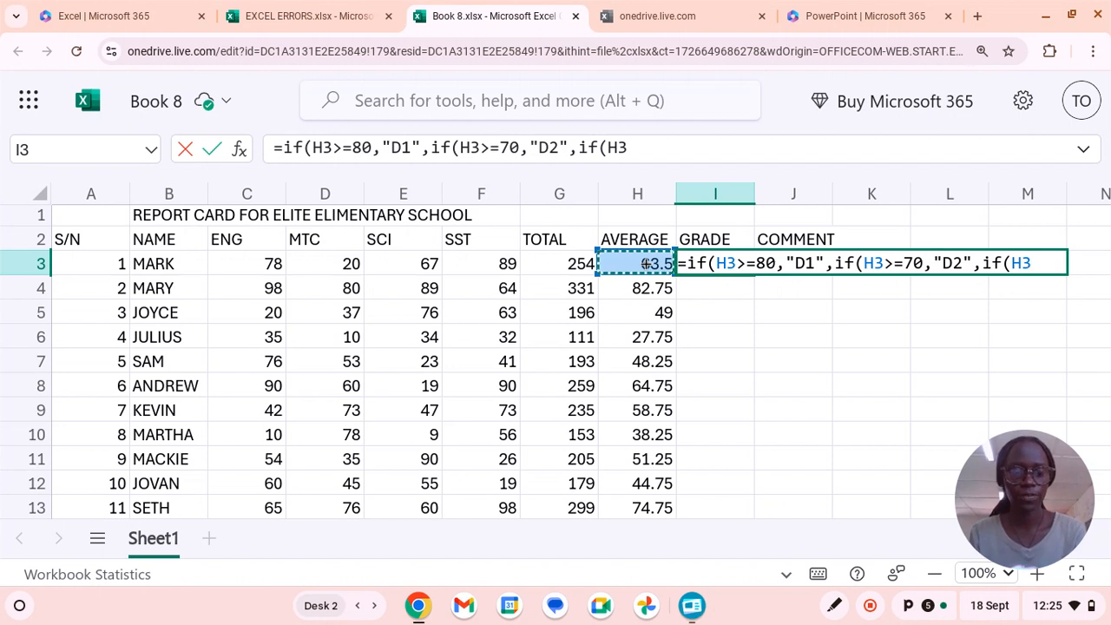
type(">")
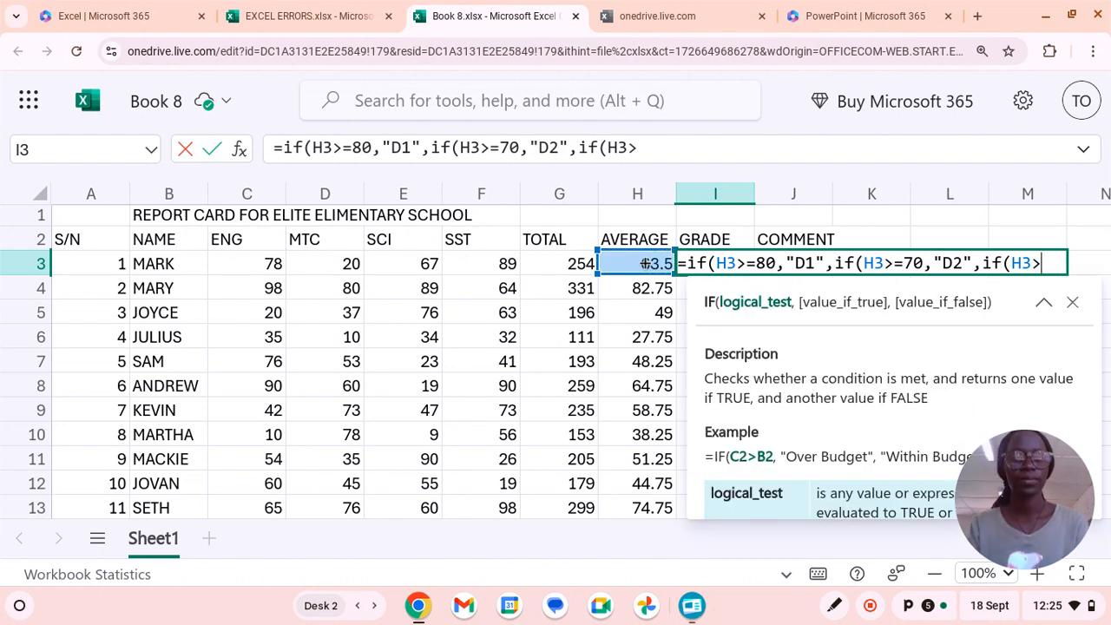
type("=55,")
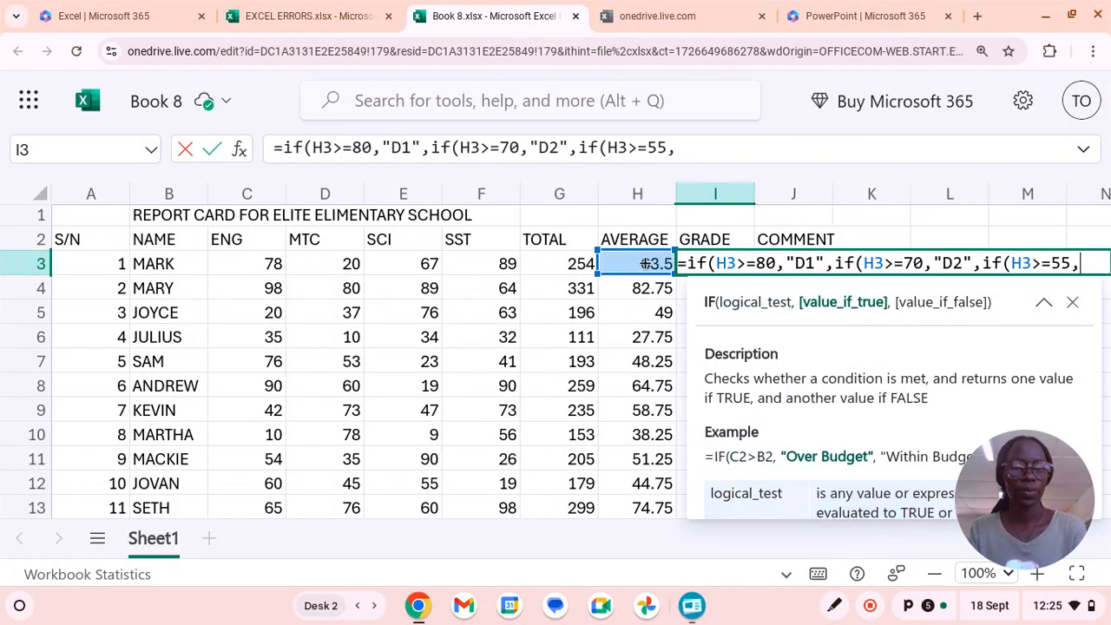
type("\"")
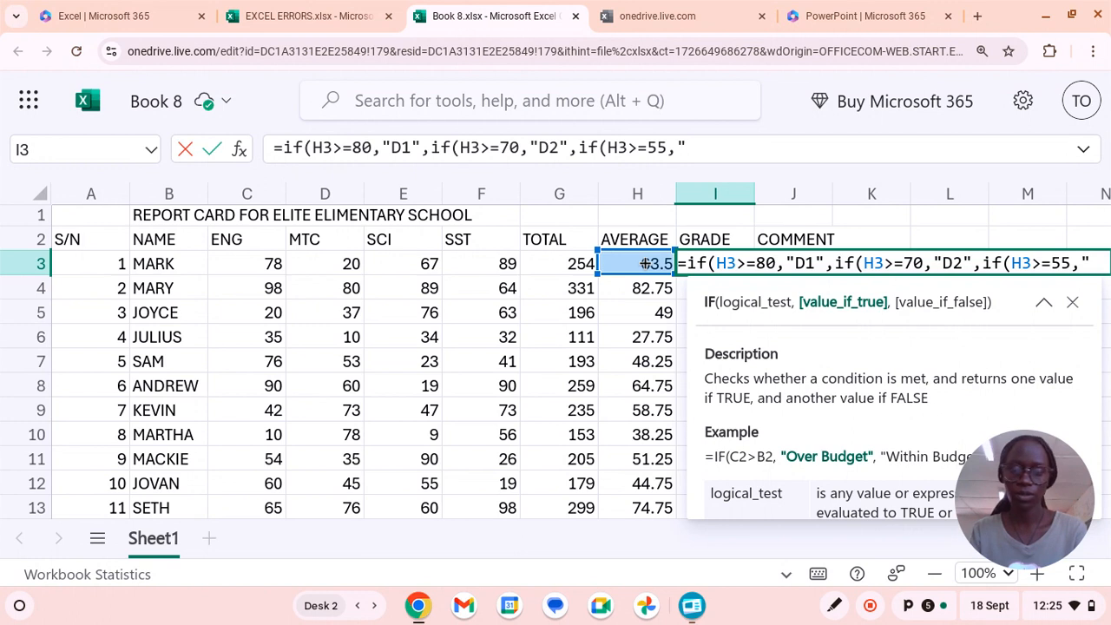
type("D3,")
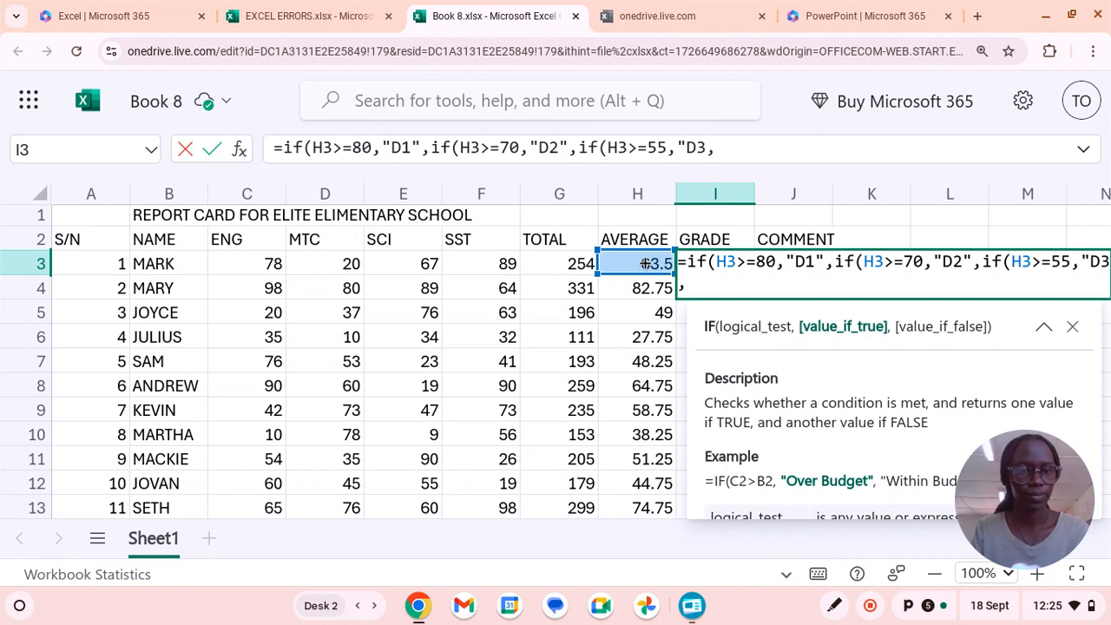
key("BackSpace")
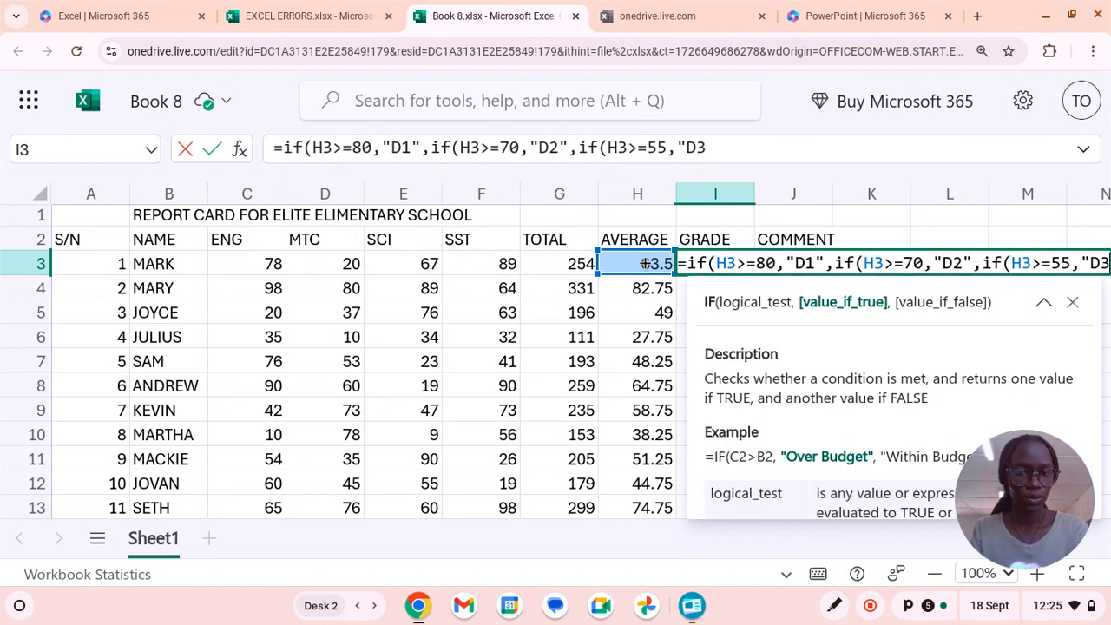
type("\"")
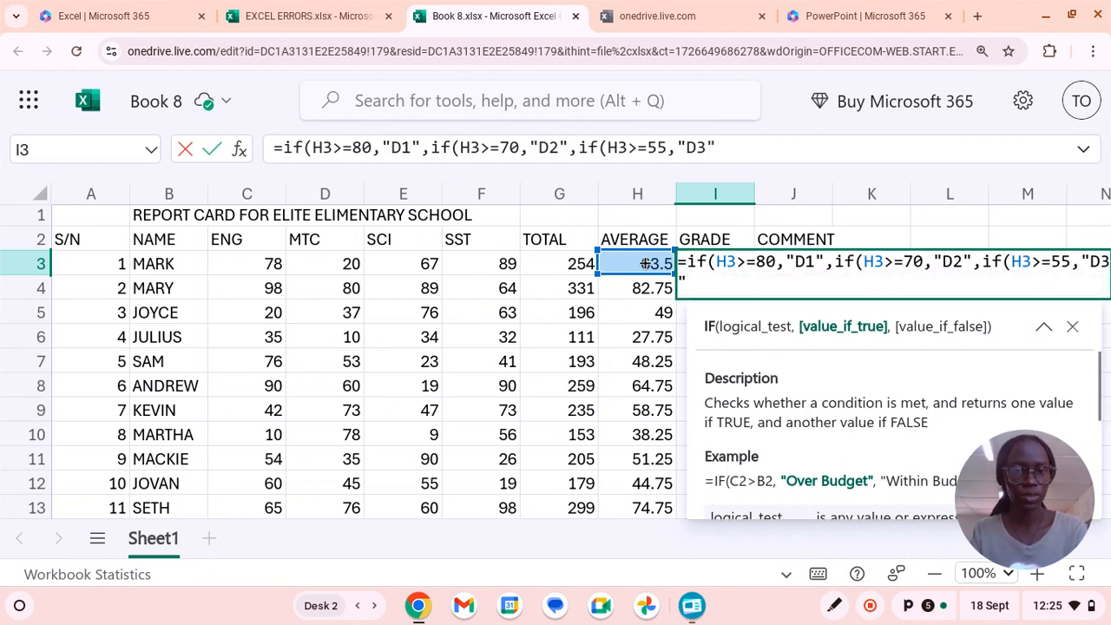
type(",")
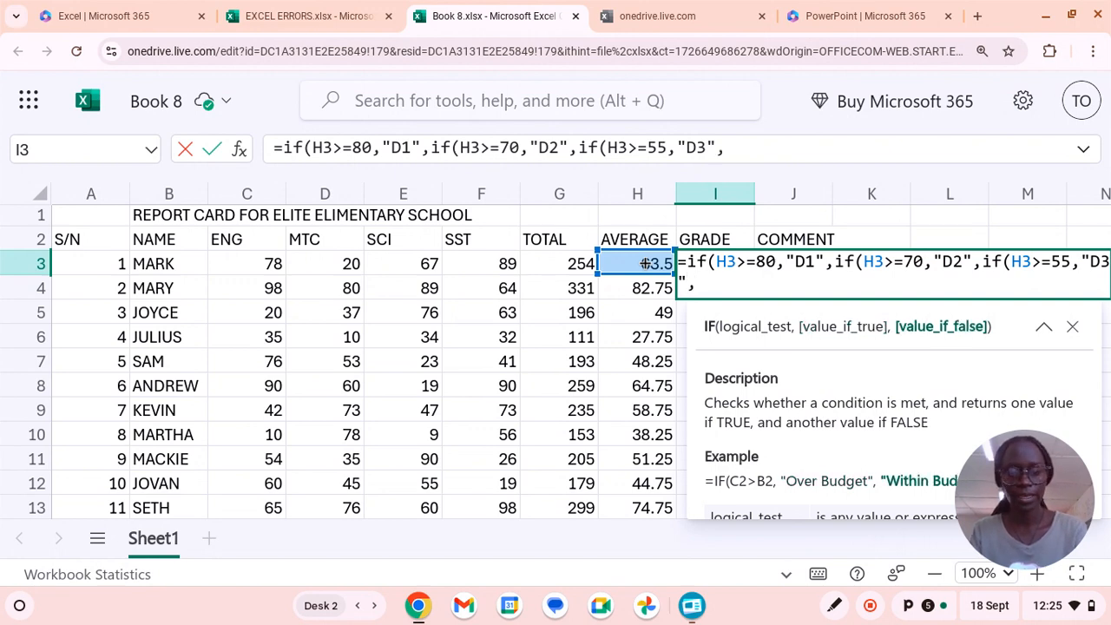
type("if")
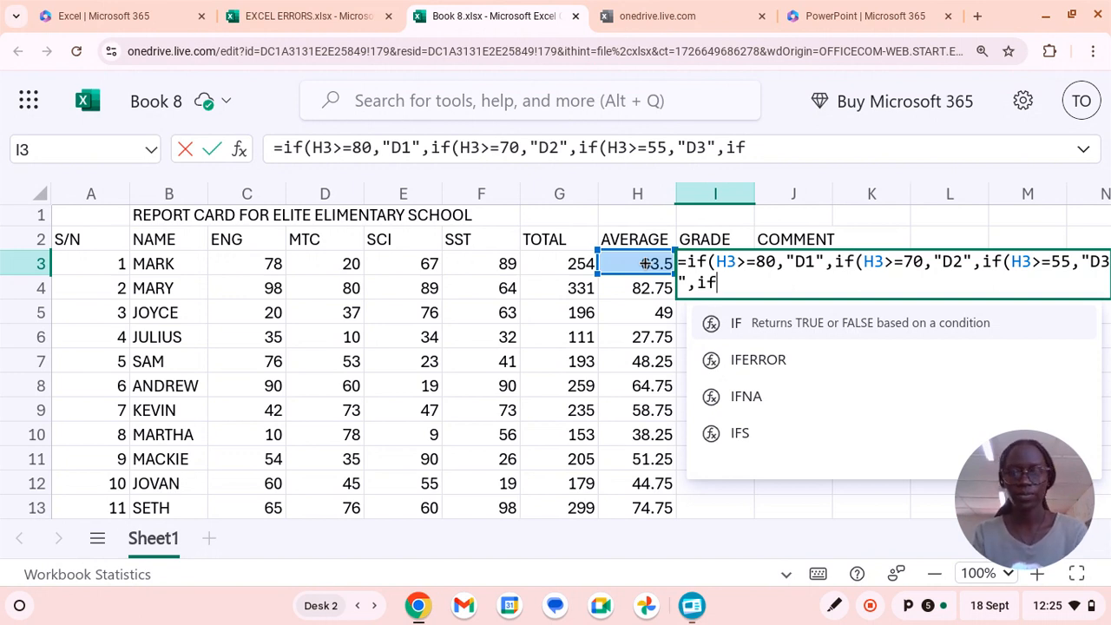
Nest a fourth IF in the I3 grade formula that returns "D4" when H3>=40.
type("(")
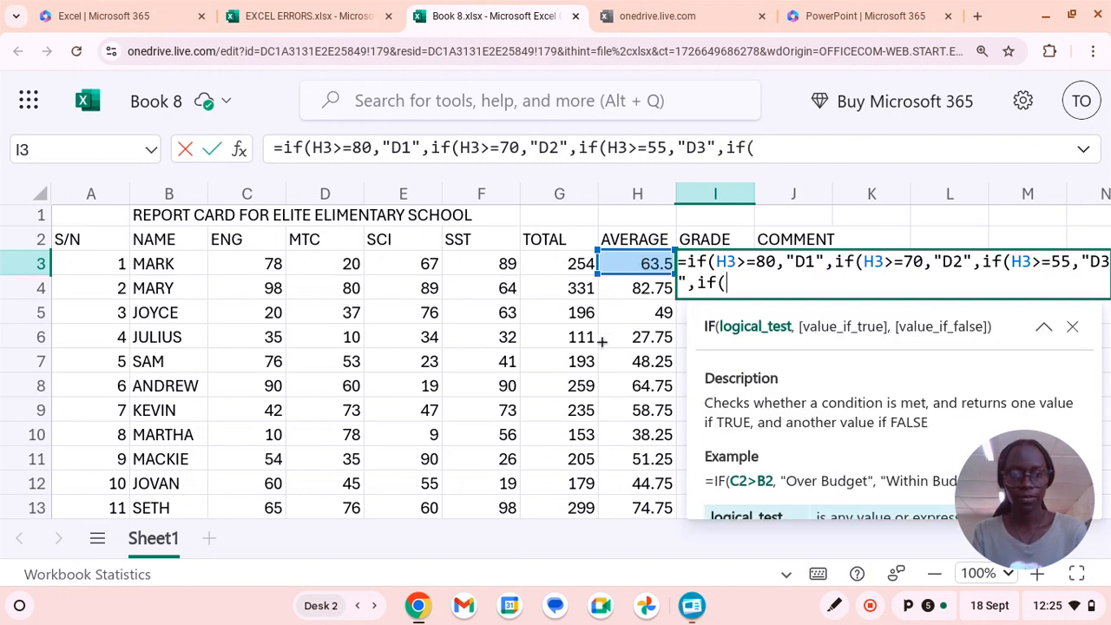
left_click(649, 260)
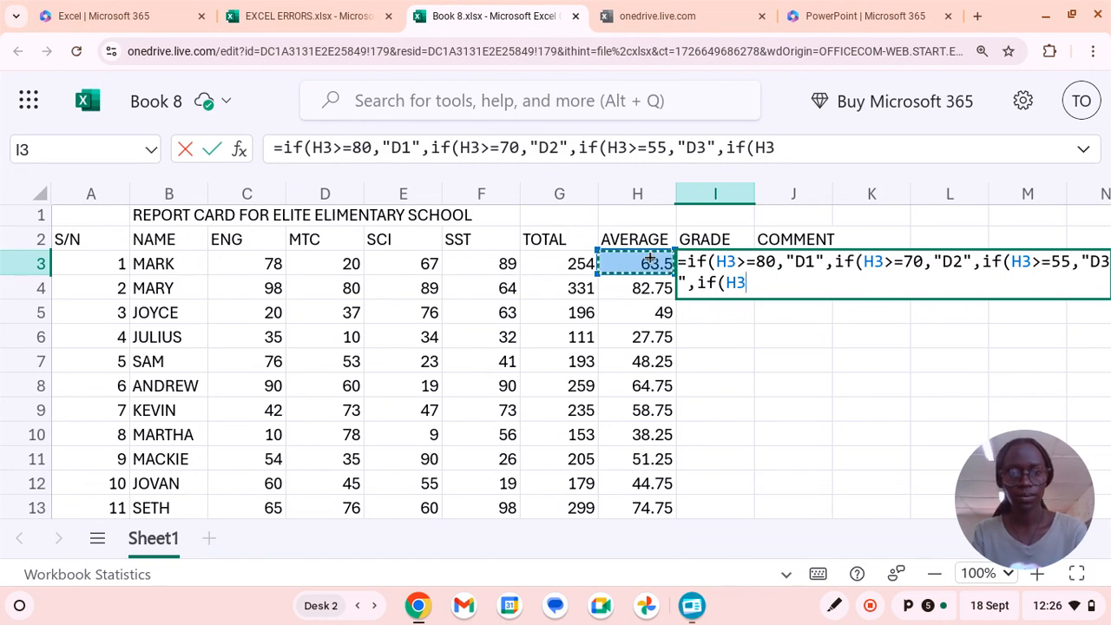
type(">=")
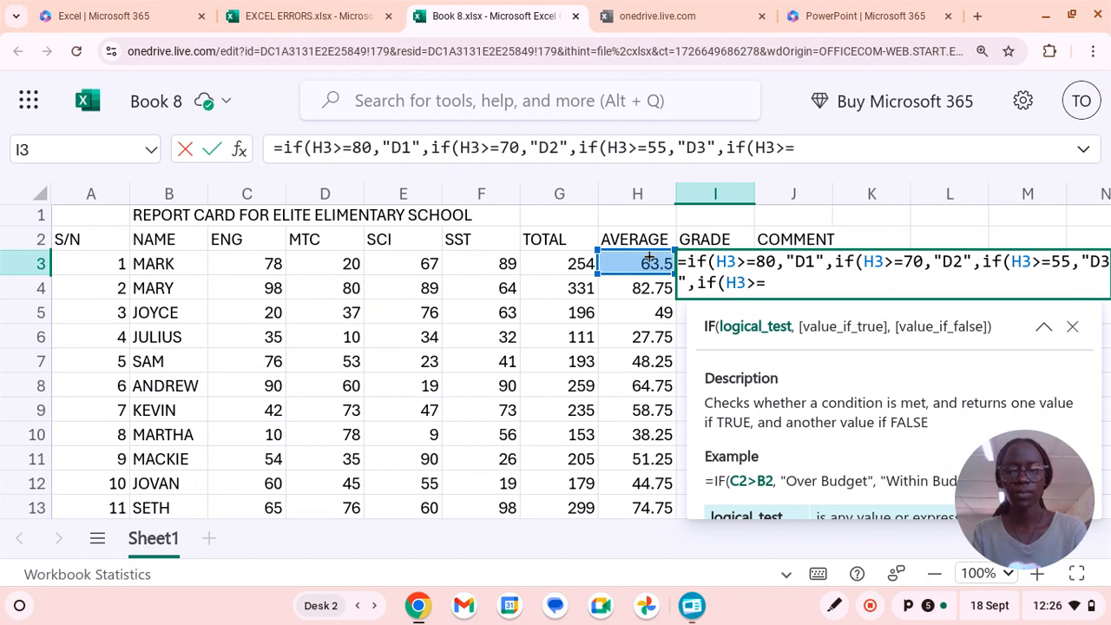
type("40")
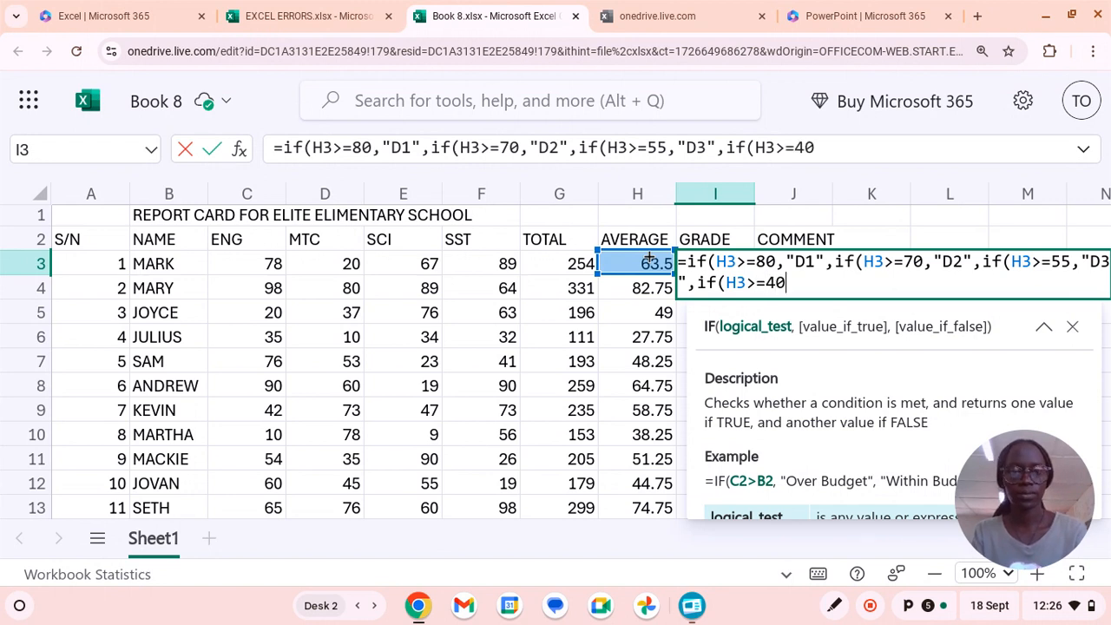
type(",\"")
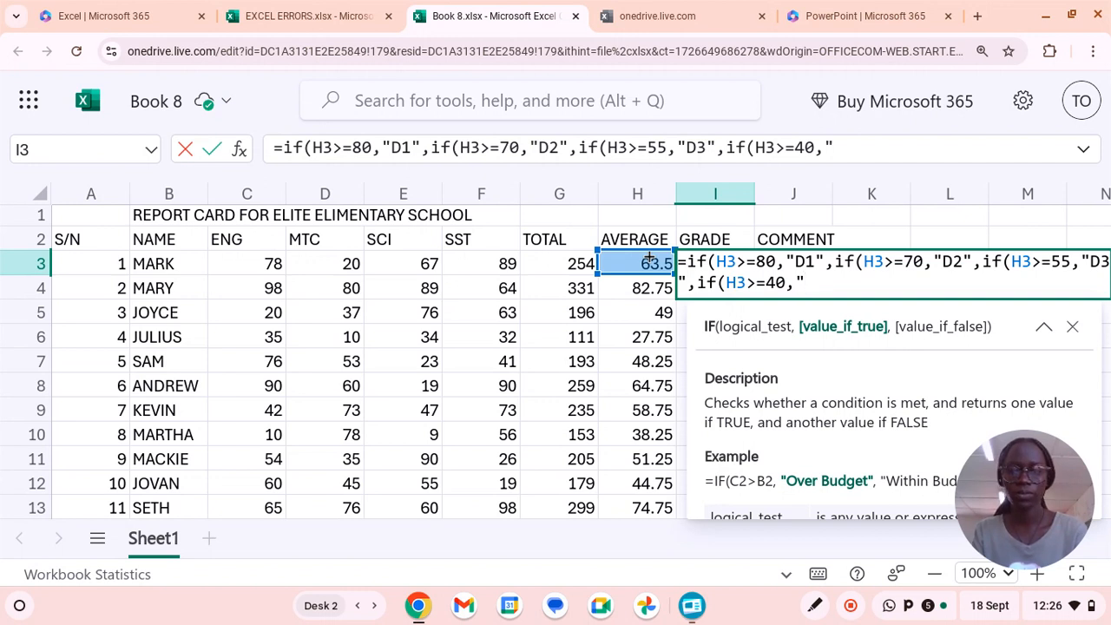
type("D4\"")
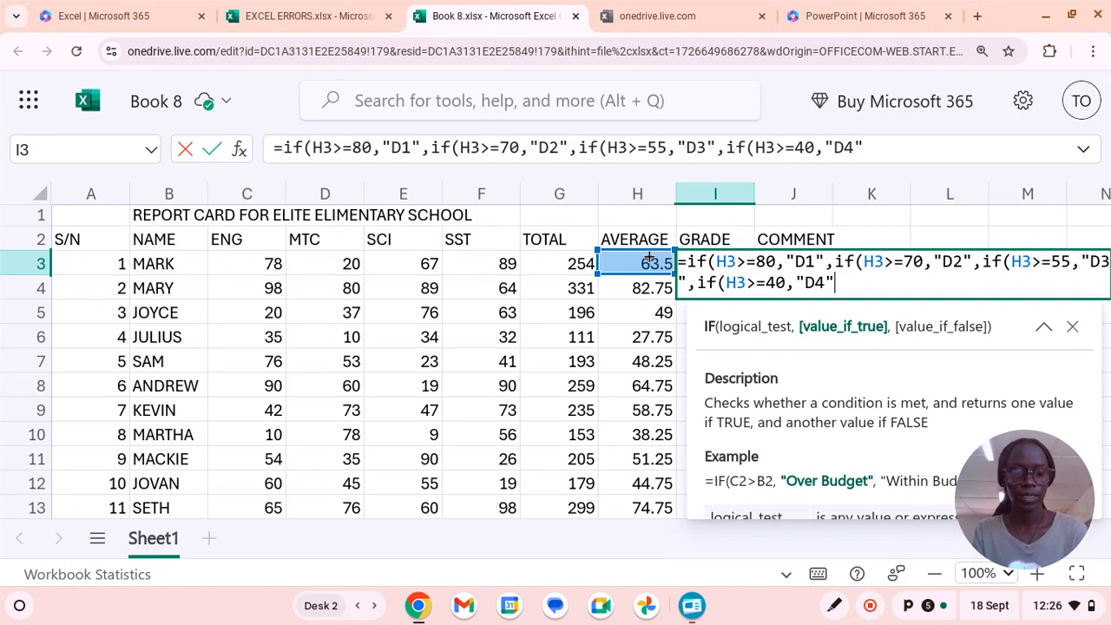
type(",")
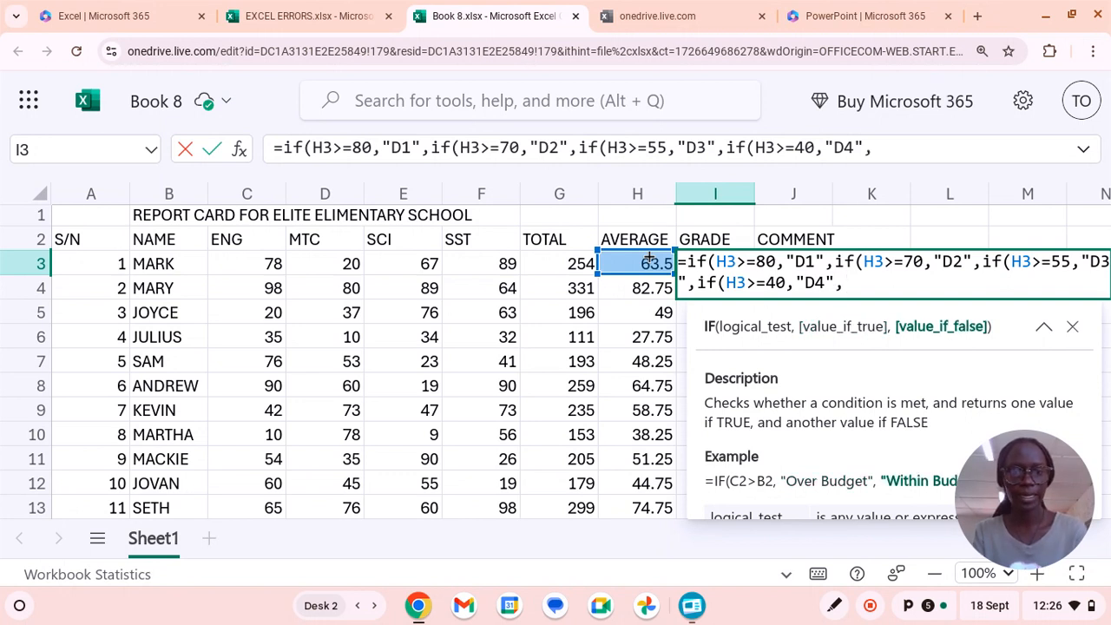
Open a fifth nested IF in the I3 grade formula with the average H3 as the start of its test.
type("if")
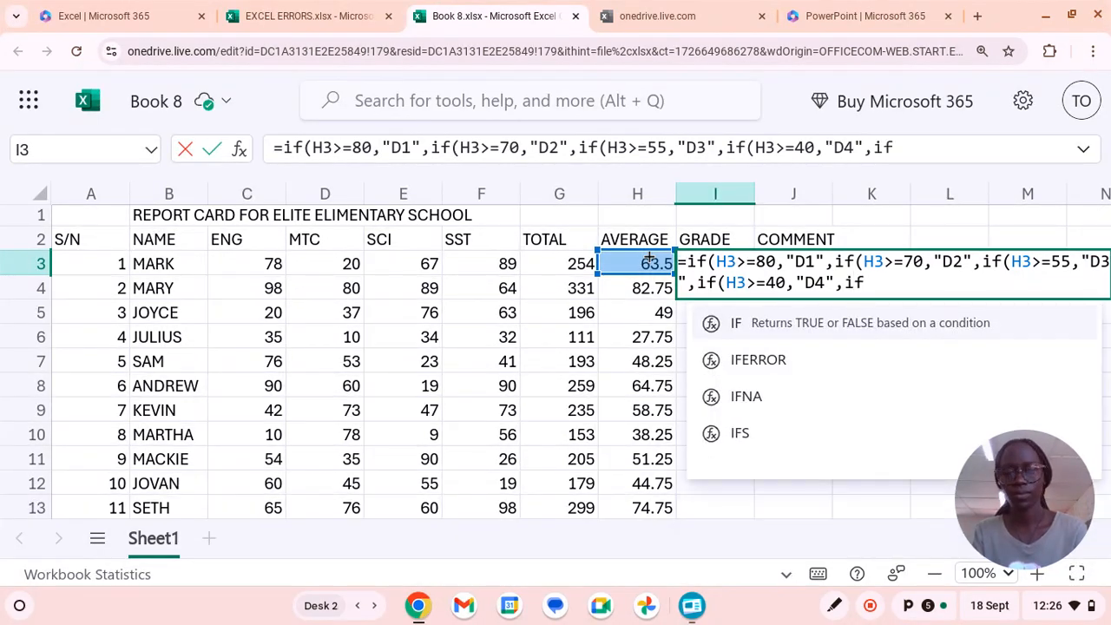
type("(")
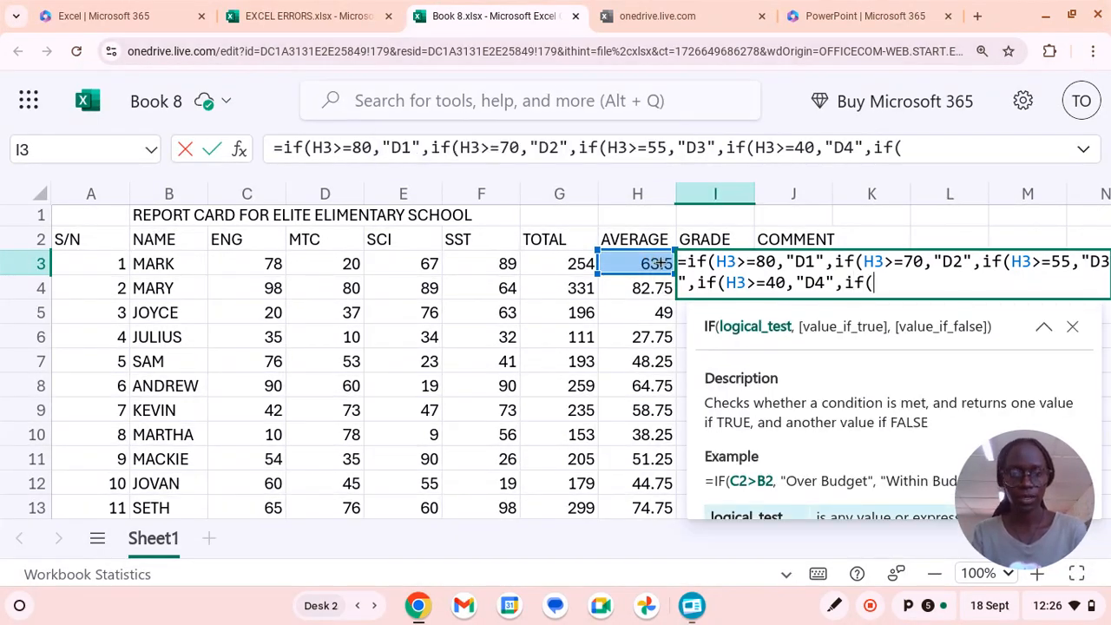
left_click(655, 263)
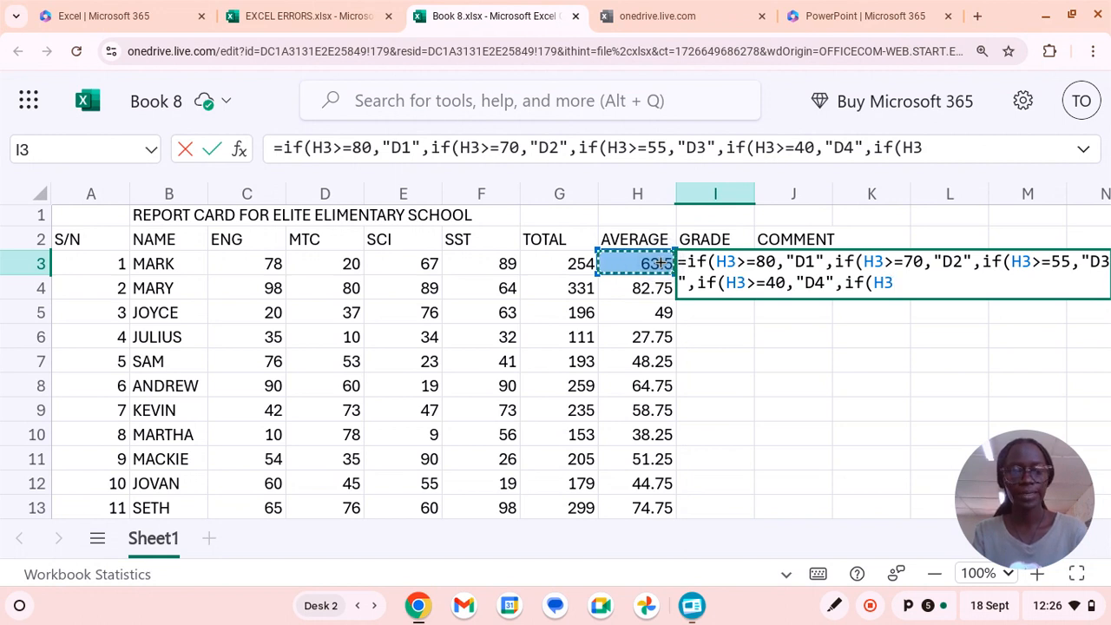
type(",")
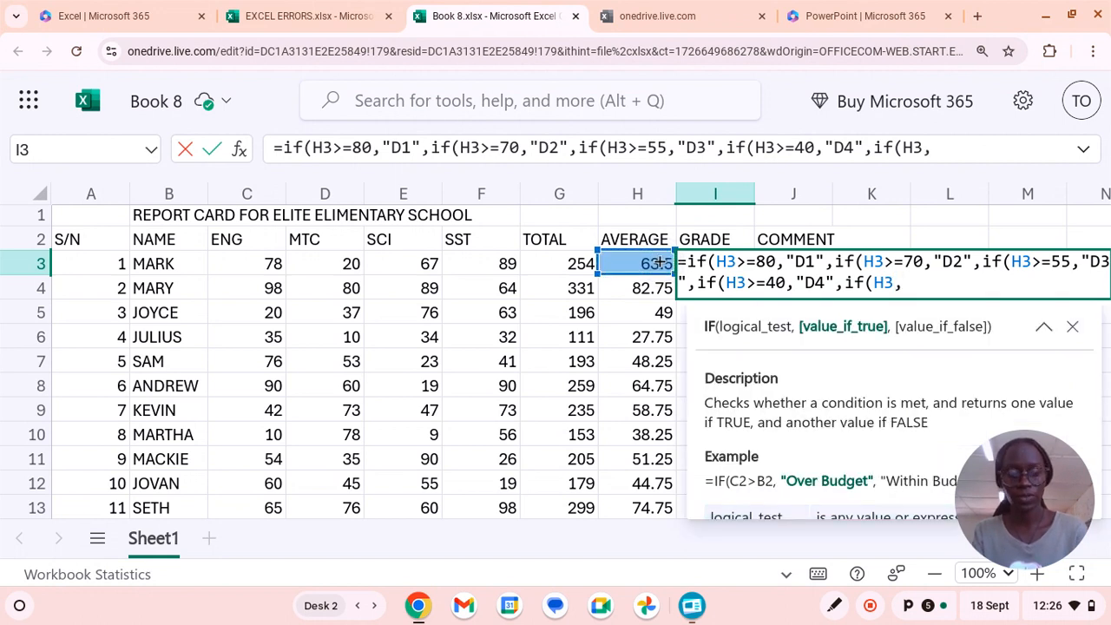
type("440")
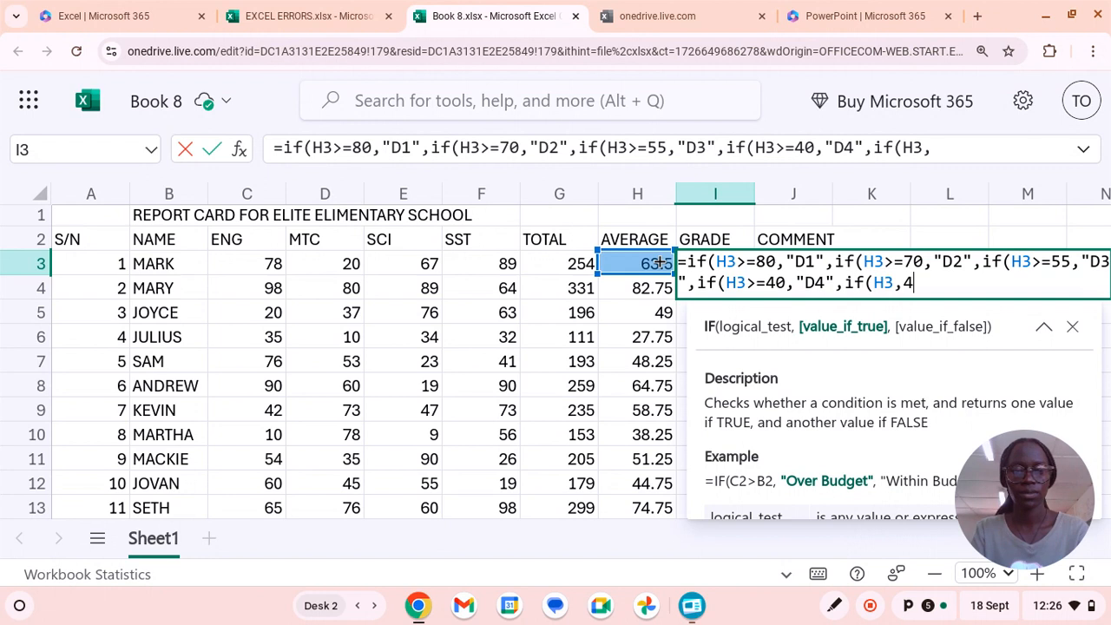
key("BackSpace")
key("BackSpace")
type("0")
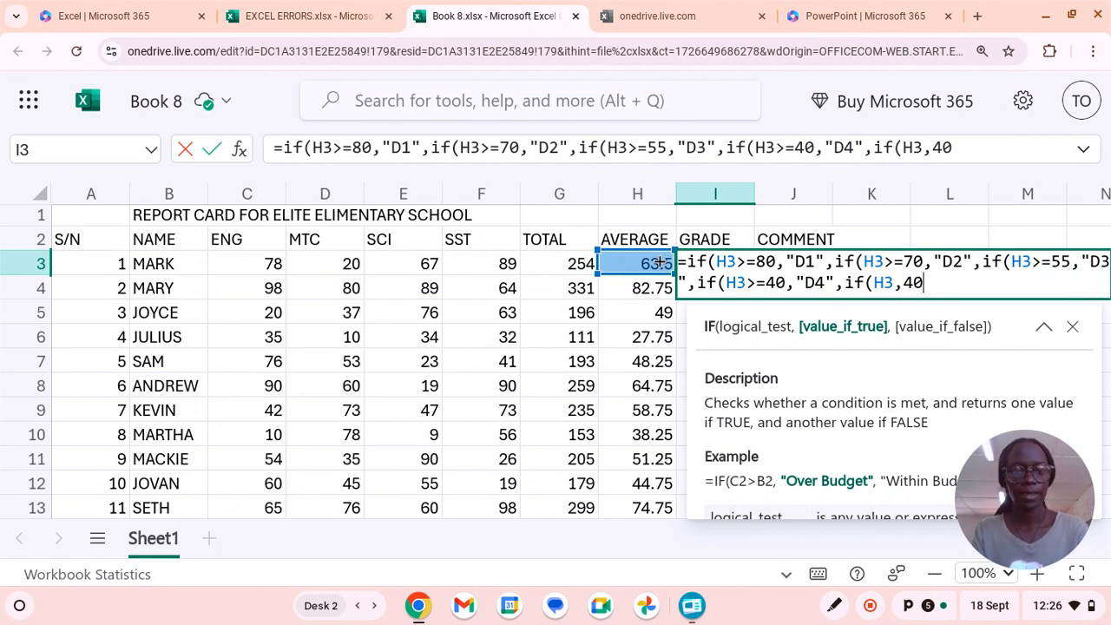
type(",")
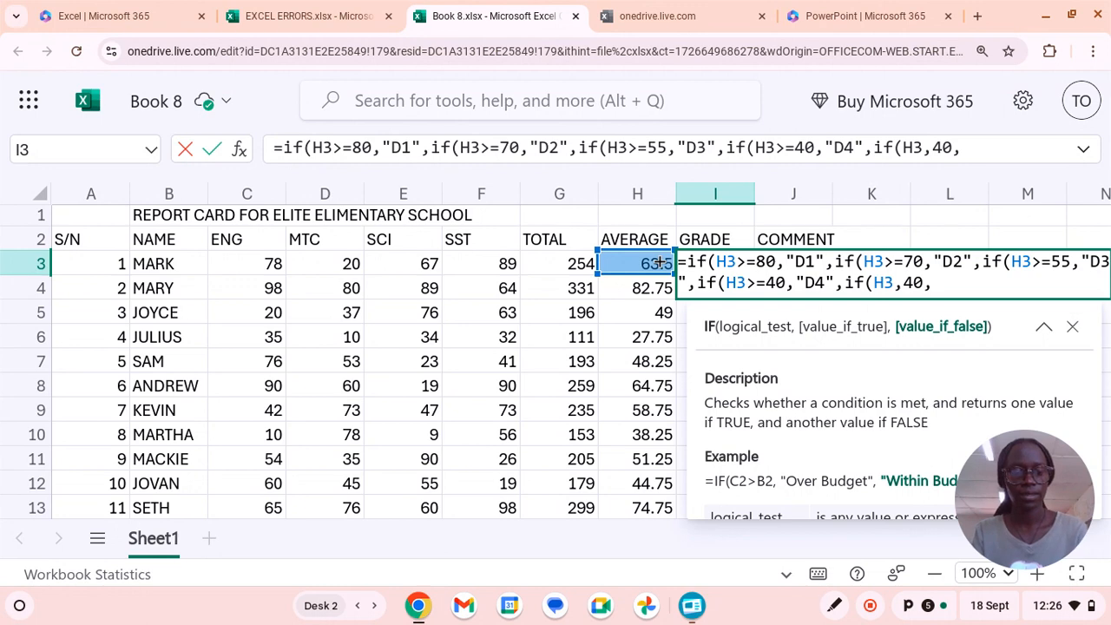
left_click(660, 262)
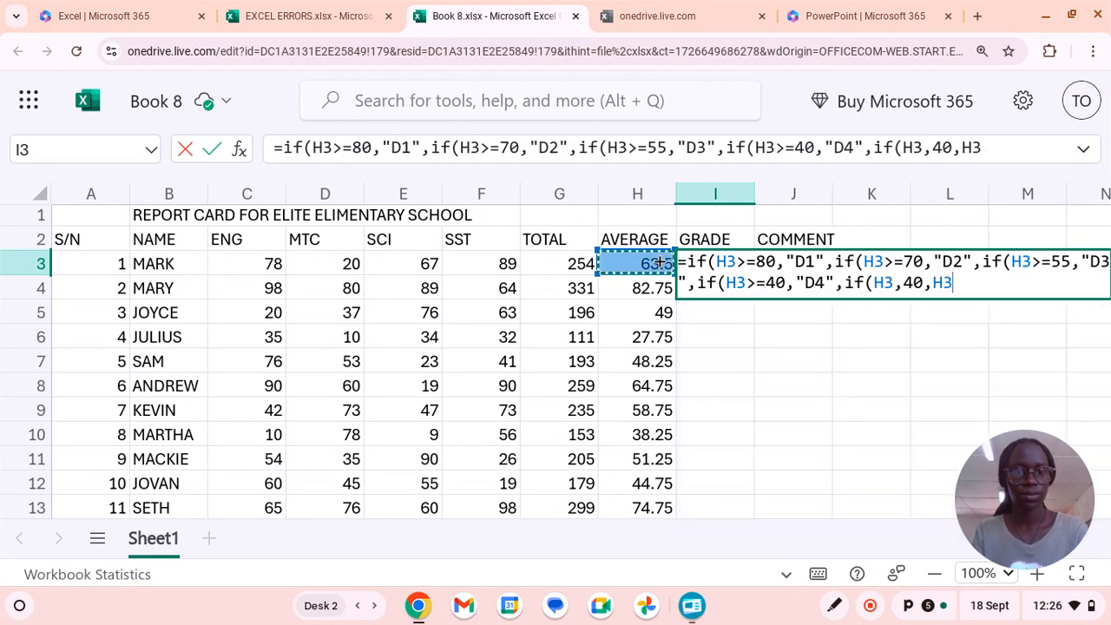
key("BackSpace")
key("BackSpace")
key("BackSpace")
key("BackSpace")
key("BackSpace")
key("BackSpace")
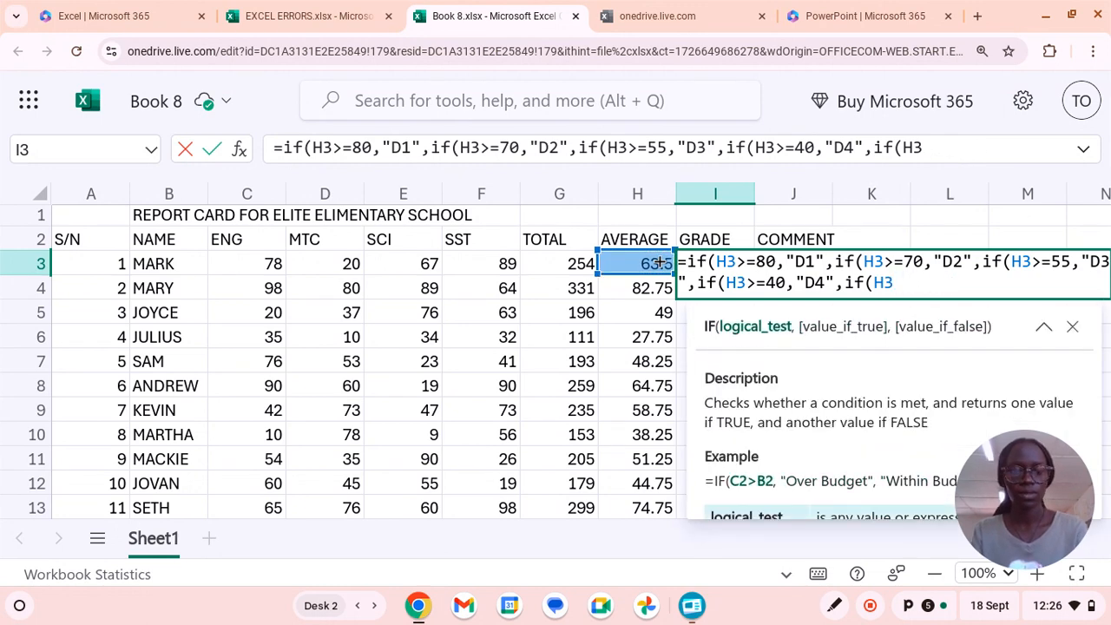
Complete the fifth IF's test as H3<40 and have it return "U".
type("<")
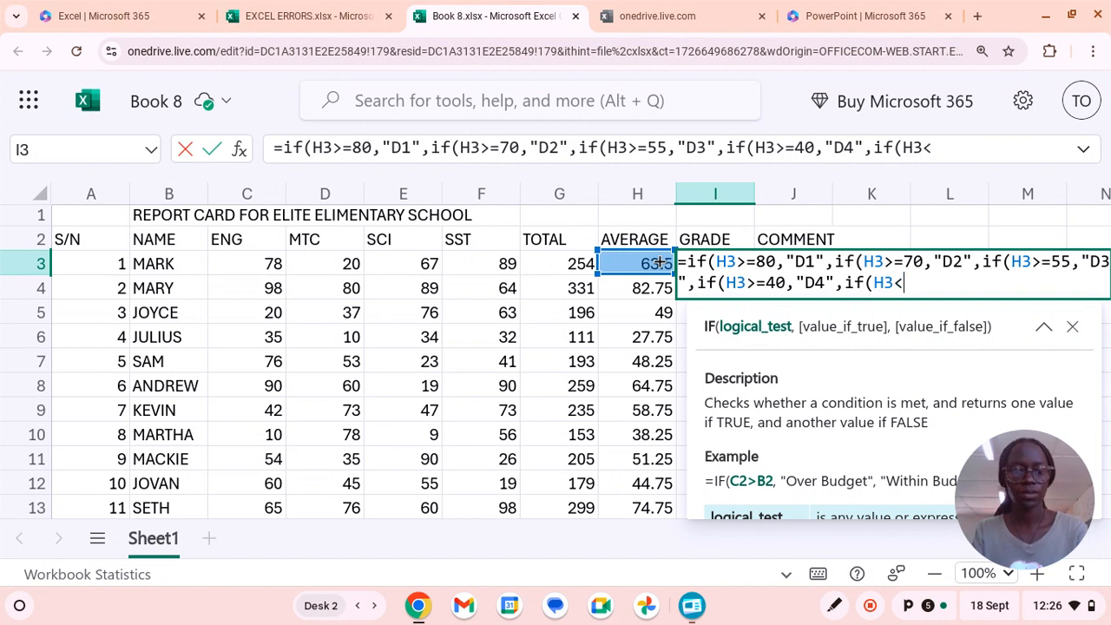
type("40")
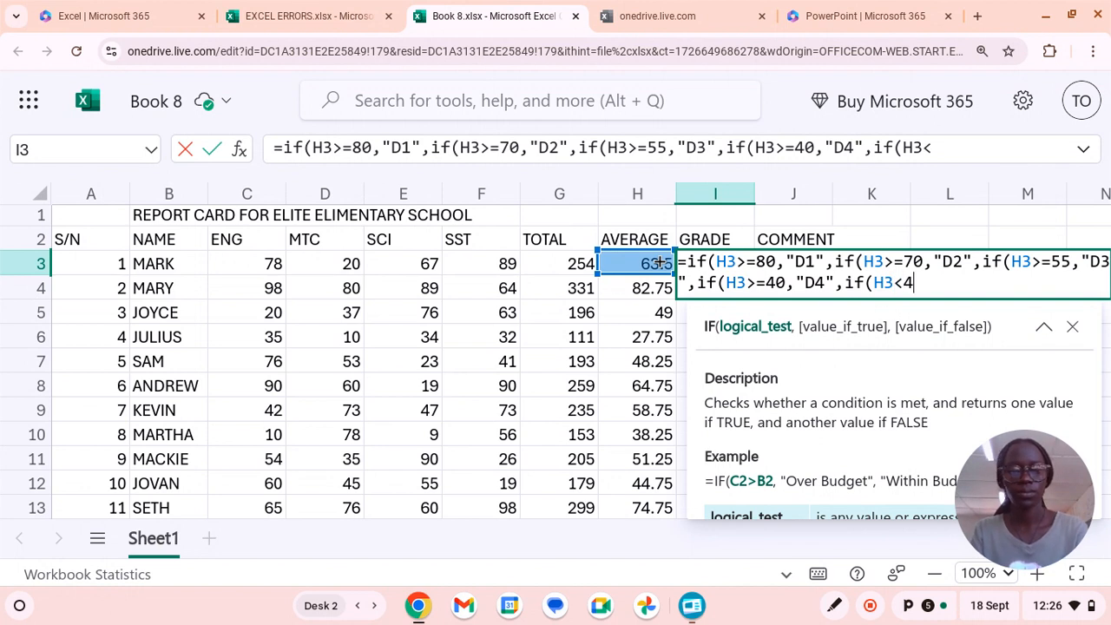
type(",")
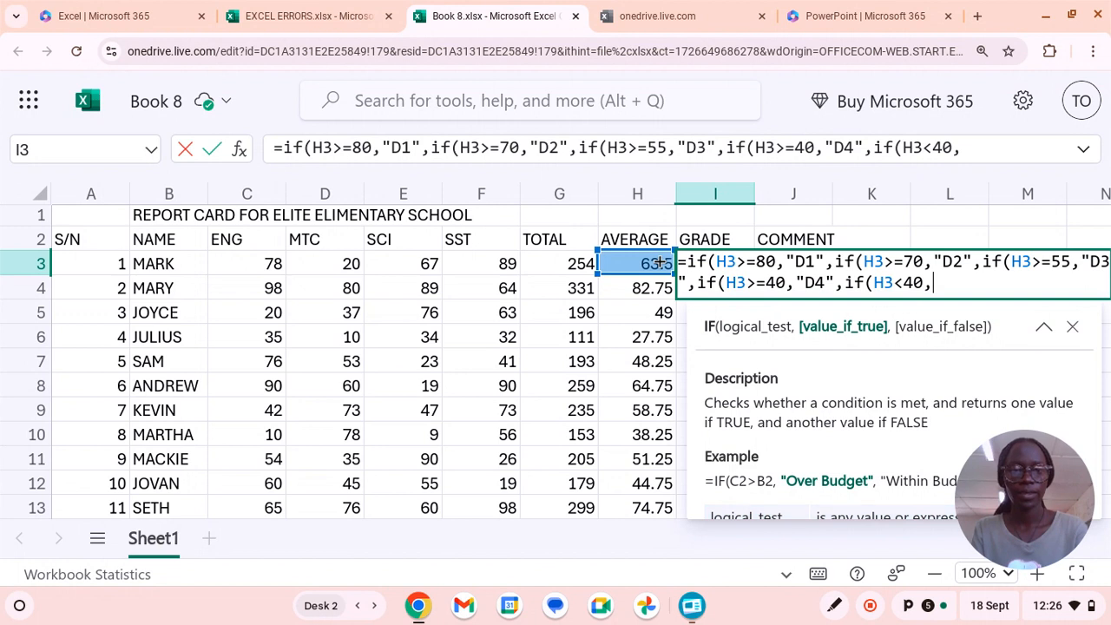
type("\"")
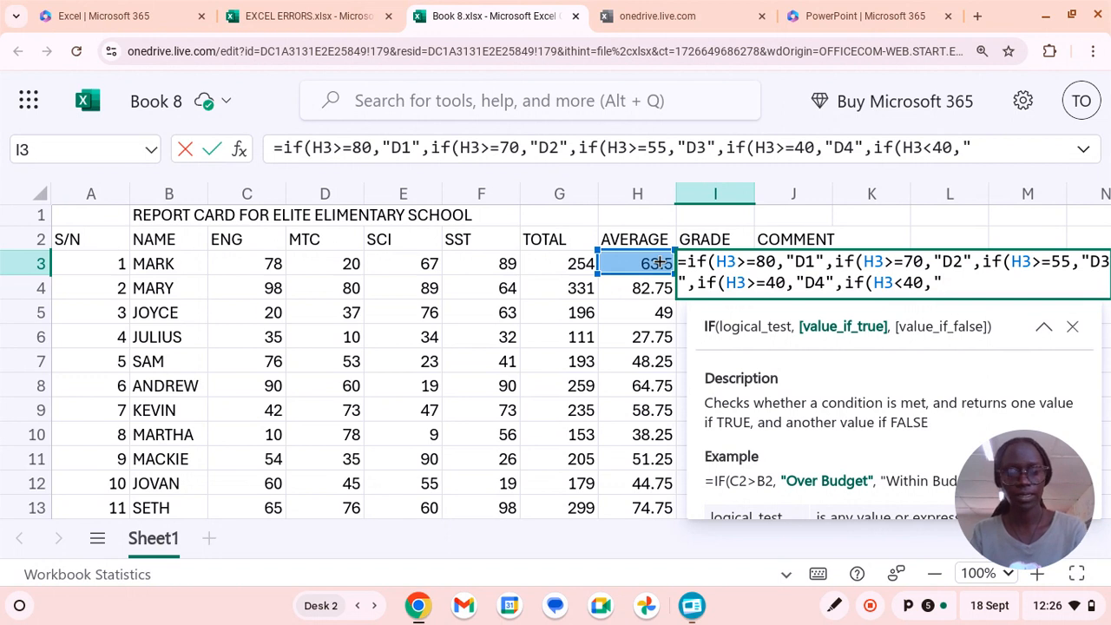
type("U\"")
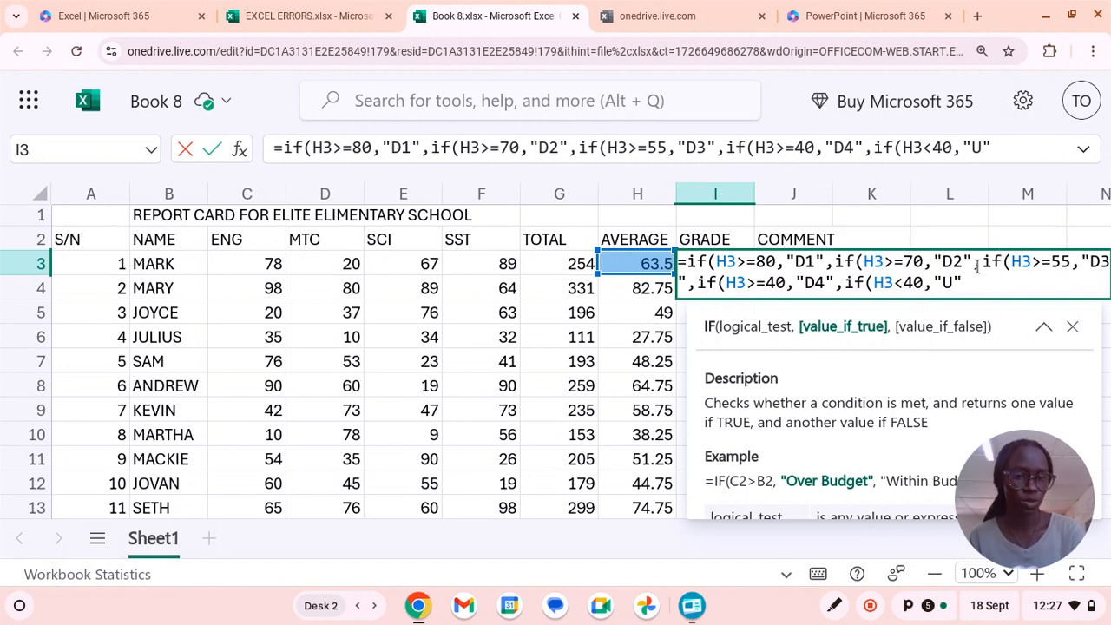
Close all five nested IFs in the I3 grade formula, enter it, and fill it down to I13.
type("))))")
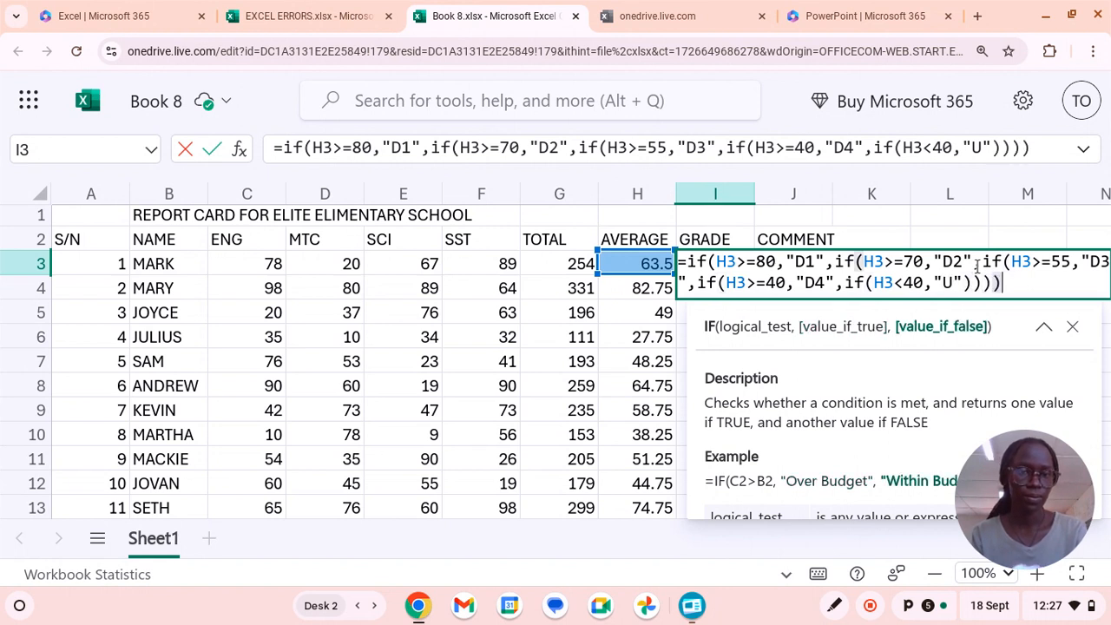
type(")")
key("Return")
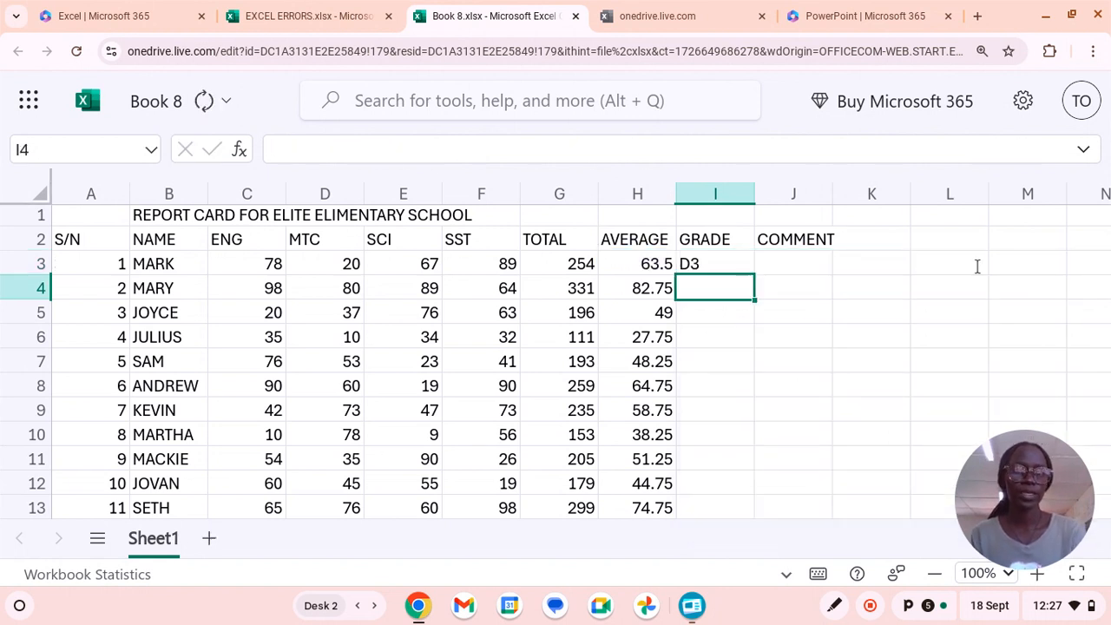
left_click(741, 266)
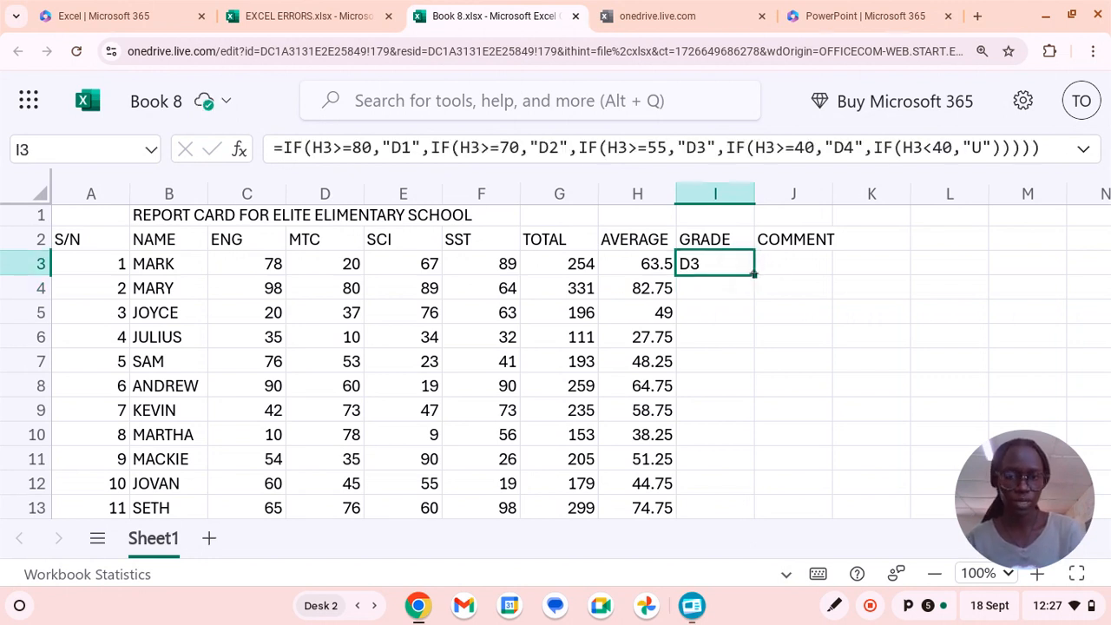
left_click_drag(753, 274, 735, 504)
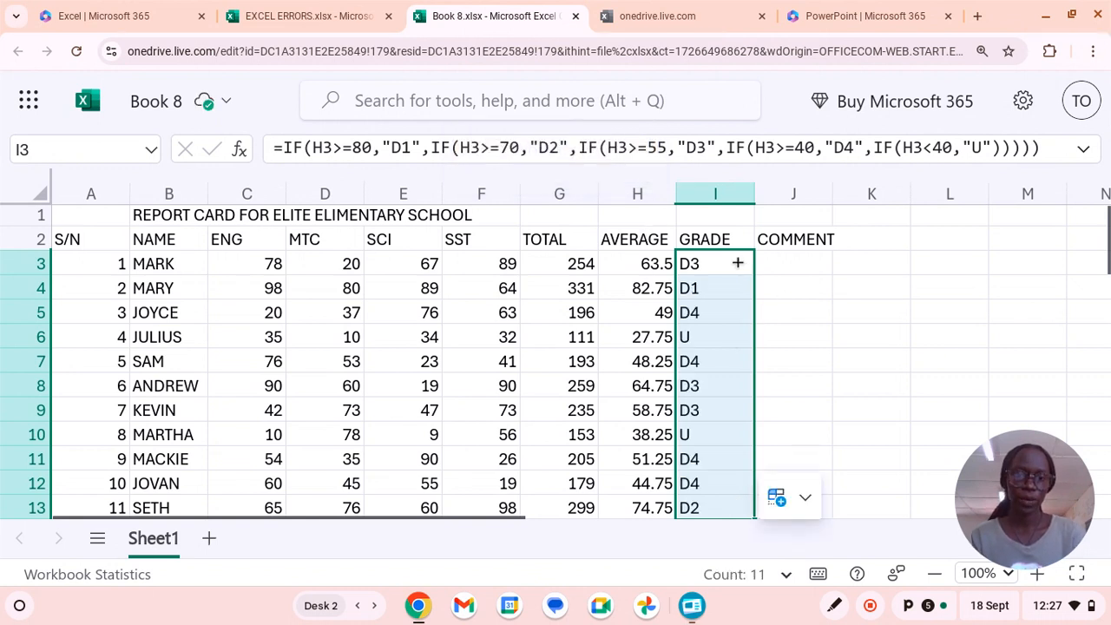
Begin an IF formula in the first COMMENT cell, J3.
left_click(784, 267)
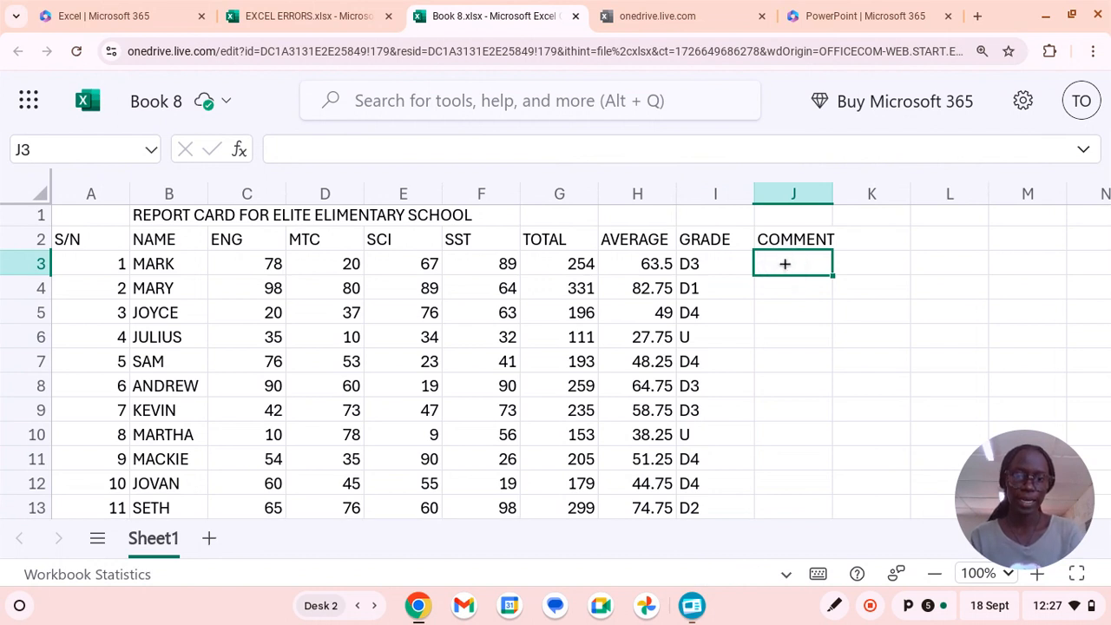
left_click(782, 266)
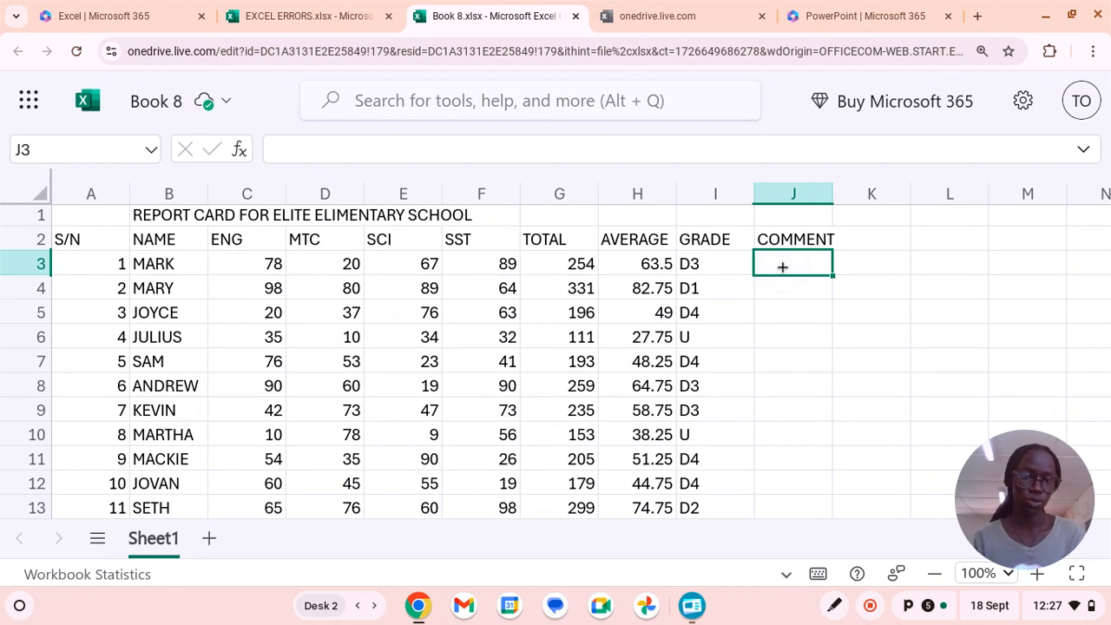
type("=if")
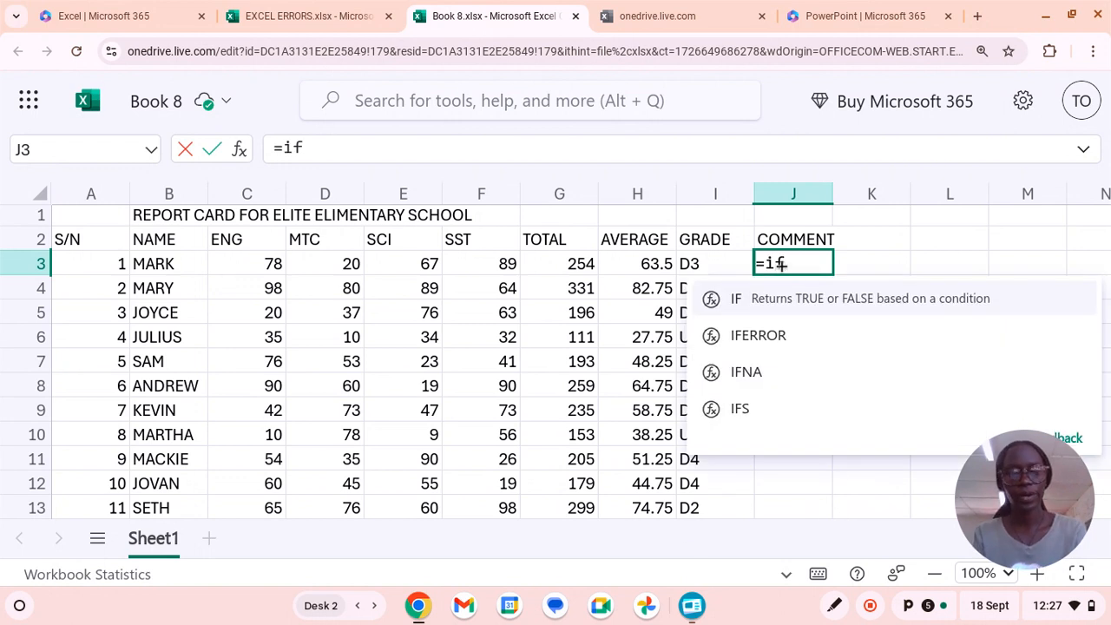
type("(")
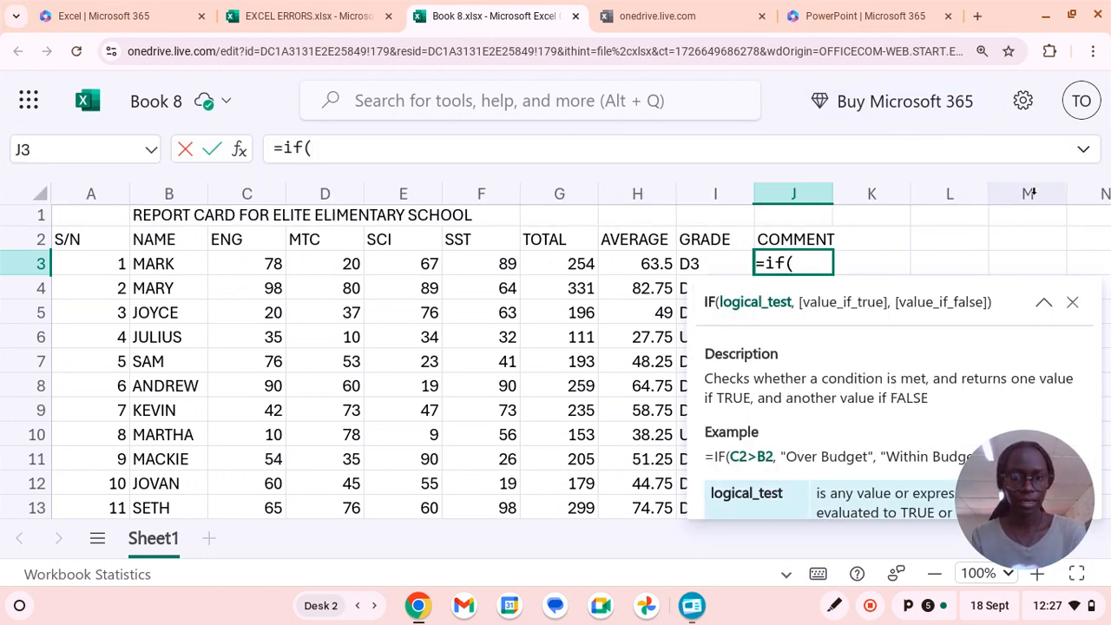
left_click(937, 254)
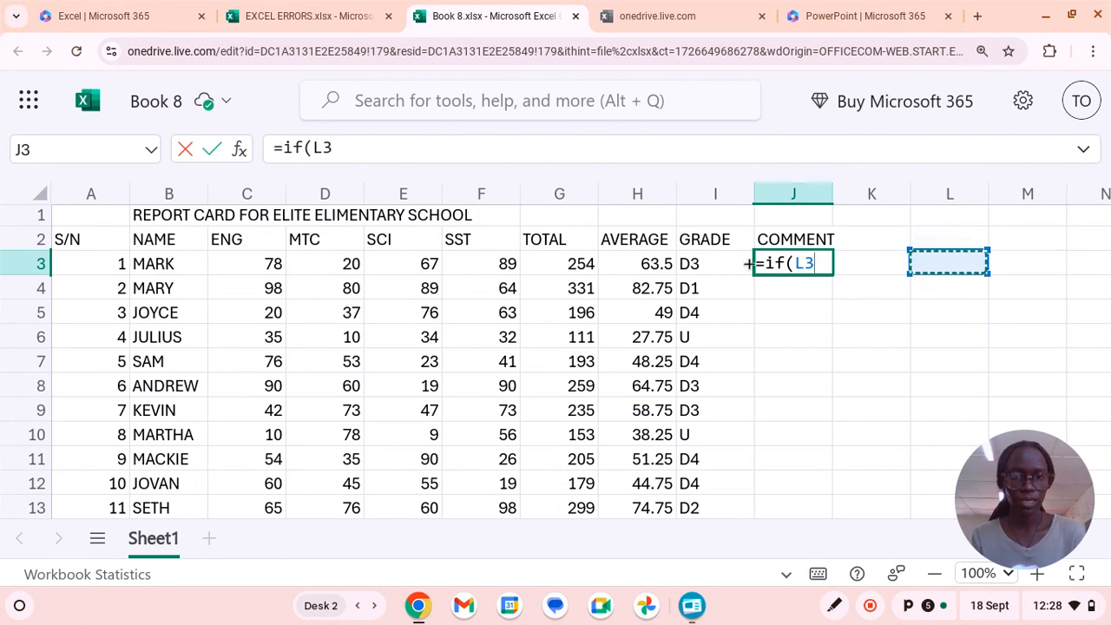
key("BackSpace")
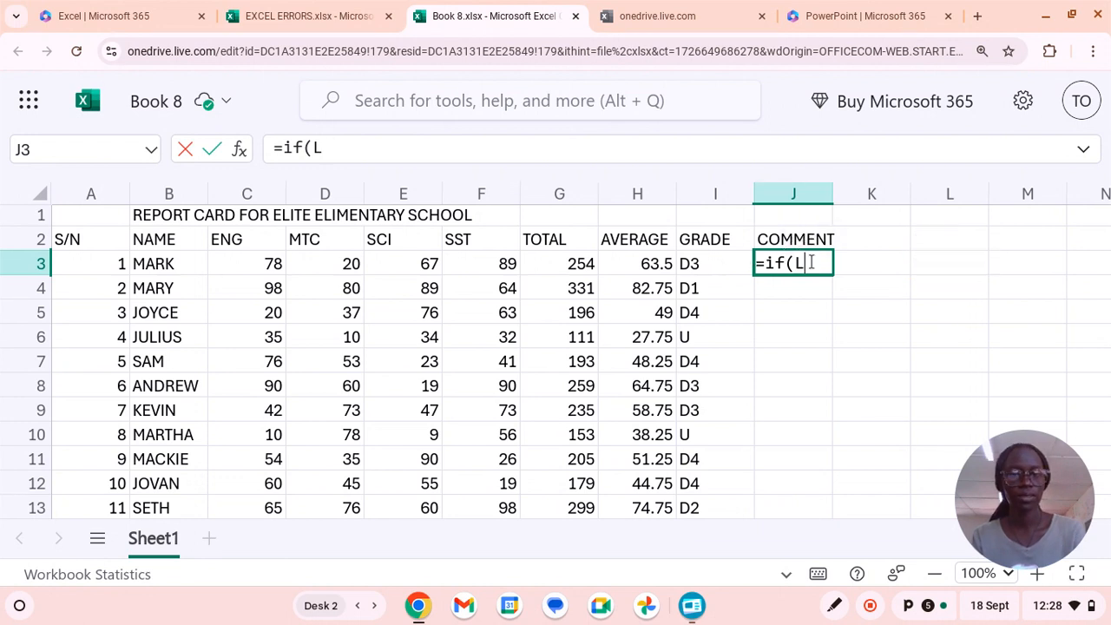
key("BackSpace")
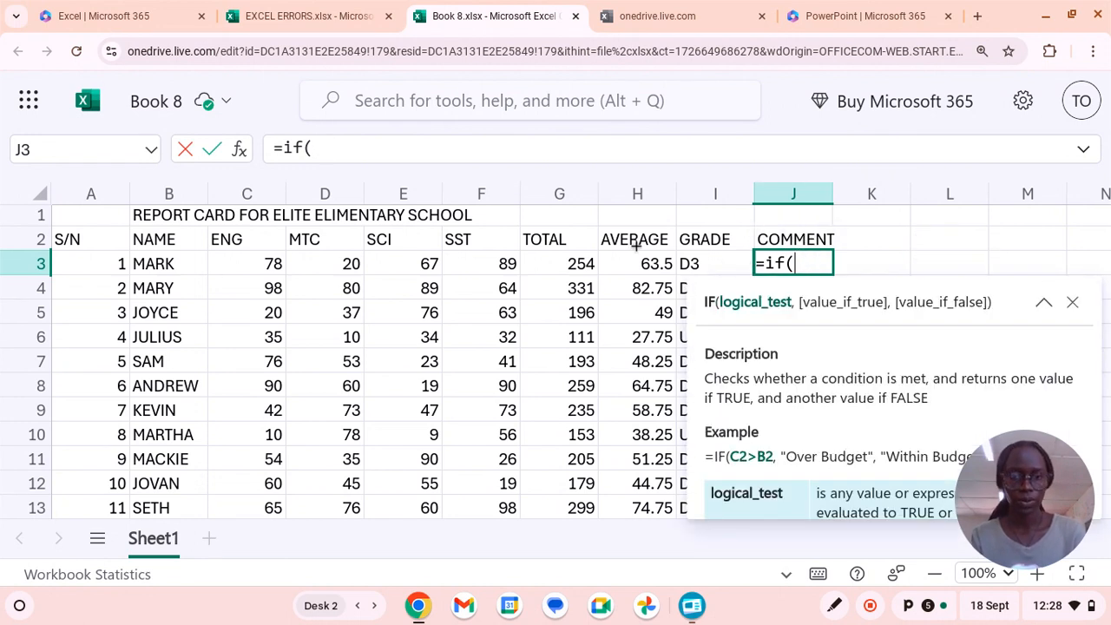
Set the logical test of the J3 comment formula to H3>40.
left_click(651, 263)
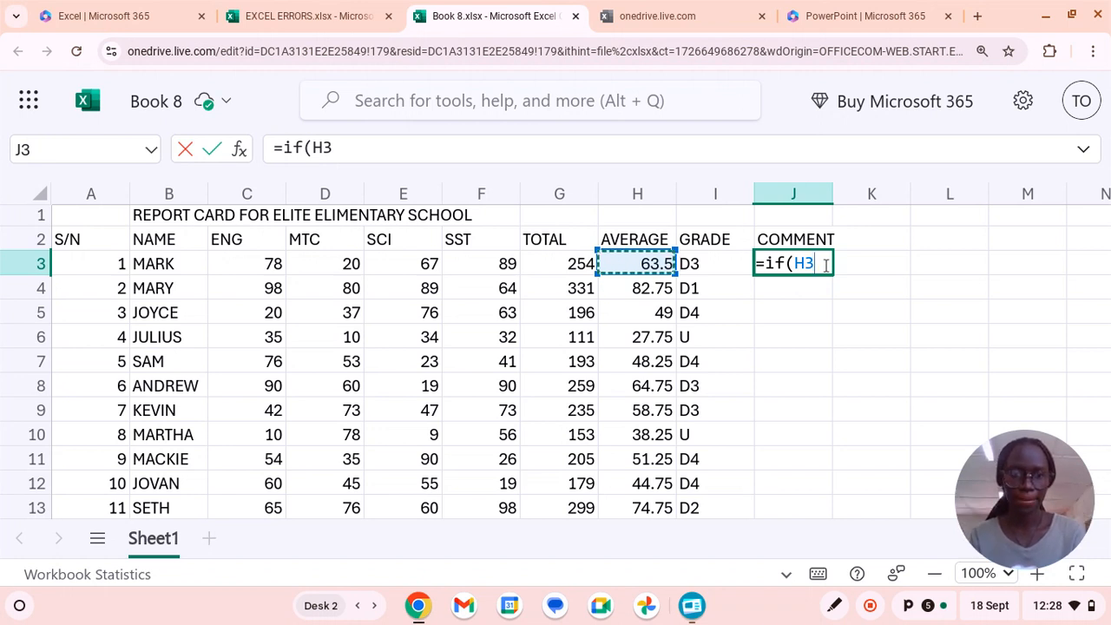
type(">")
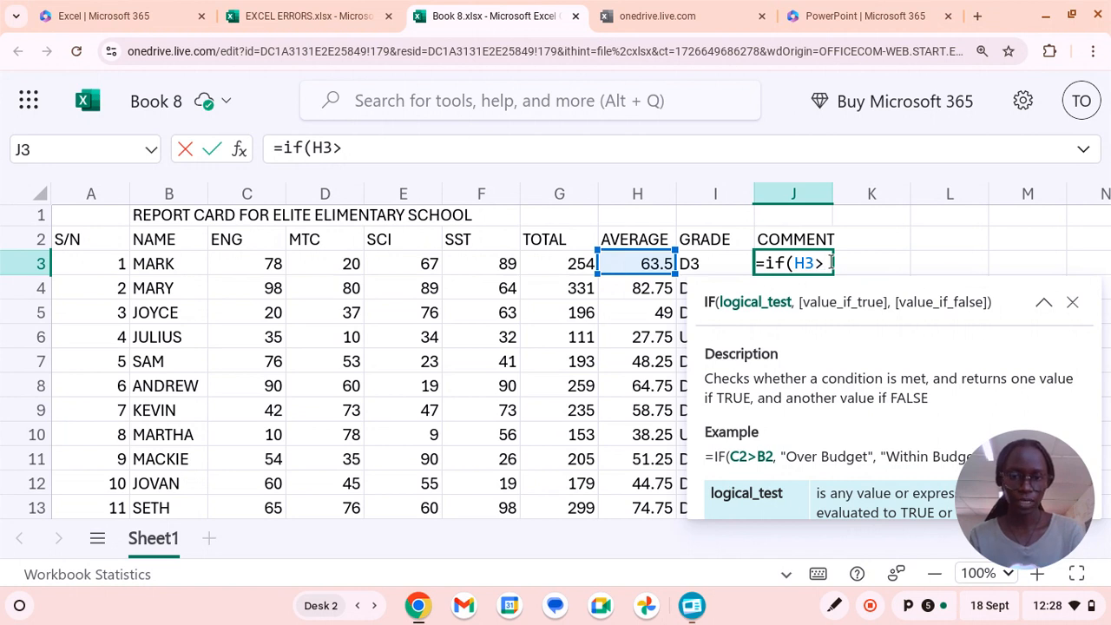
type("40")
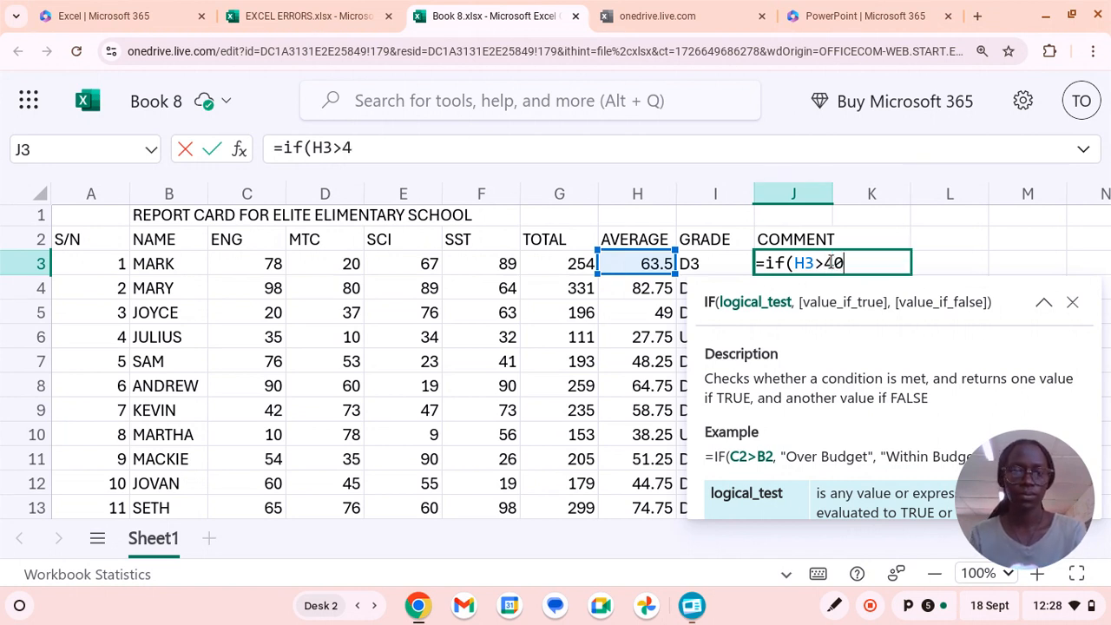
type(",")
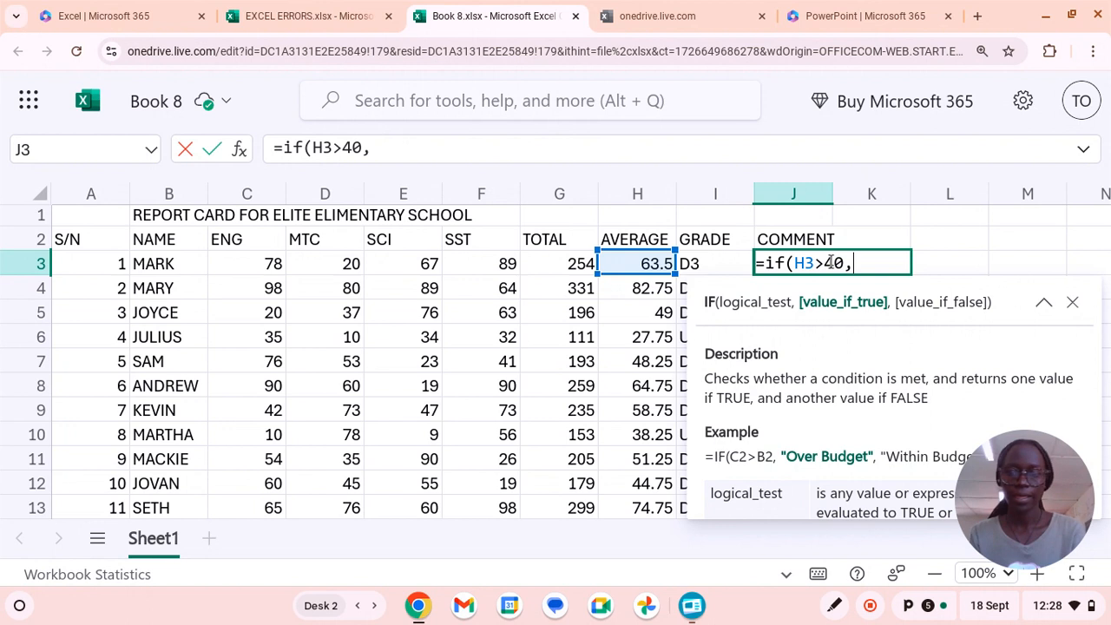
type("\"")
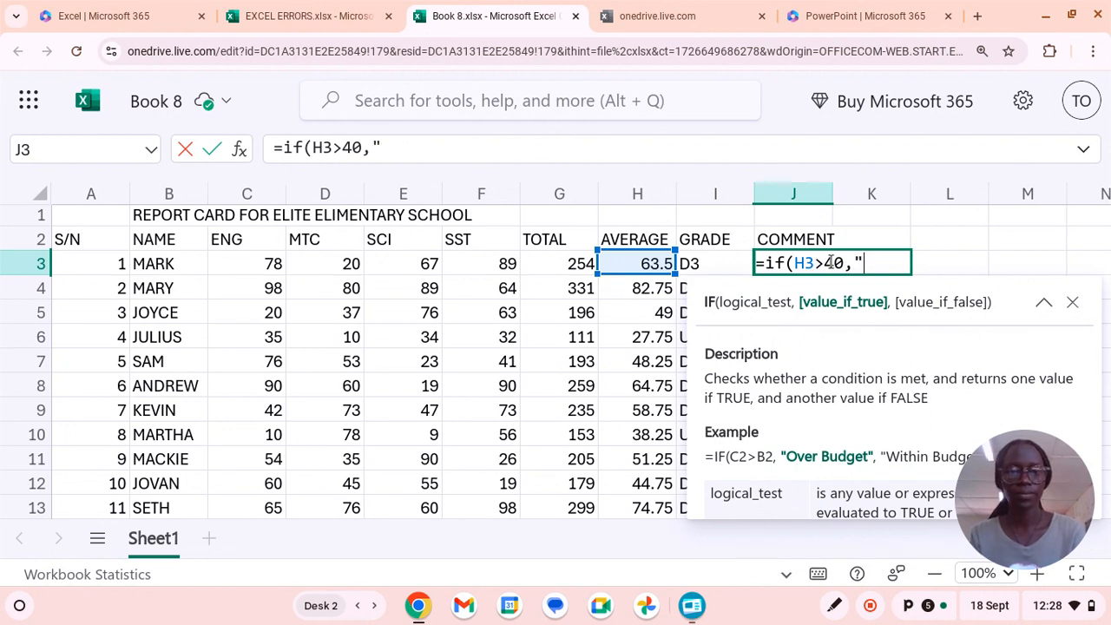
type("PROMP")
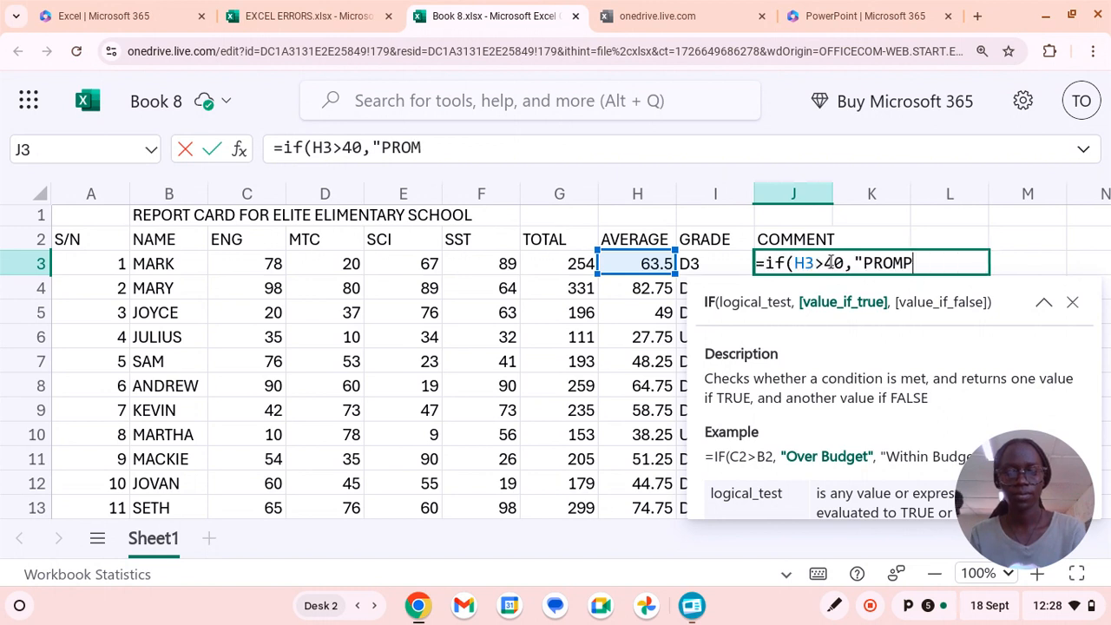
Have the first IF in the J3 comment formula return "PROMOTED" when its test is true.
key("BackSpace")
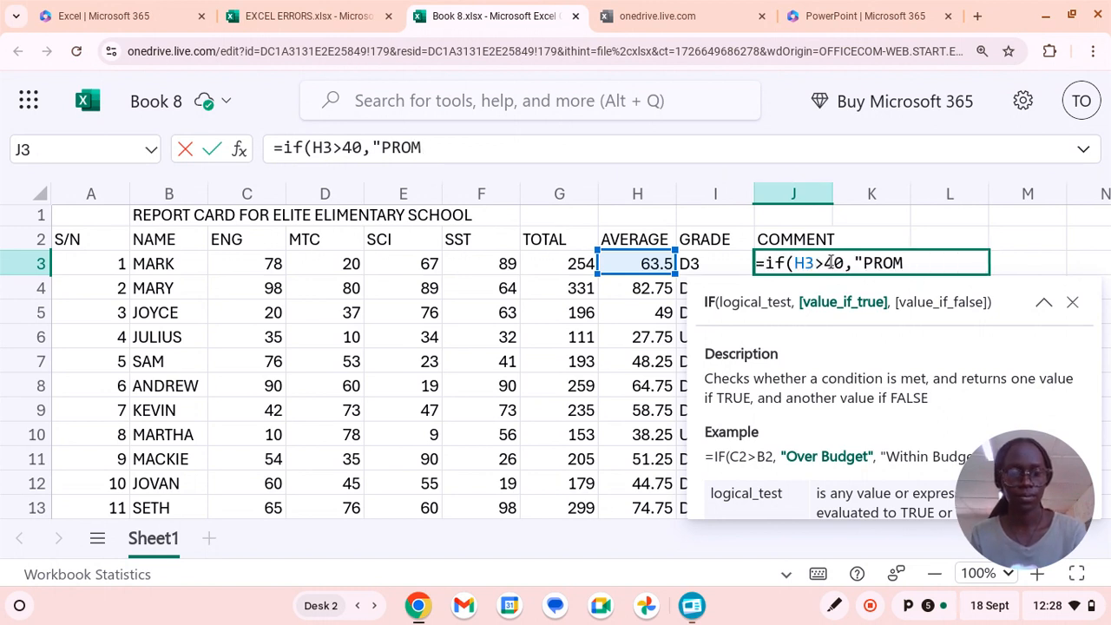
type("OT")
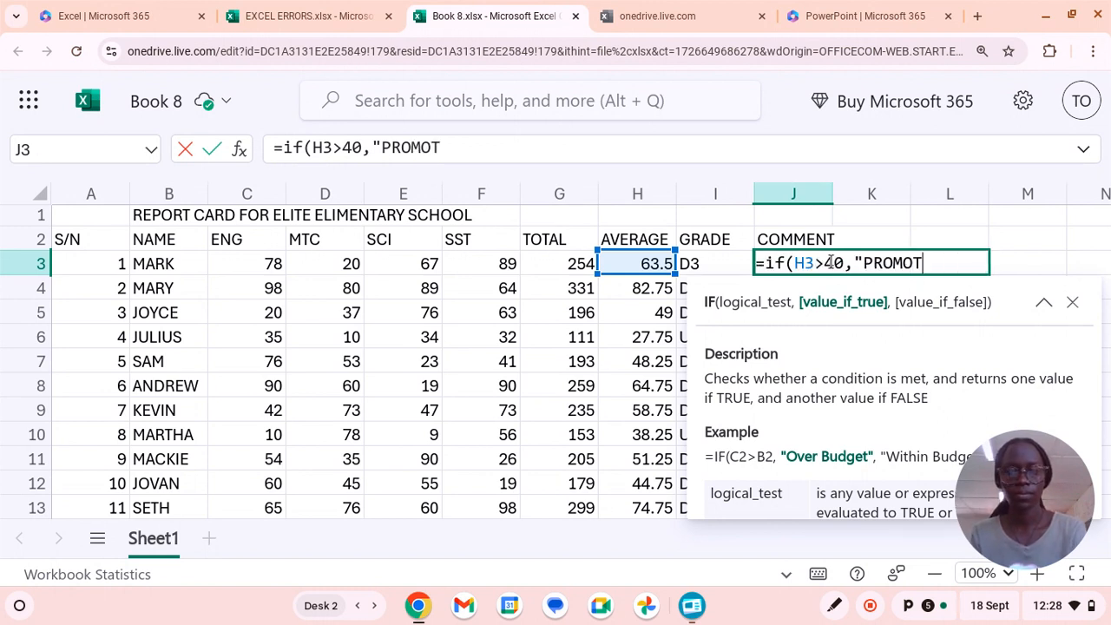
type("ED\"")
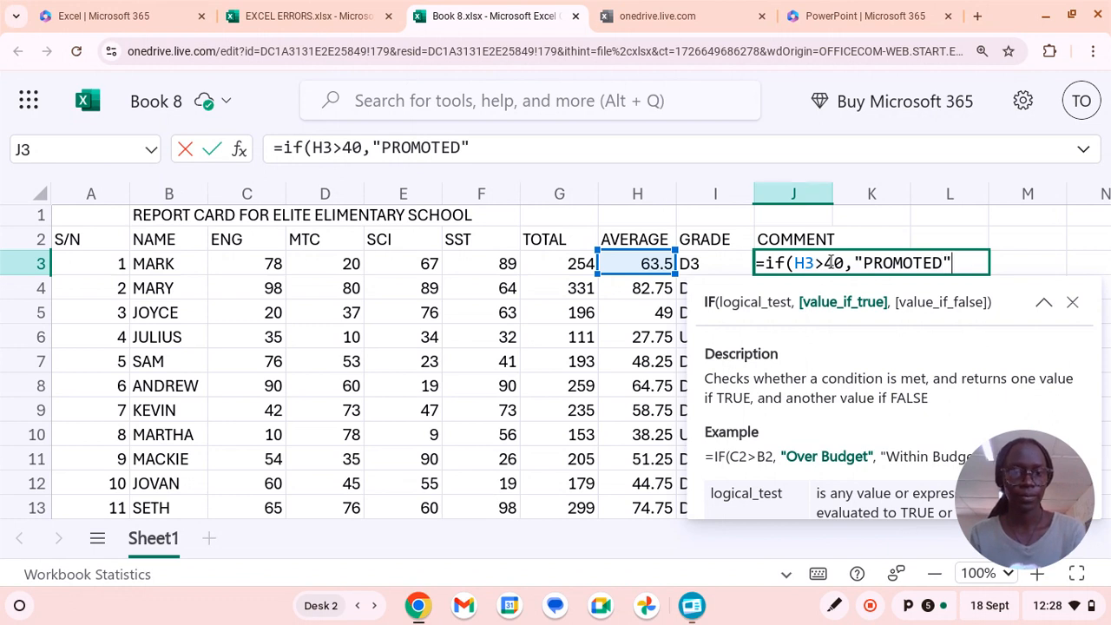
type(",")
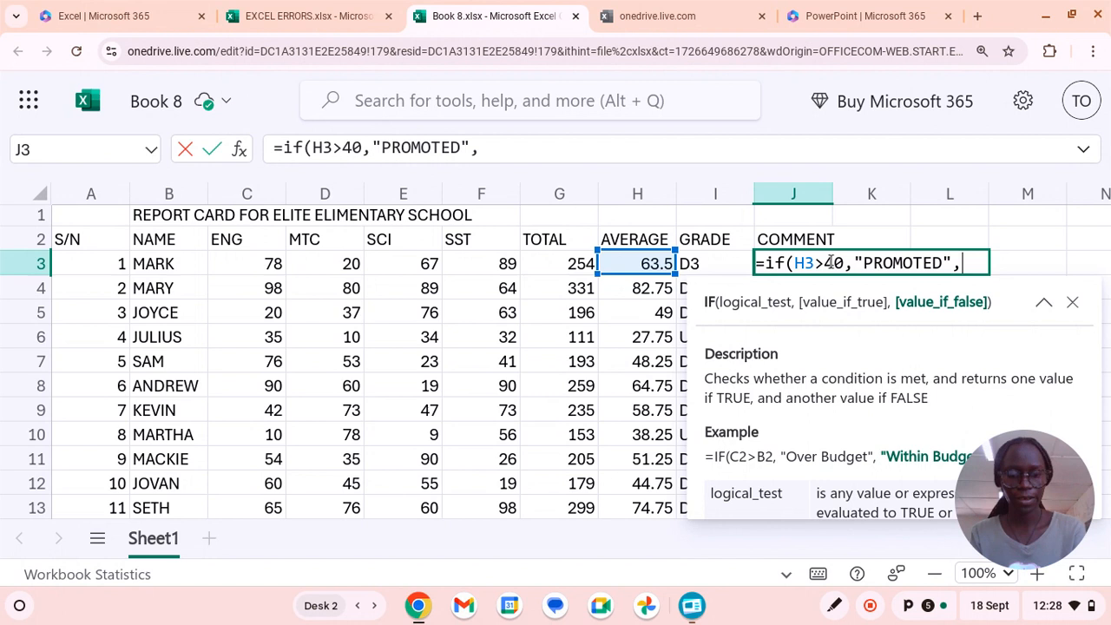
type("if")
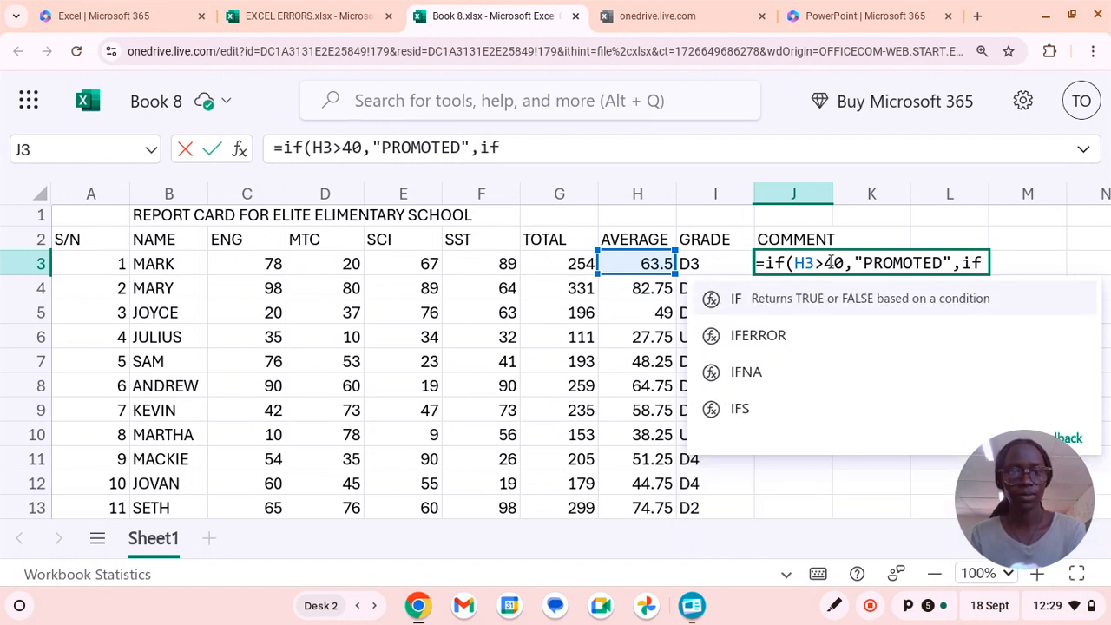
type("(")
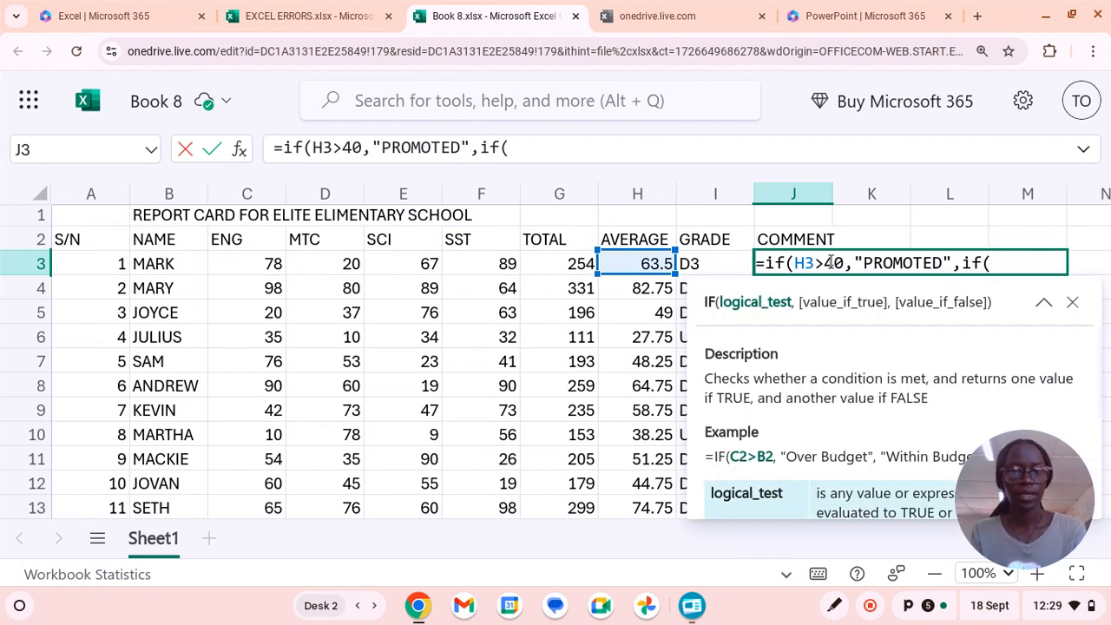
Open a nested IF on the average H3 in the J3 formula and change the first test to H3>=40.
left_click(653, 265)
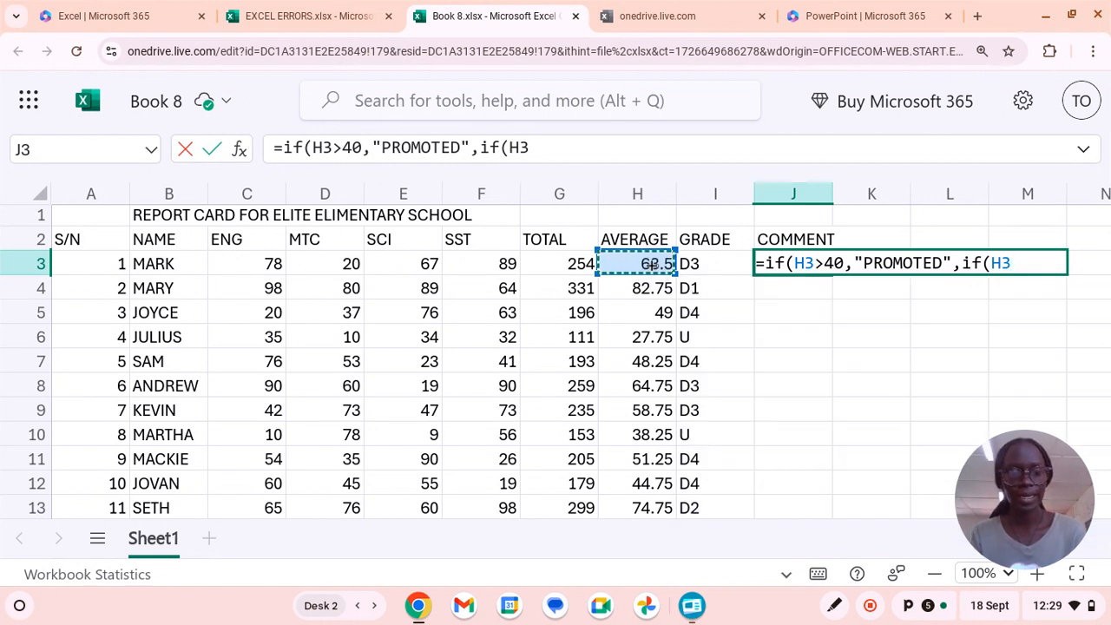
left_click(824, 263)
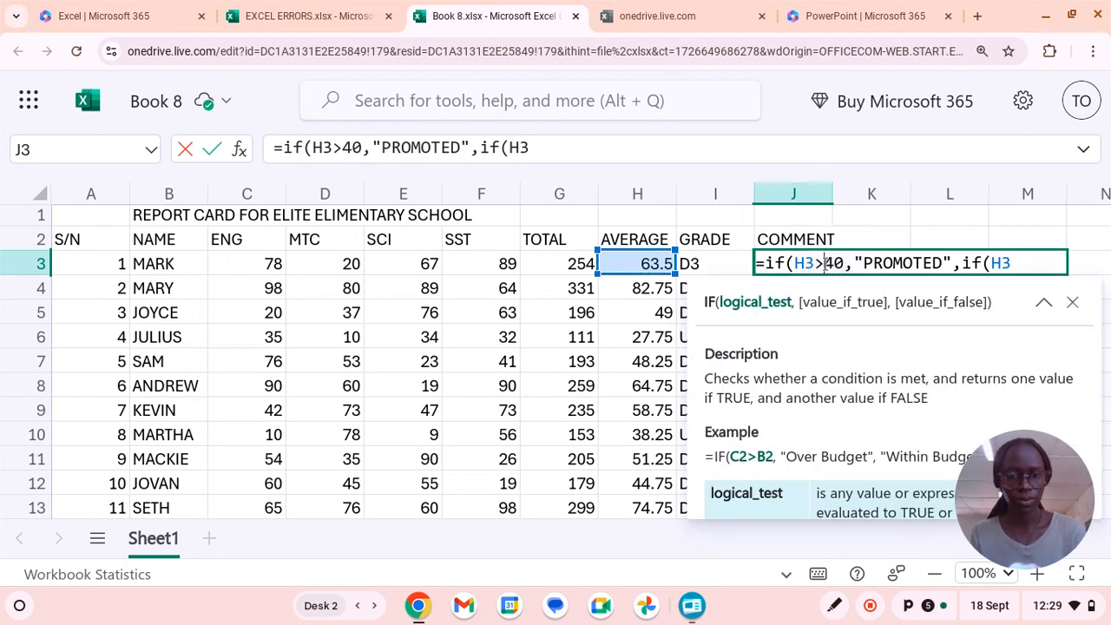
type("=")
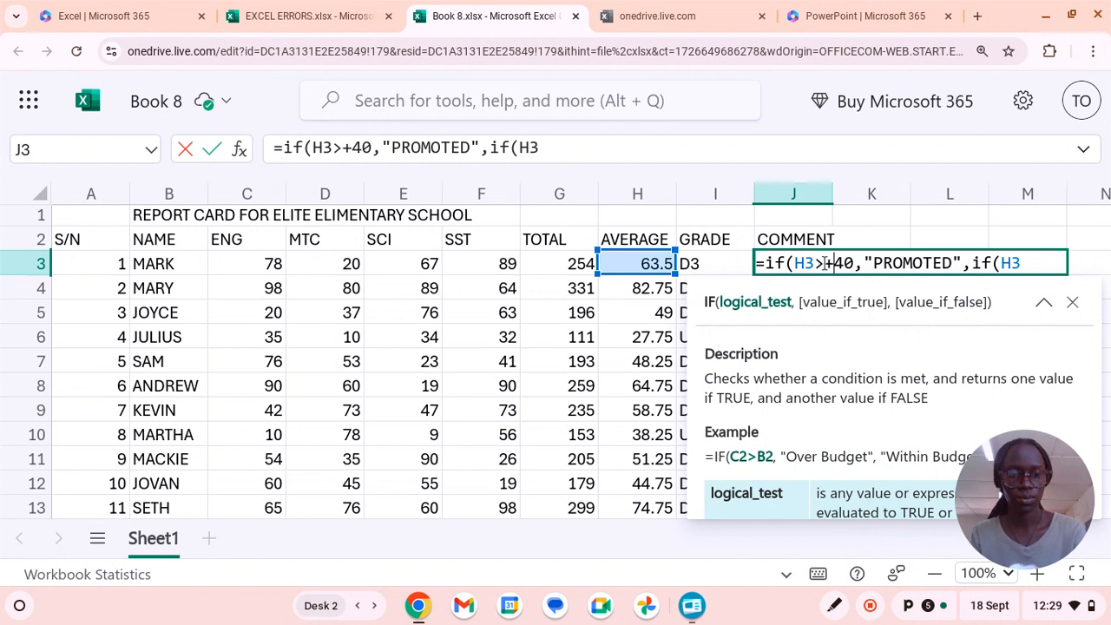
Complete the nested IF's logical test in the J3 formula as H3<40.
left_click(1026, 263)
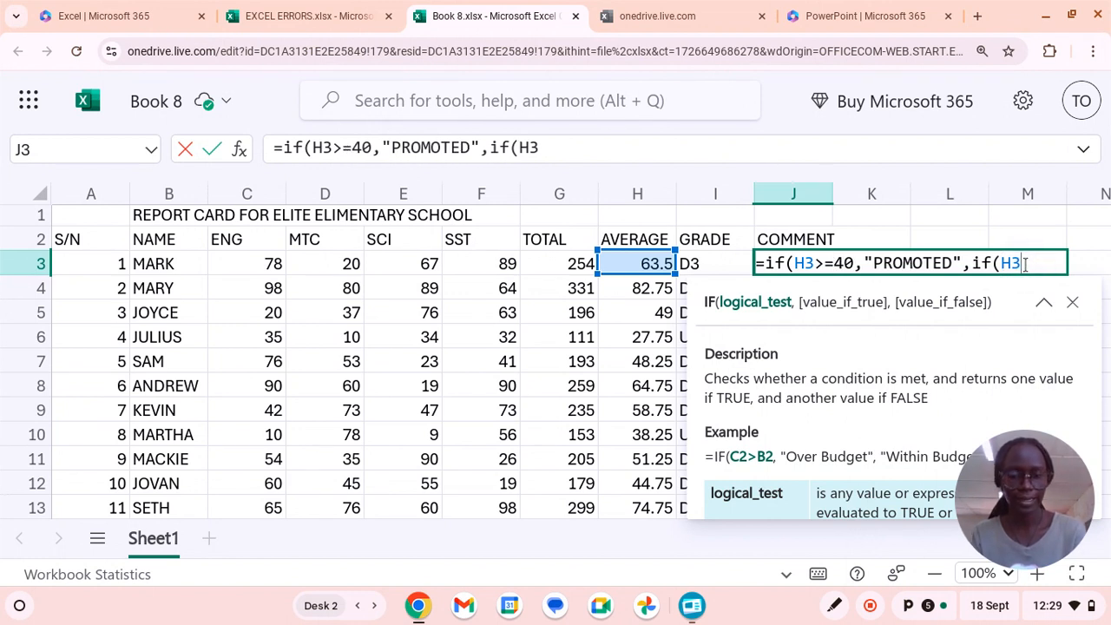
type("<40")
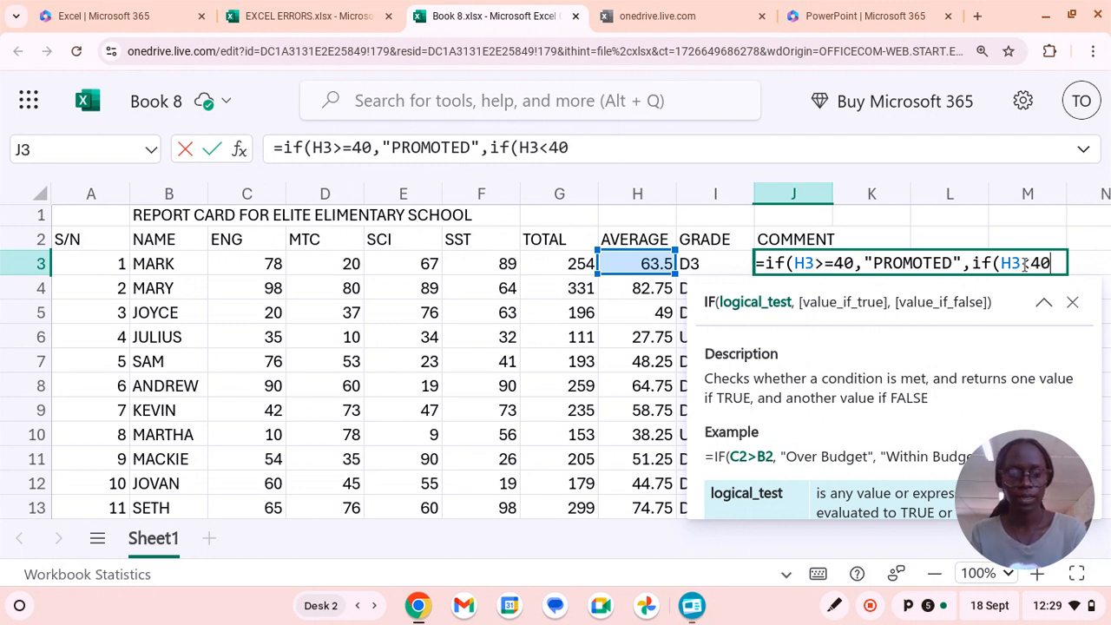
type(",\"")
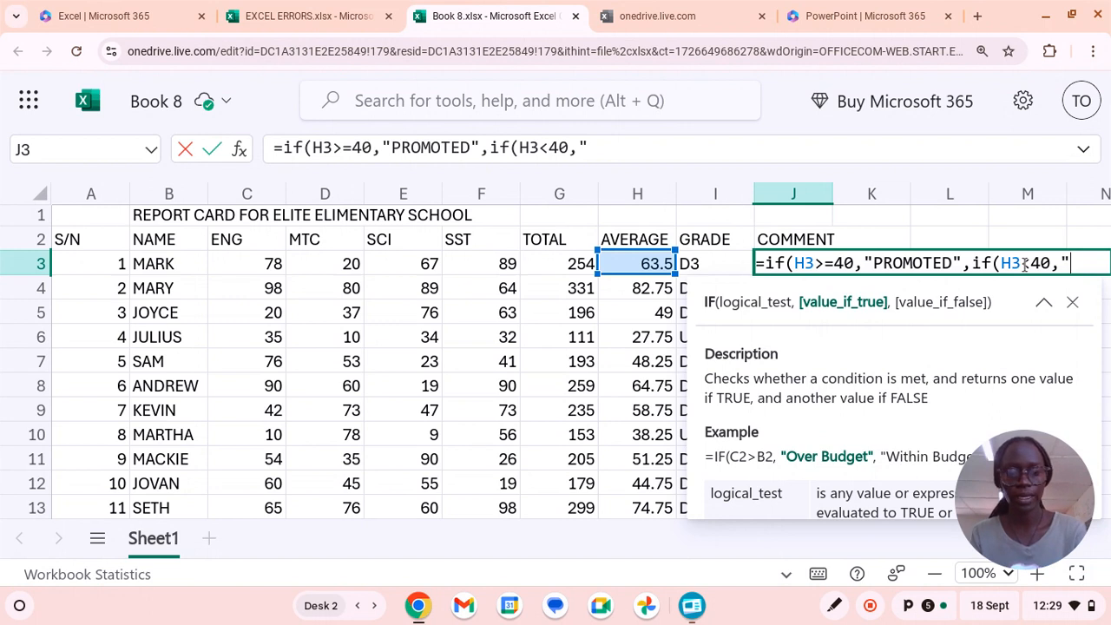
type("AD")
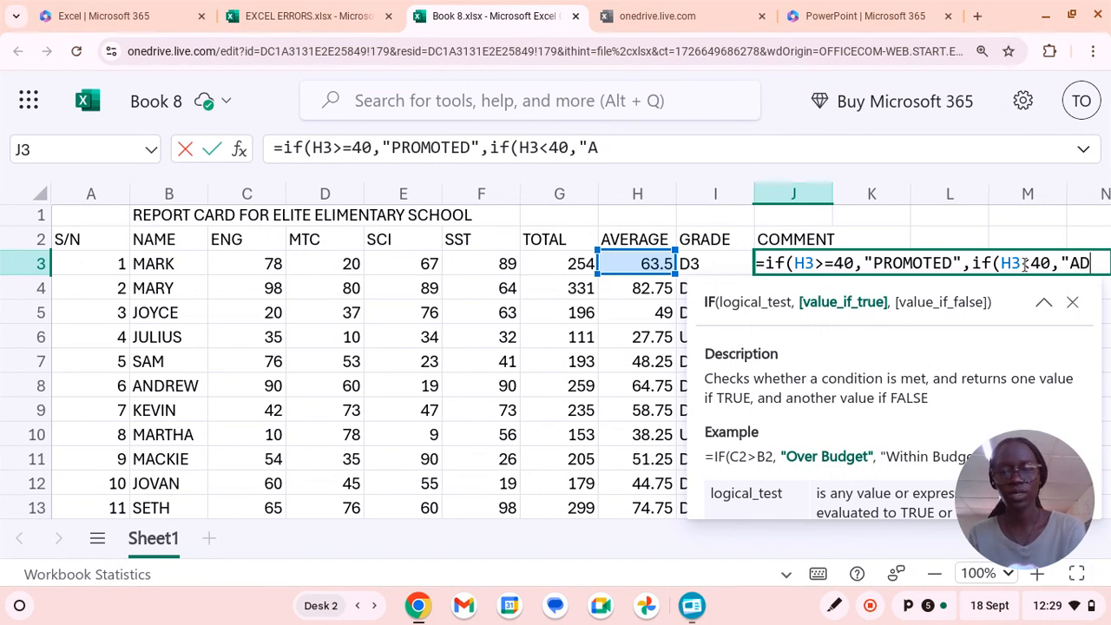
type("VISED")
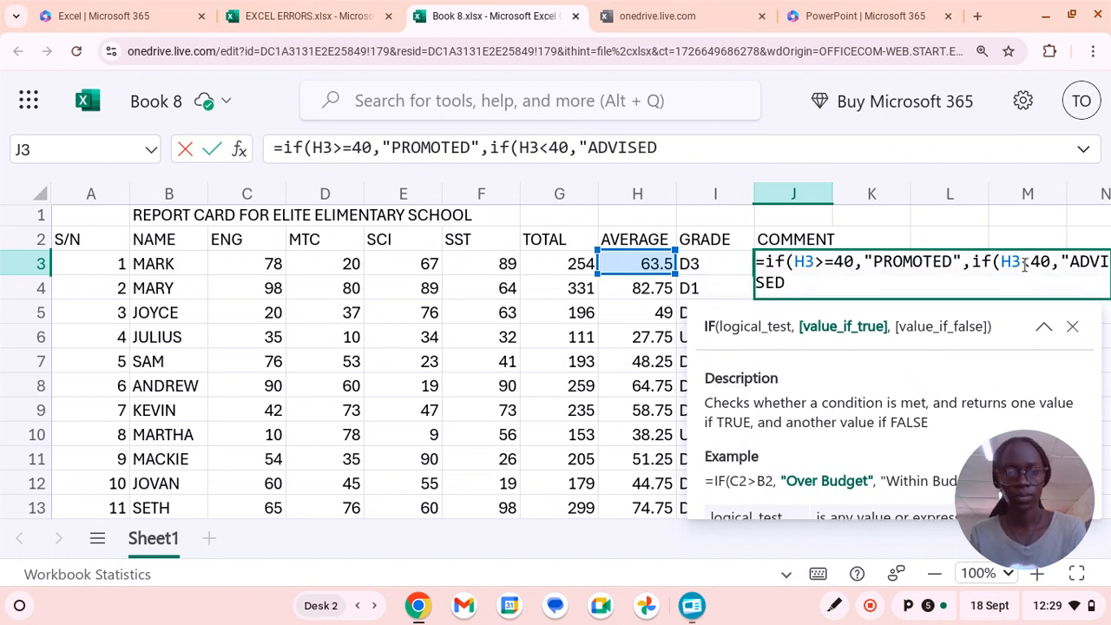
Have the nested IF in the J3 comment formula return "ADVISED TO REPEAT" when its test is true.
type("J3")
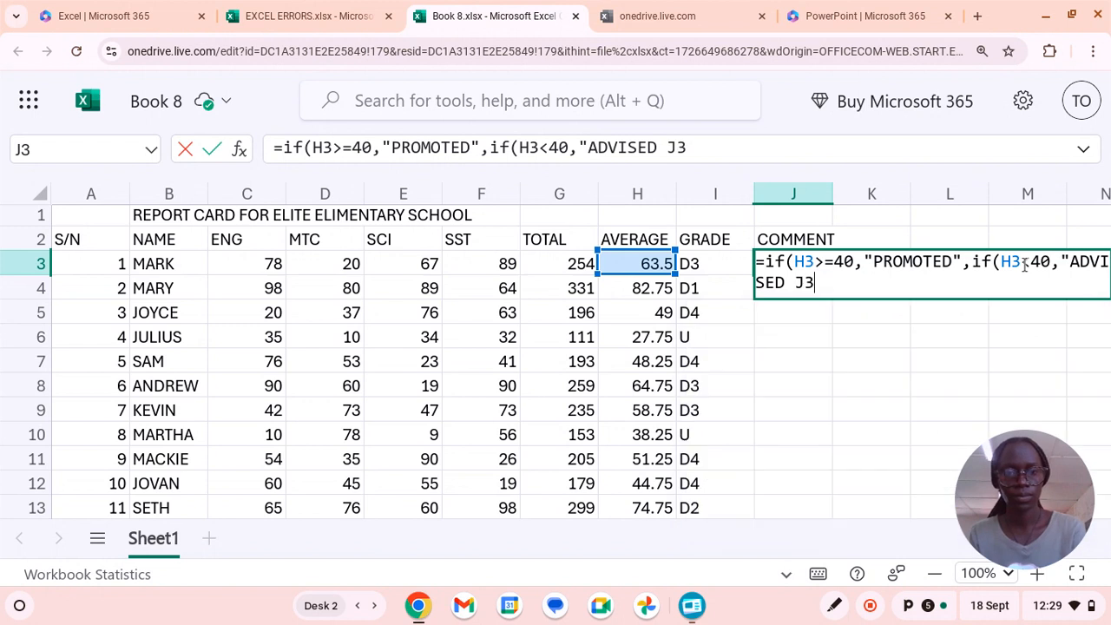
key("BackSpace")
key("BackSpace")
key("BackSpace")
key("BackSpace")
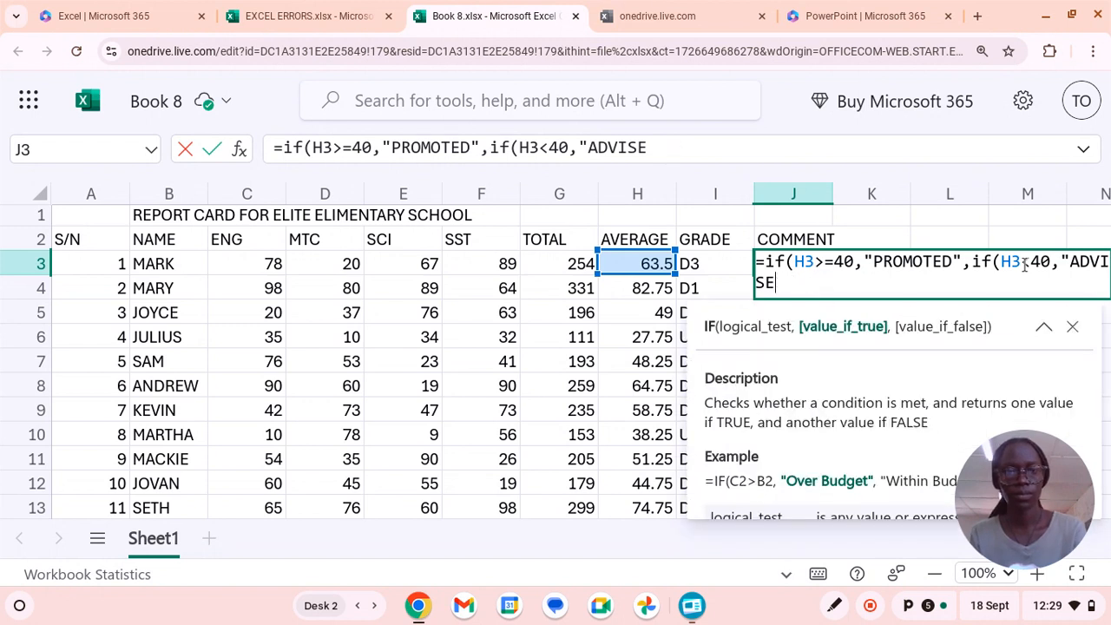
type("D")
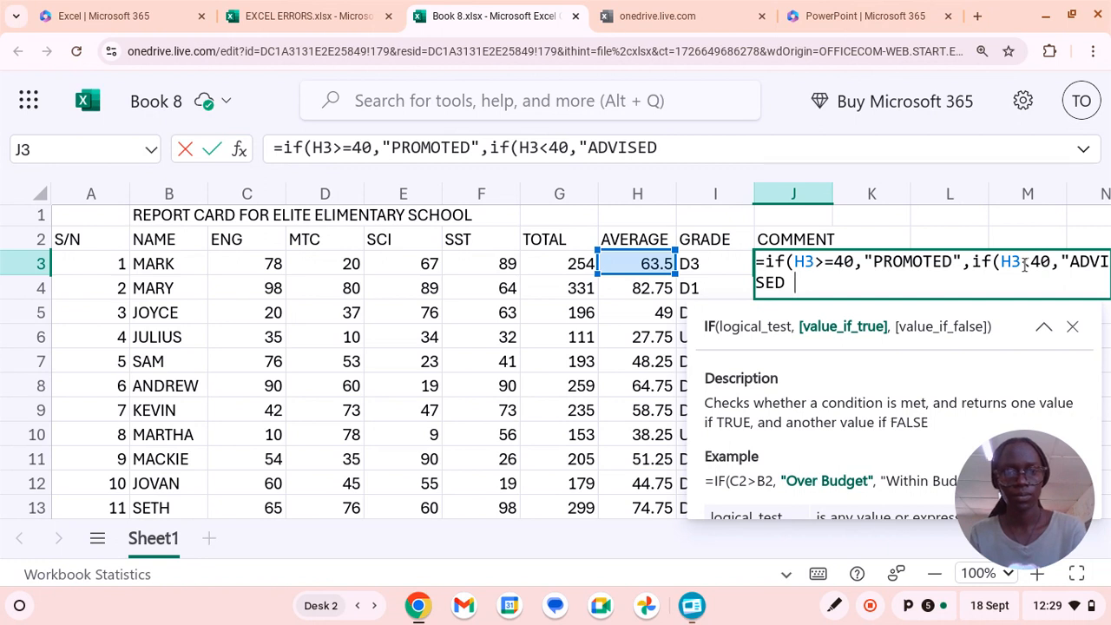
type(" TO ")
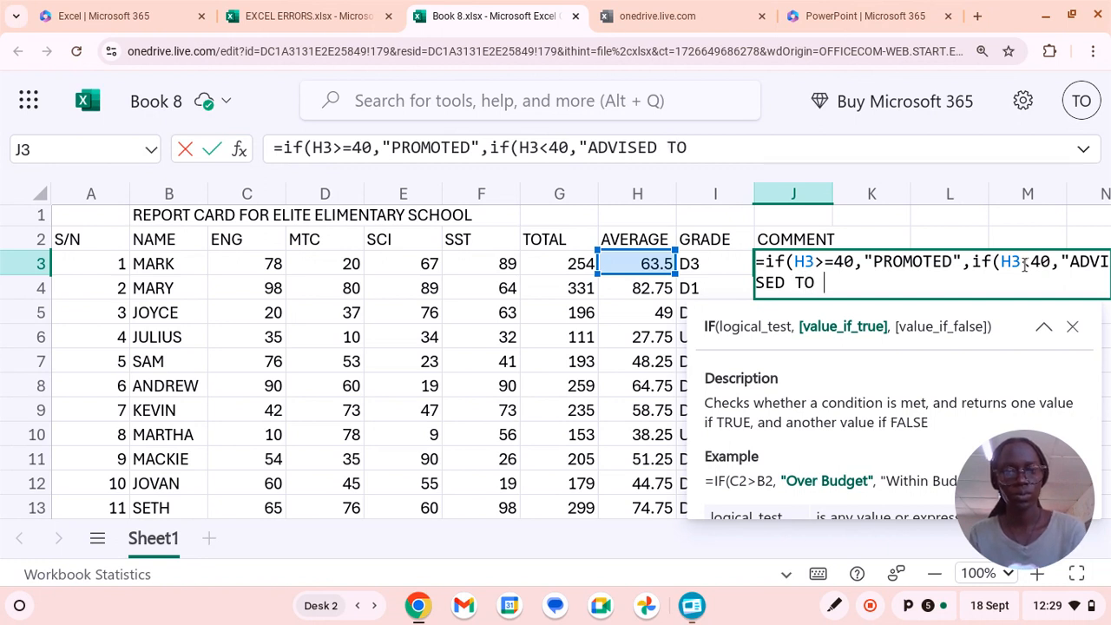
type("RE")
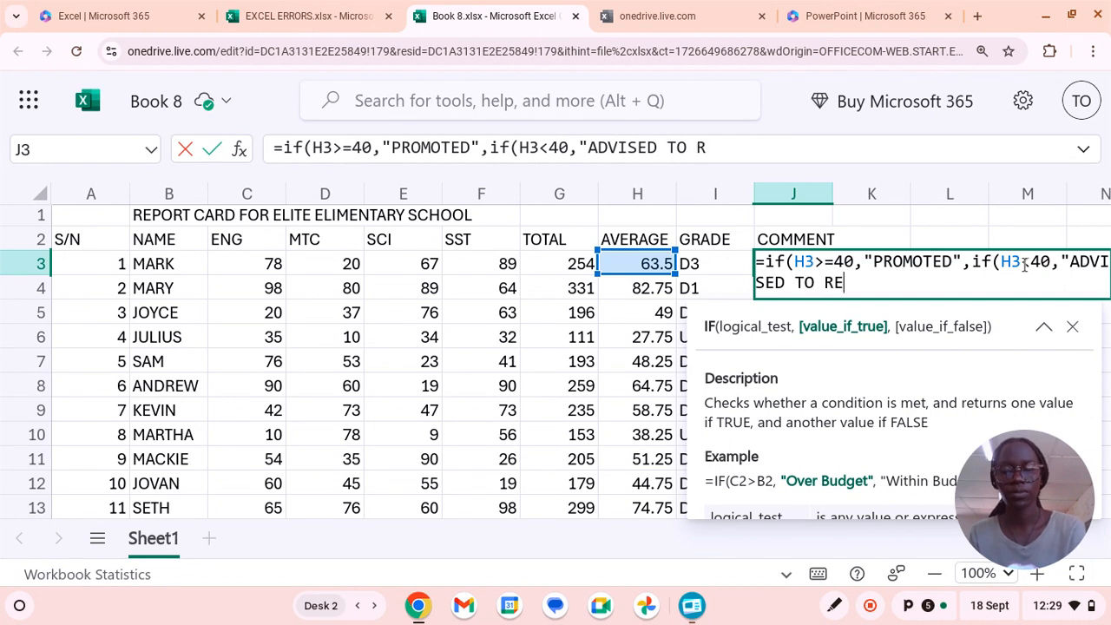
type("PE")
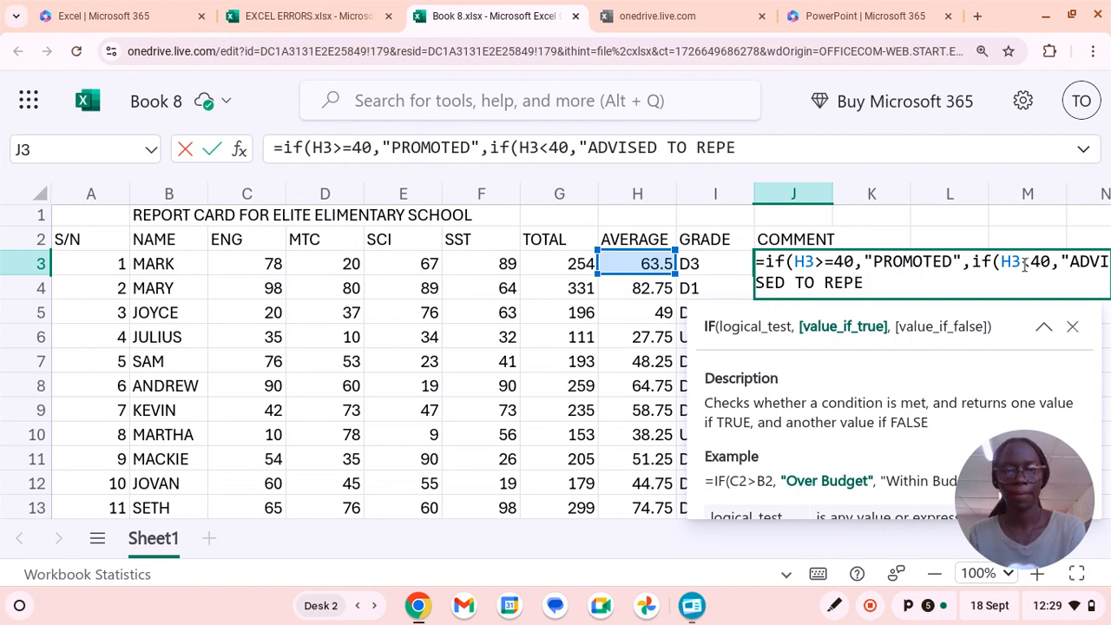
type("A")
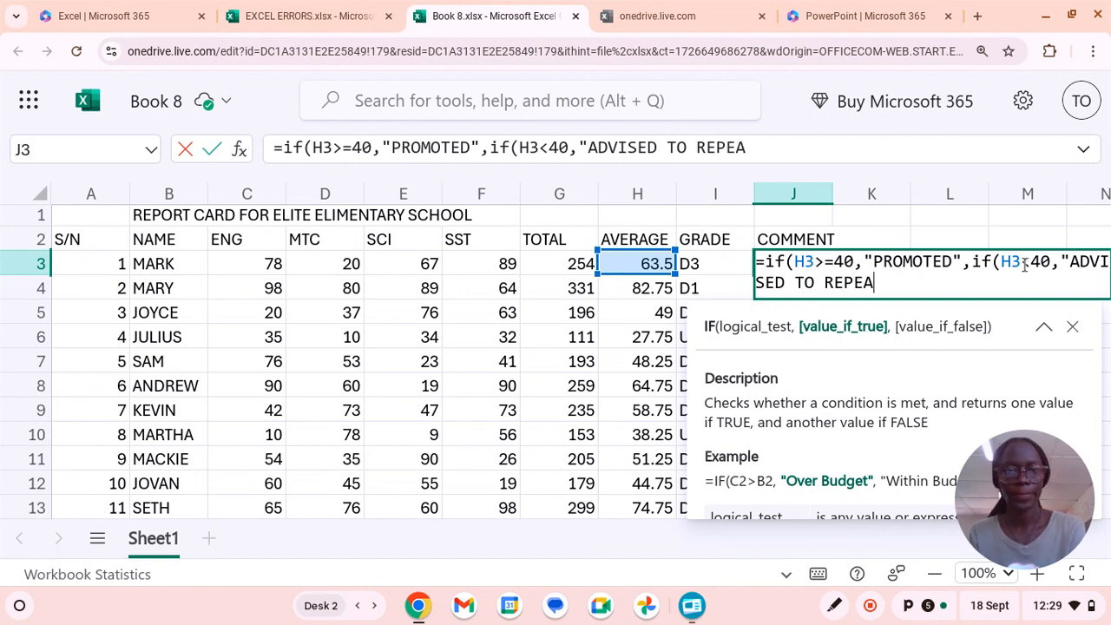
type("T\"")
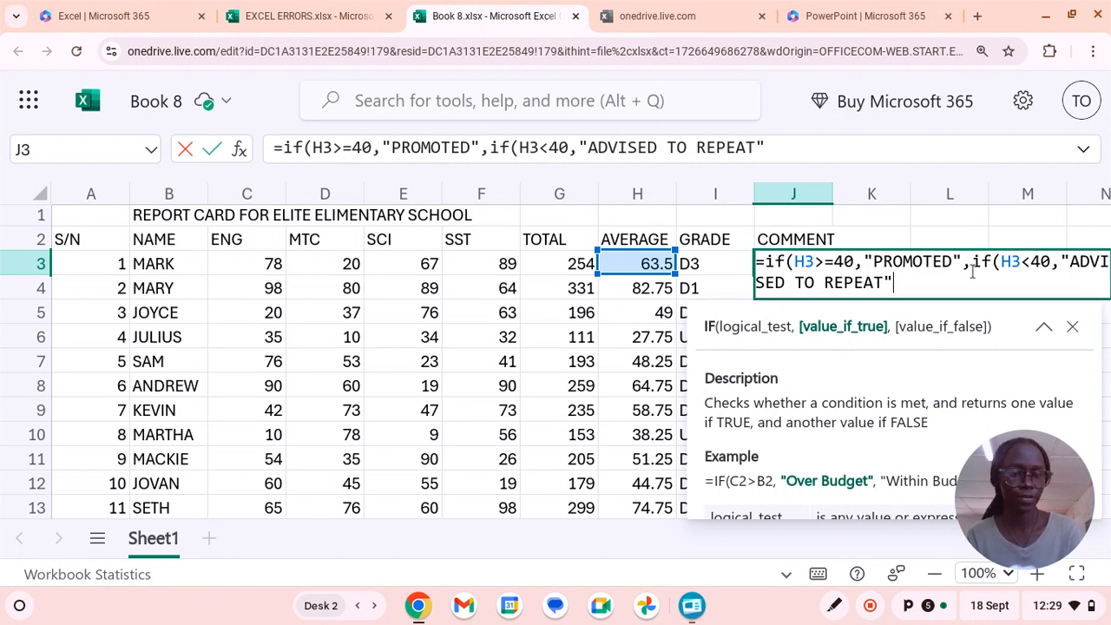
Close both IFs in the J3 comment formula, enter it, and fill it down to J13.
type("))")
key("Return")
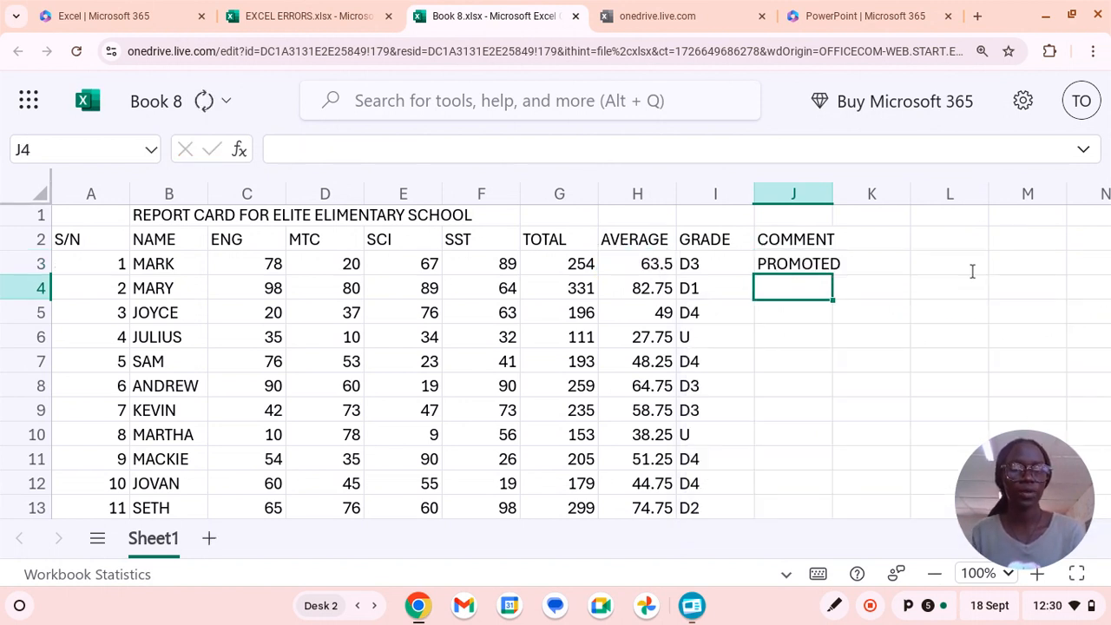
left_click(811, 261)
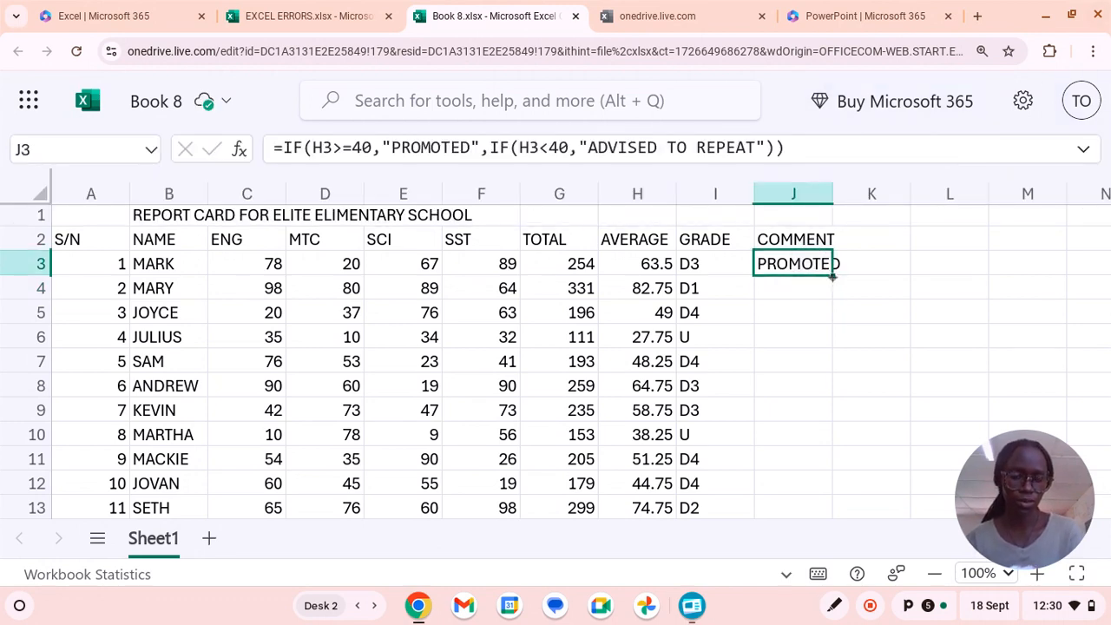
left_click_drag(832, 276, 805, 509)
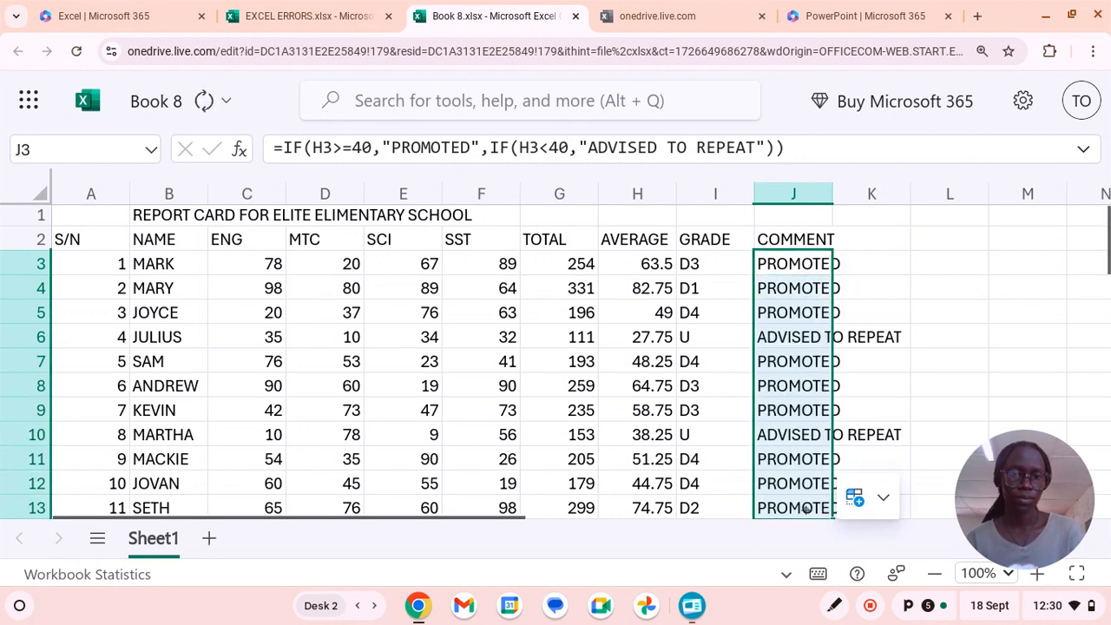
left_click(937, 375)
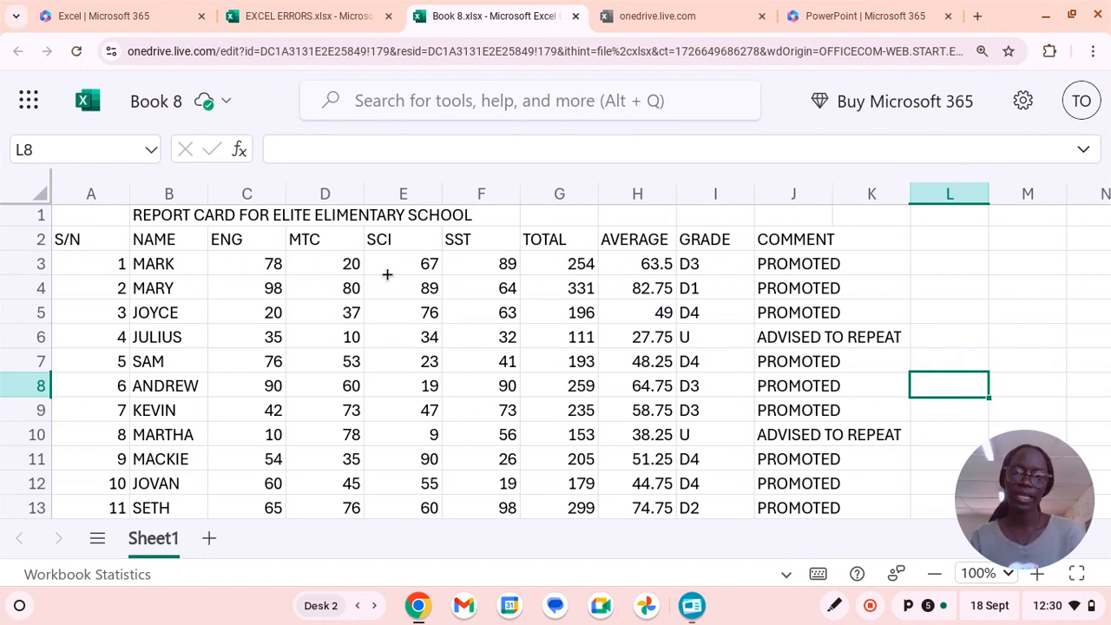
mouse_move(5, 105)
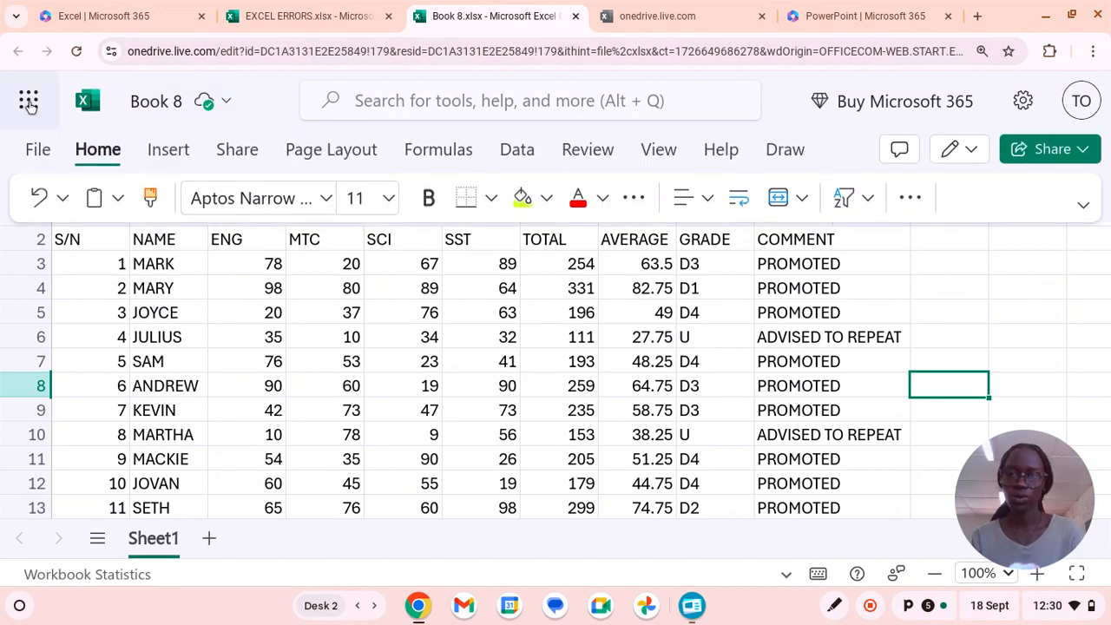
left_click(28, 101)
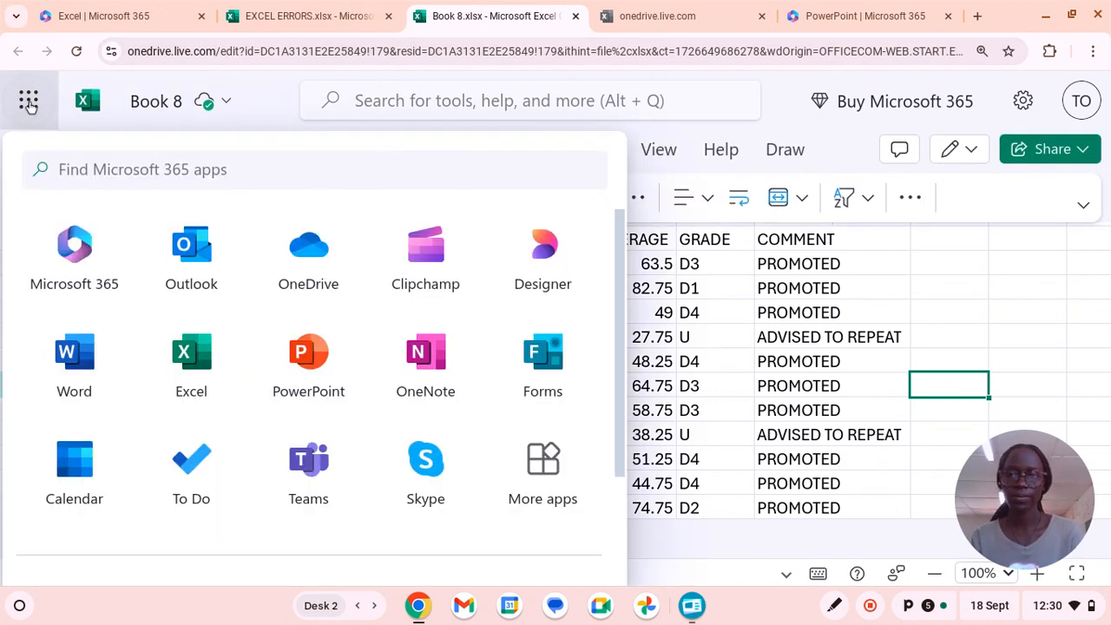
left_click(846, 336)
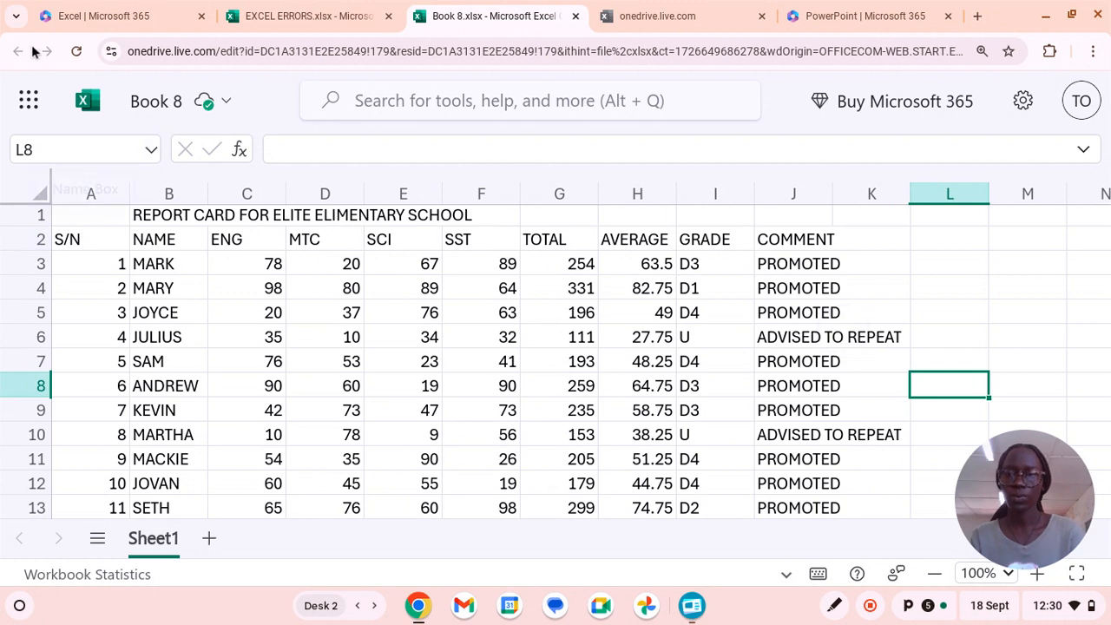
mouse_move(31, 108)
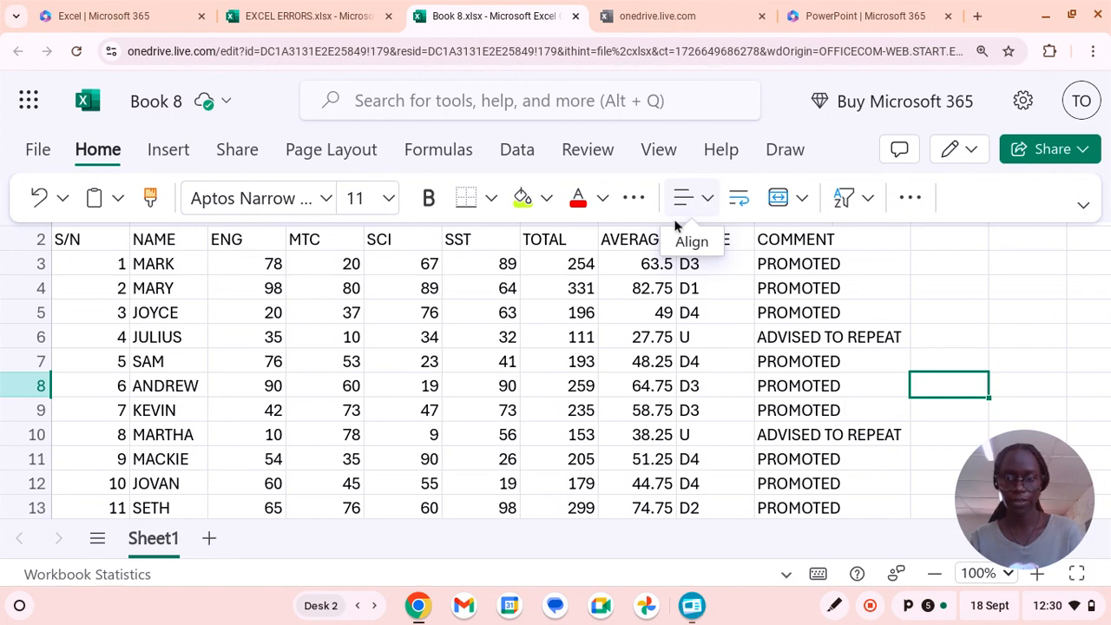
left_click(228, 250)
left_click_drag(229, 250, 694, 385)
key("Escape")
left_click(573, 340)
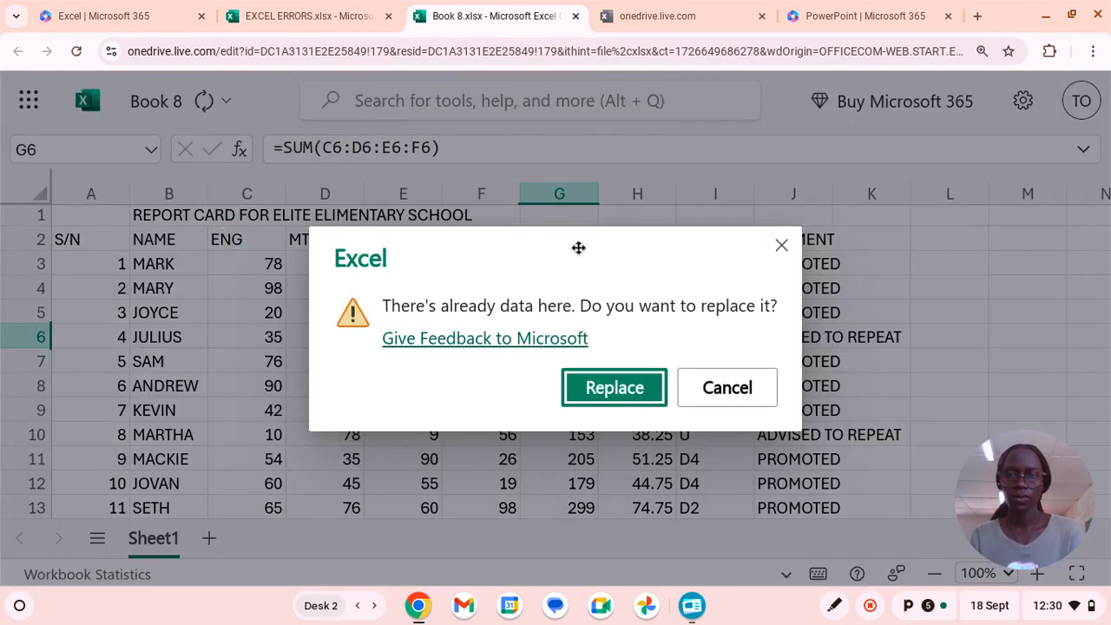
left_click(781, 244)
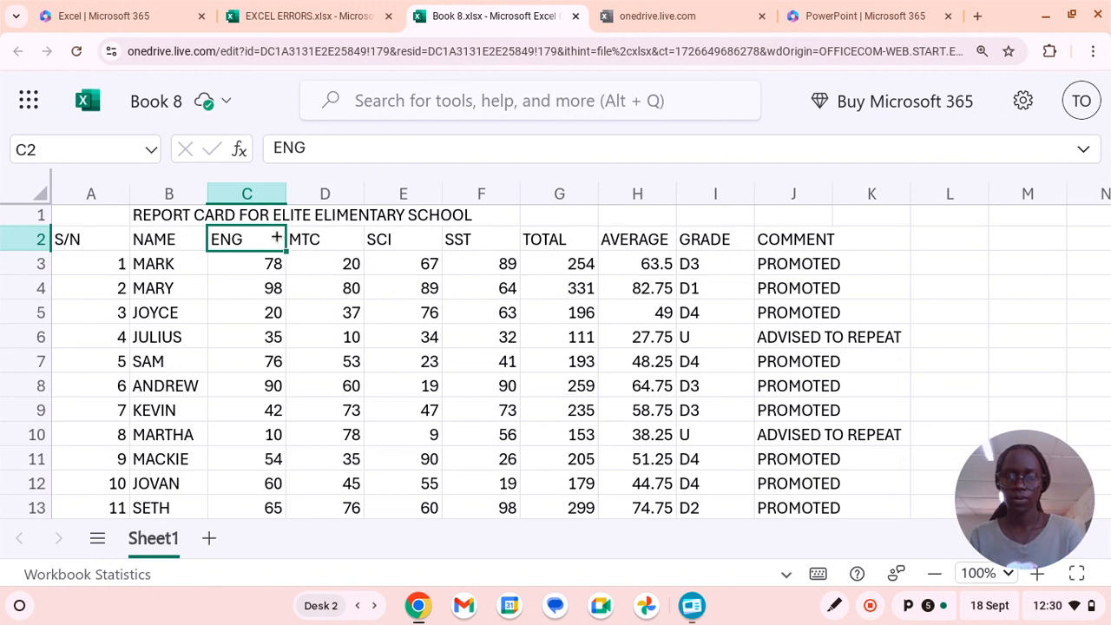
Centre the contents of C2:K13 horizontally, from the ENG header through the pupils' comments.
left_click_drag(276, 237, 883, 509)
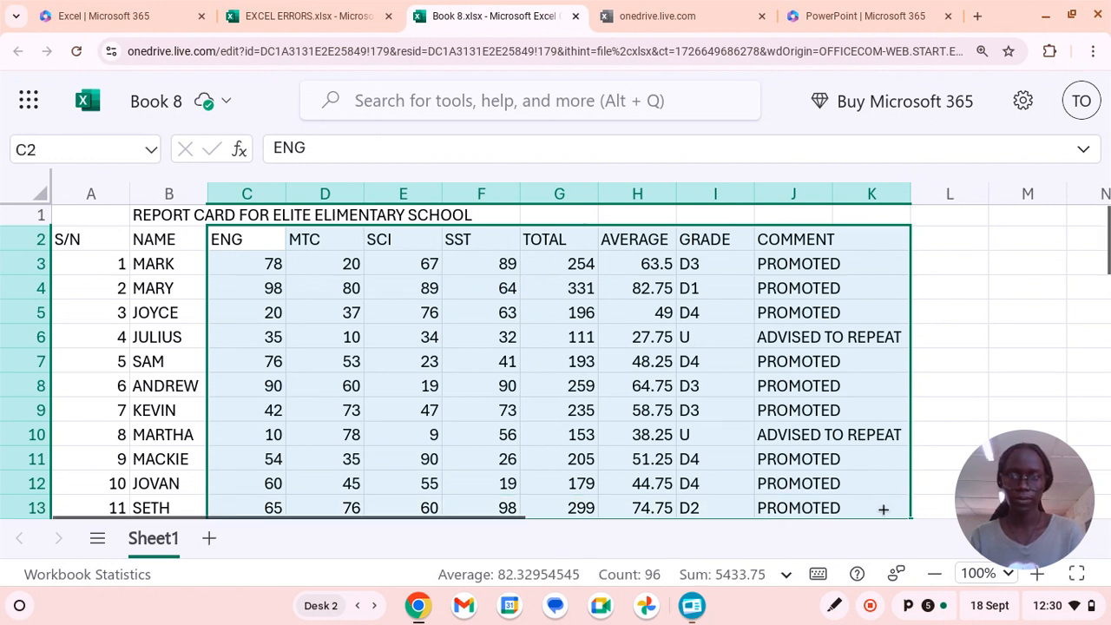
mouse_move(131, 82)
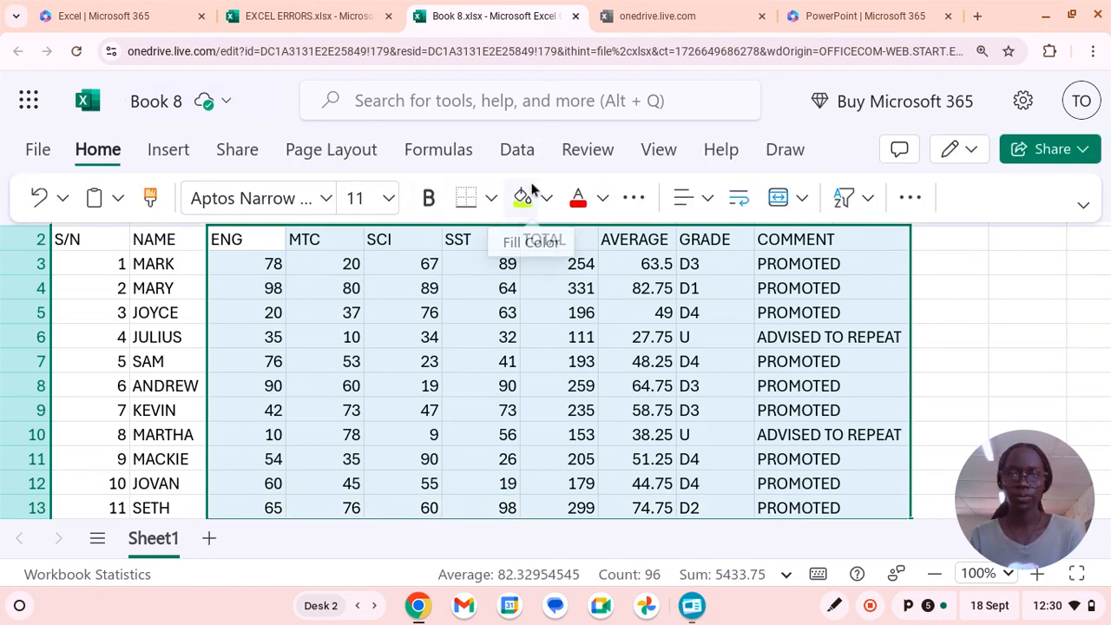
left_click(707, 200)
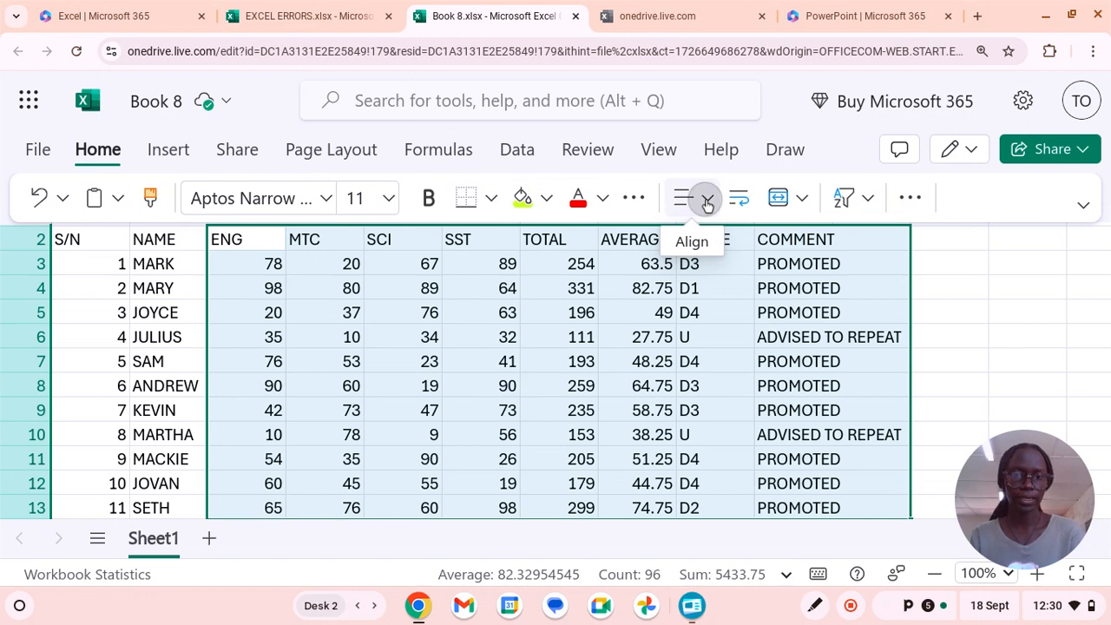
left_click(756, 299)
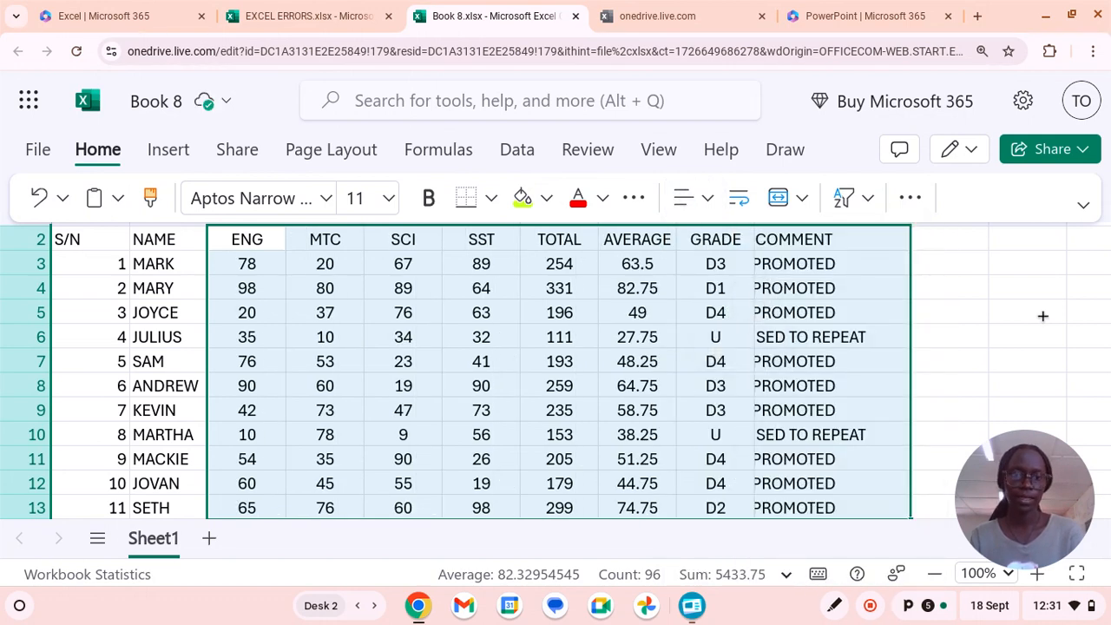
left_click(999, 337)
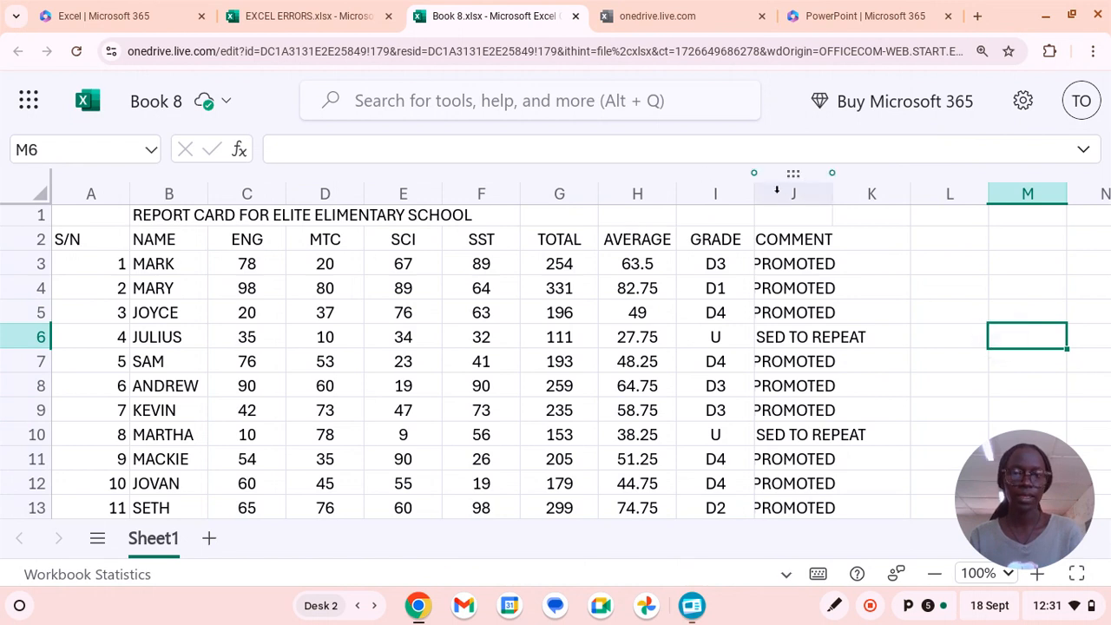
Widen the GRADE column slightly and the COMMENT column until "ADVISED TO REPEAT" fits inside its cells.
left_click_drag(754, 198, 766, 198)
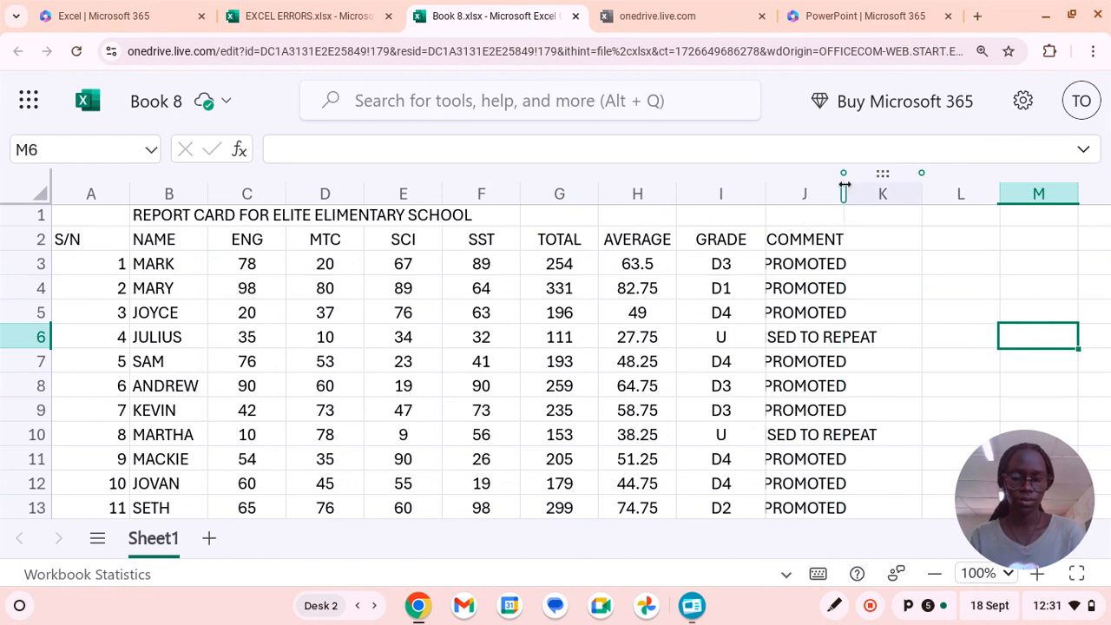
left_click_drag(843, 185, 903, 185)
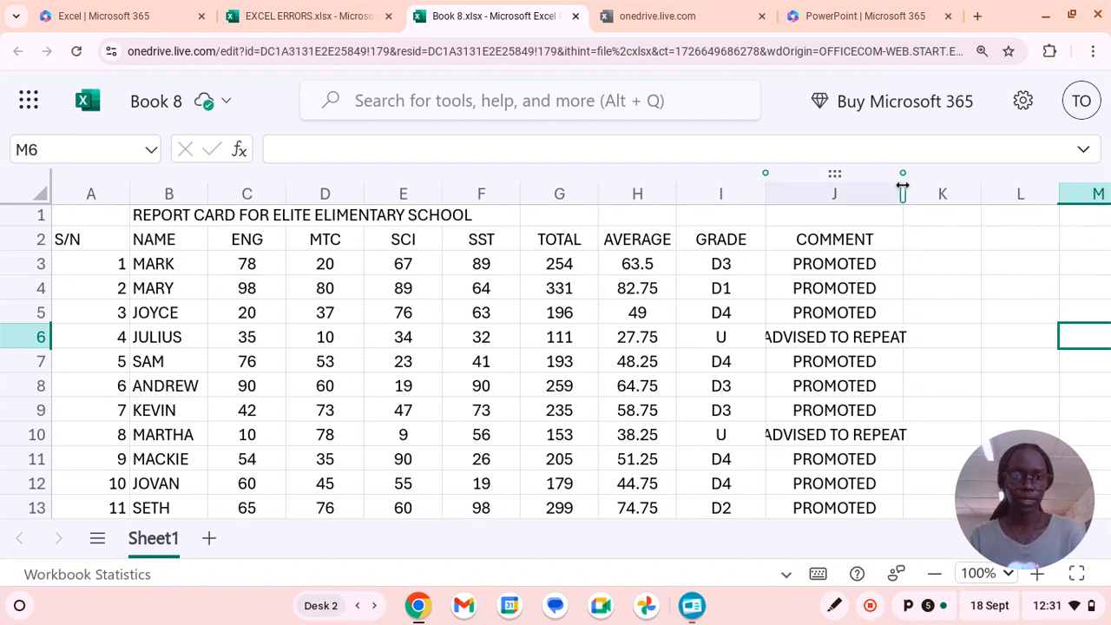
left_click_drag(903, 186, 925, 190)
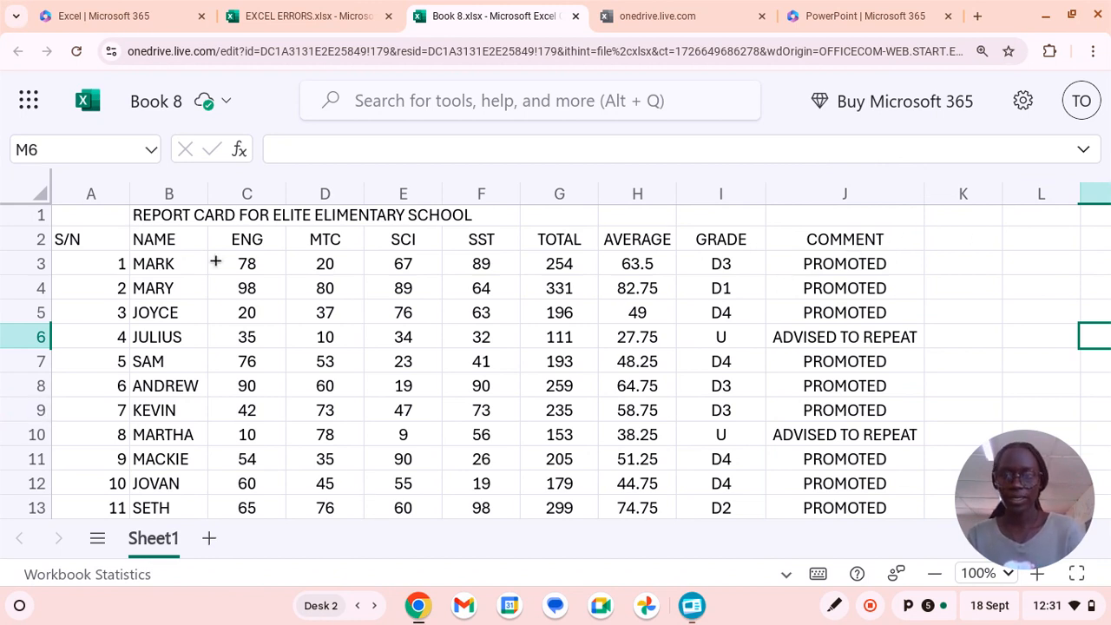
Centre the whole S/N column A horizontally.
left_click(91, 193)
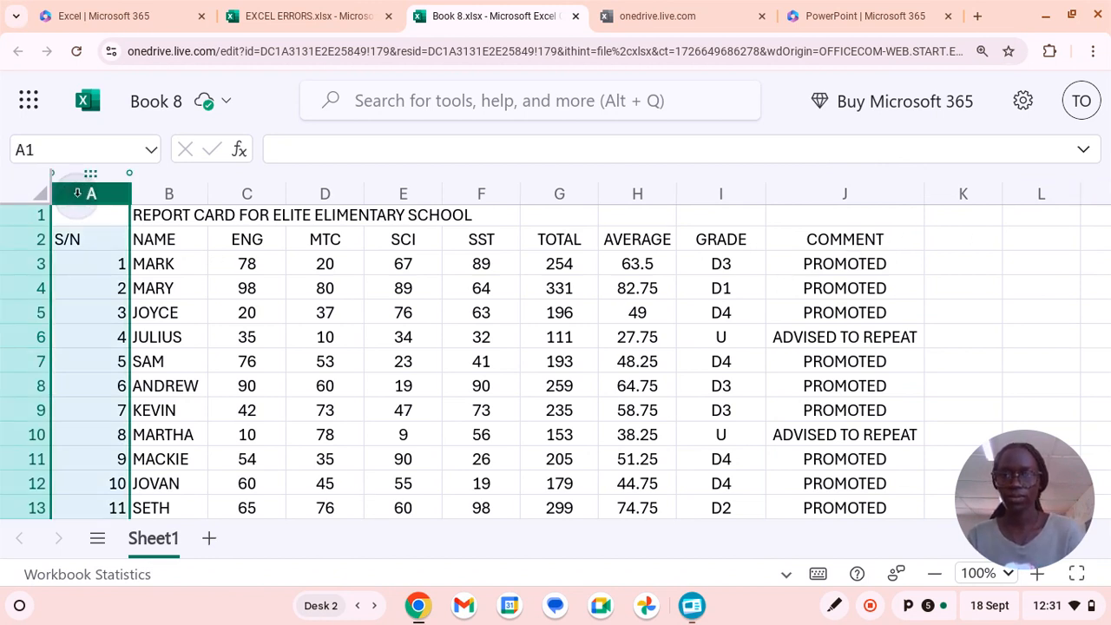
left_click(121, 97)
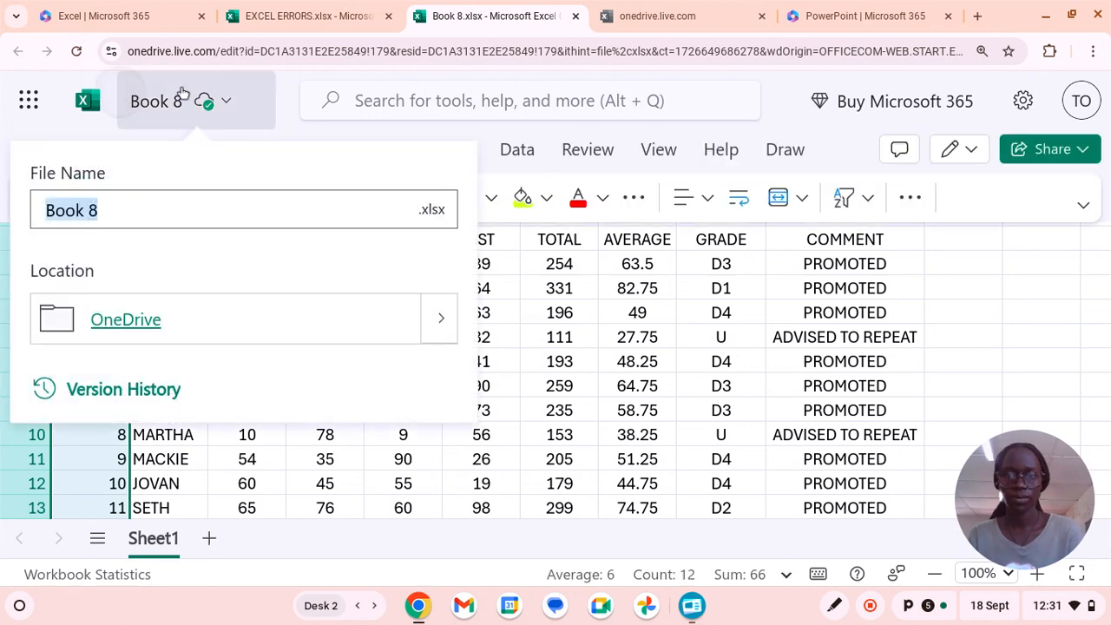
left_click(289, 119)
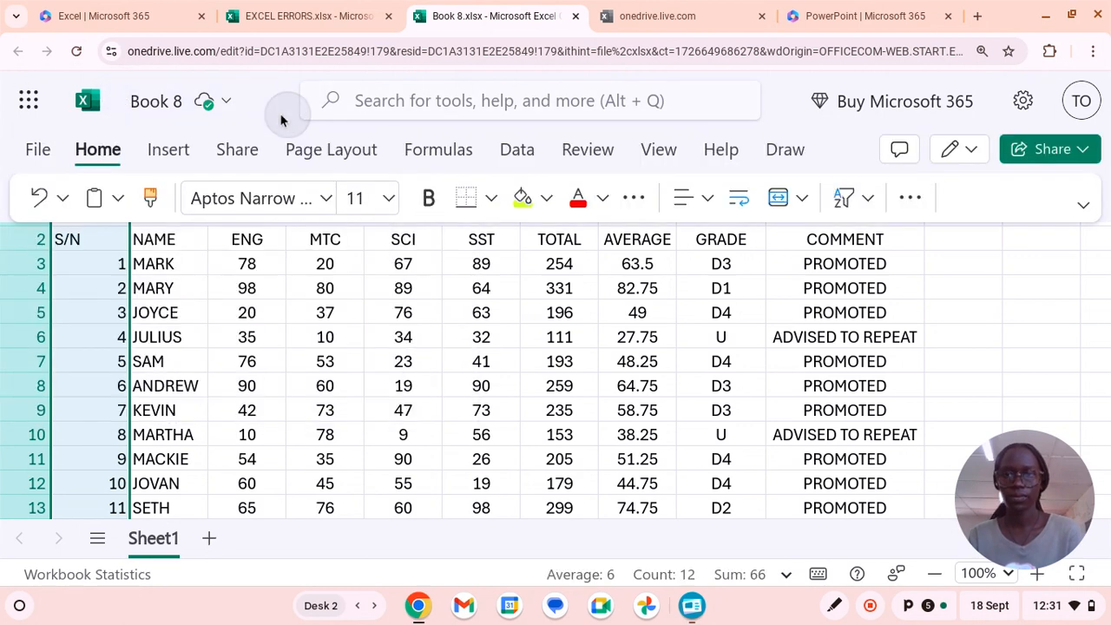
left_click(706, 200)
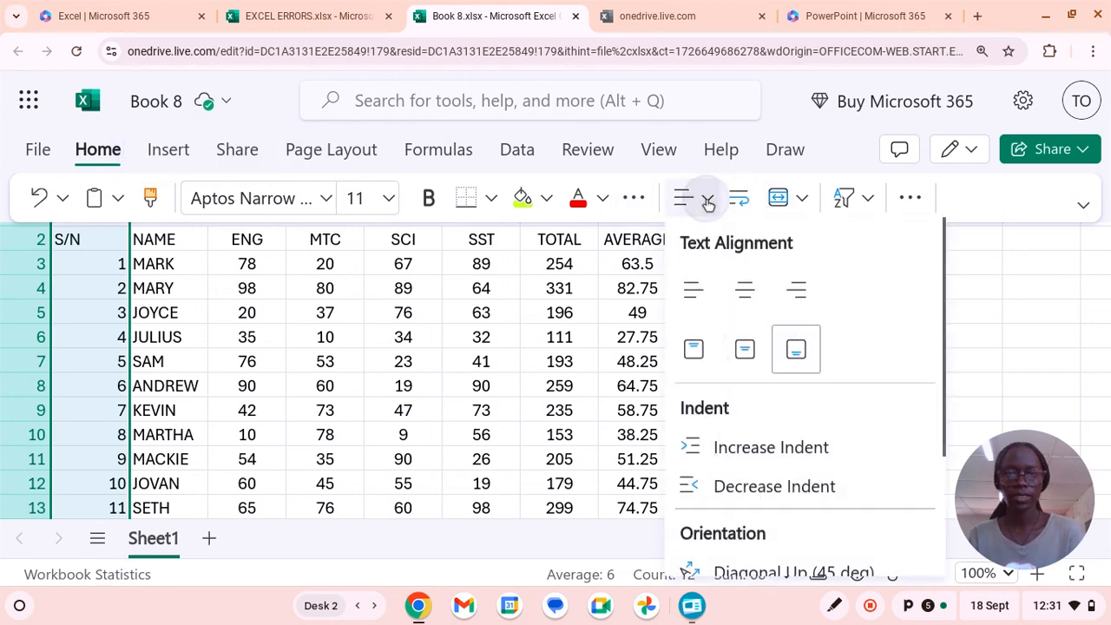
left_click(739, 286)
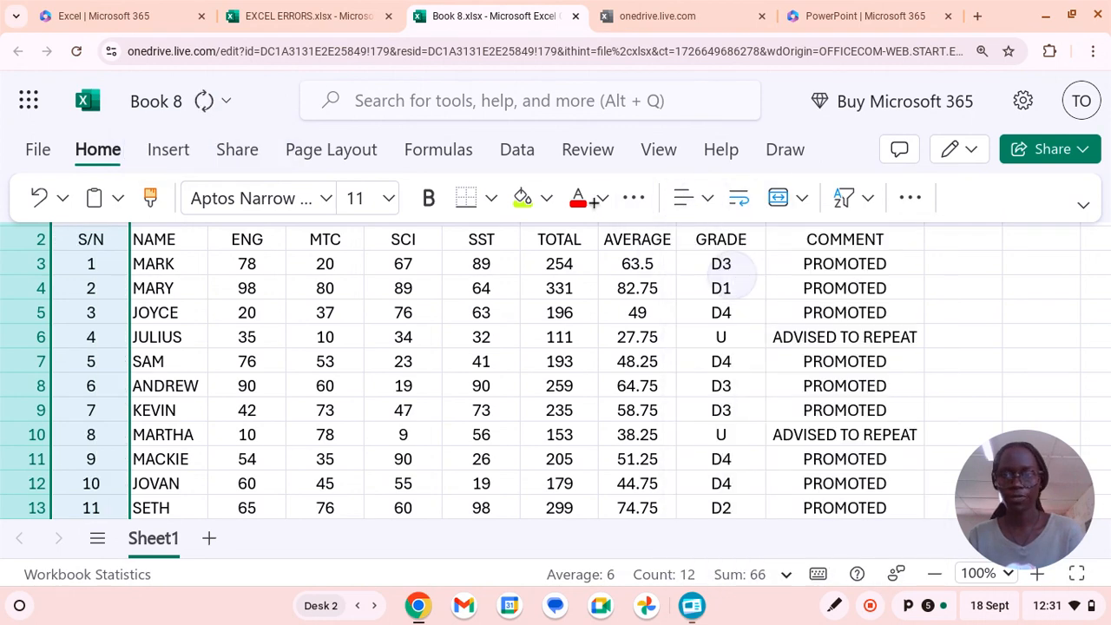
left_click(252, 120)
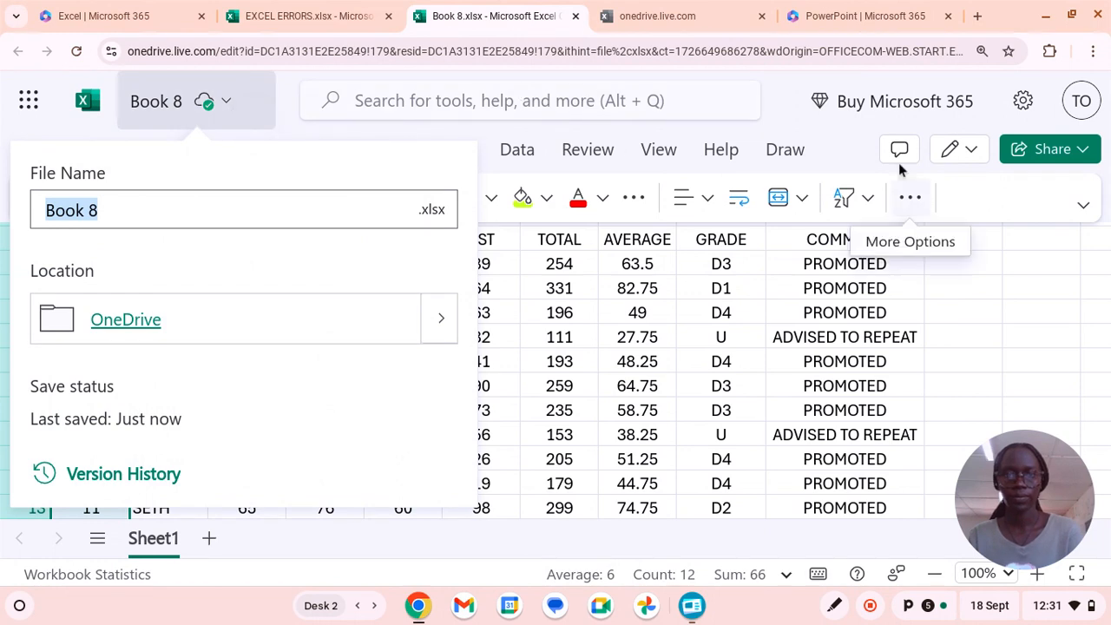
left_click(986, 333)
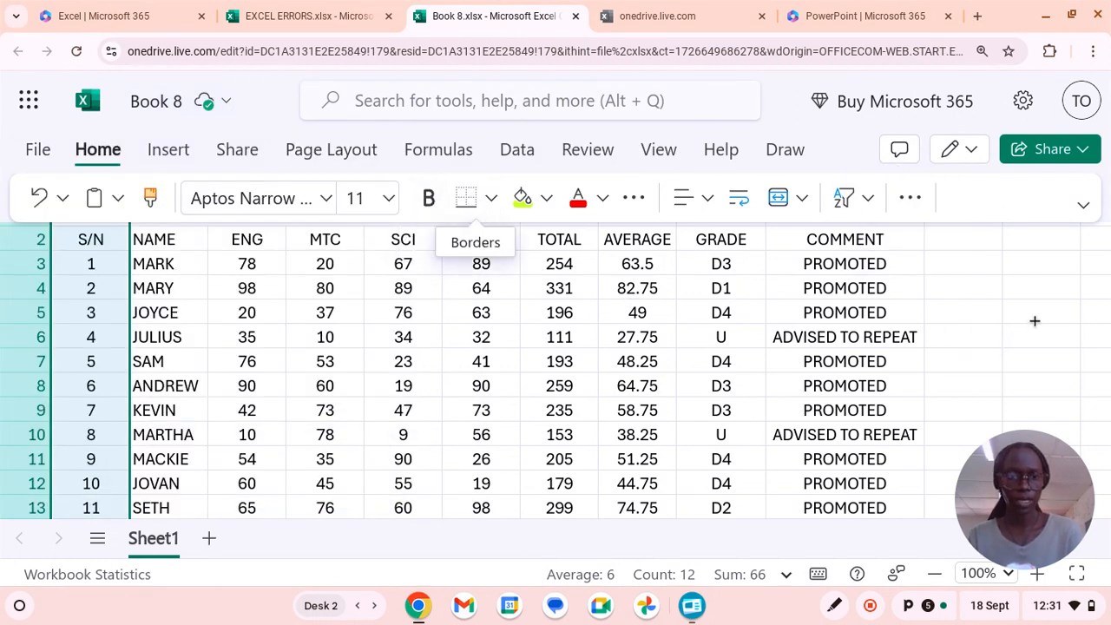
left_click(975, 308)
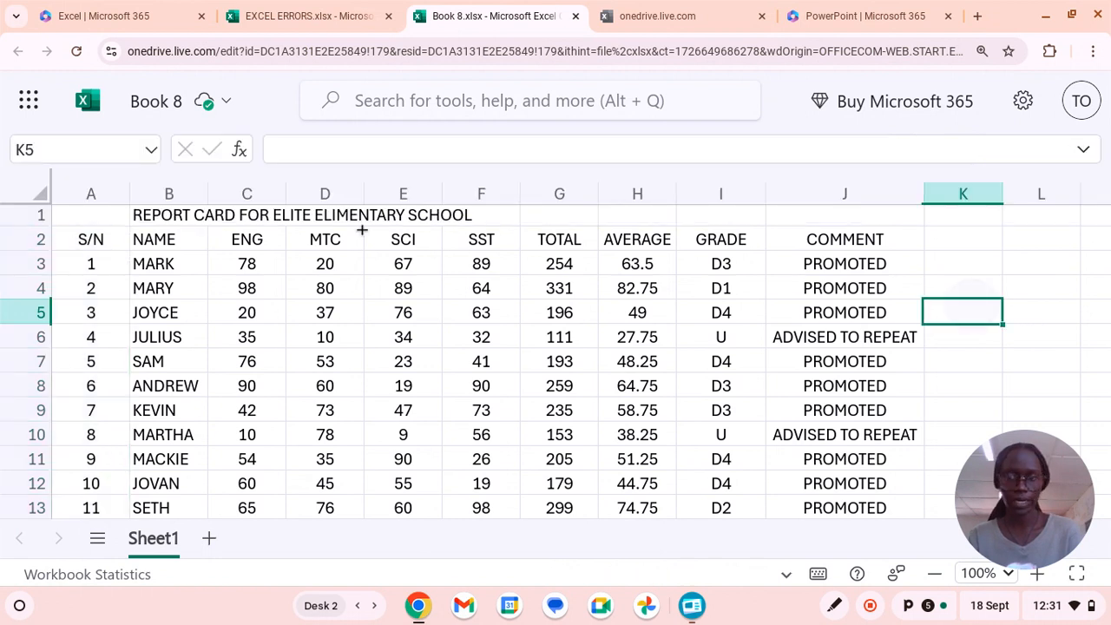
Apply All Borders to the report card table from A2 to J13.
left_click(41, 239)
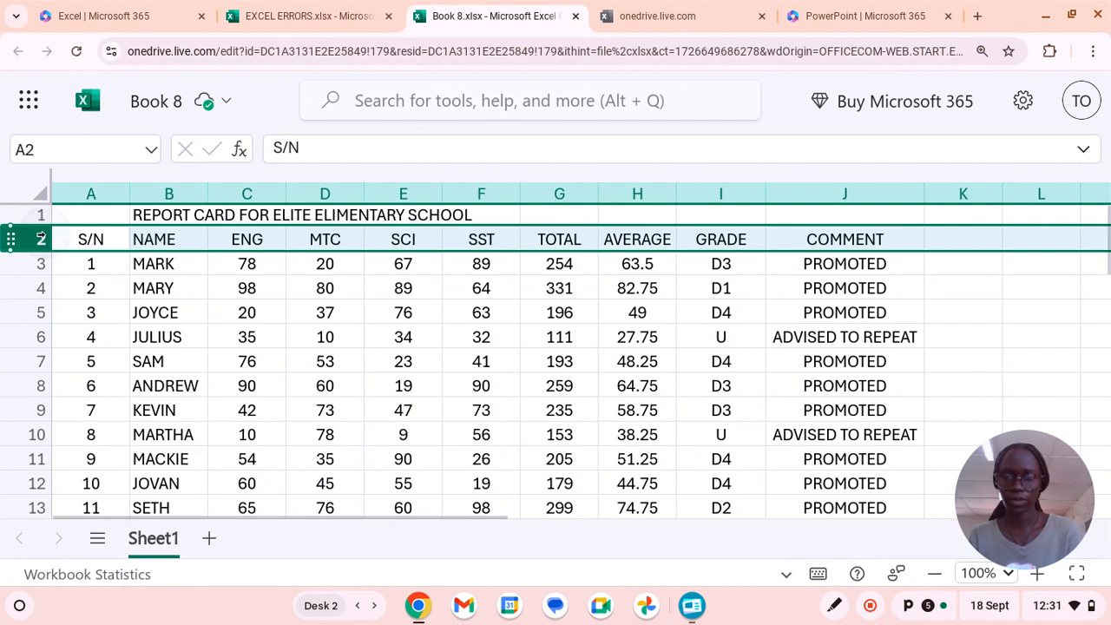
left_click(90, 241)
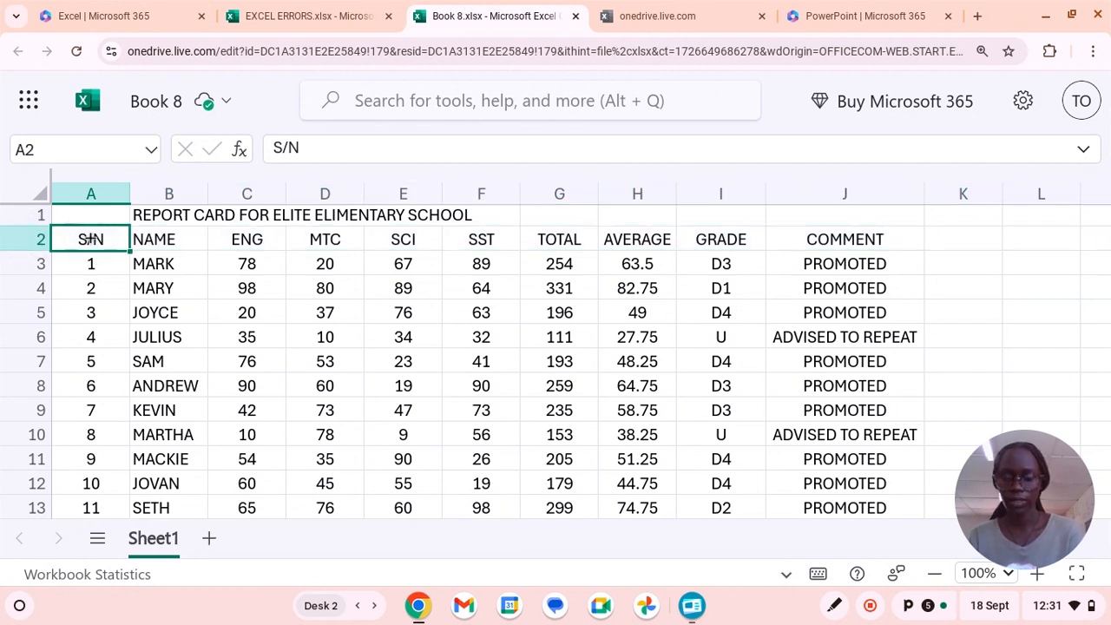
left_click_drag(91, 239, 795, 293)
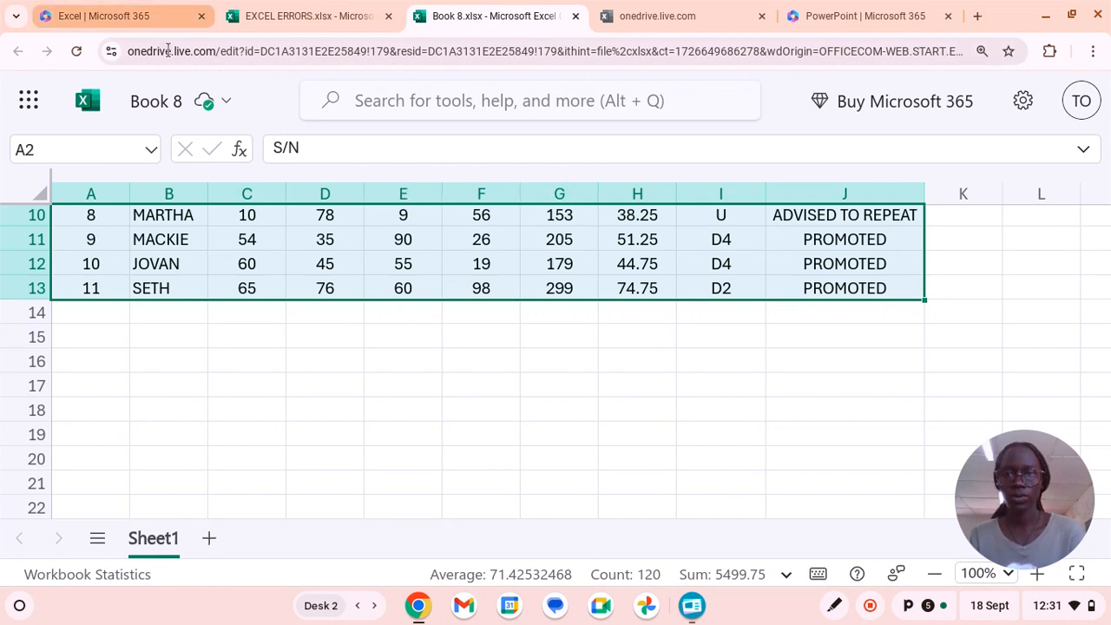
mouse_move(176, 79)
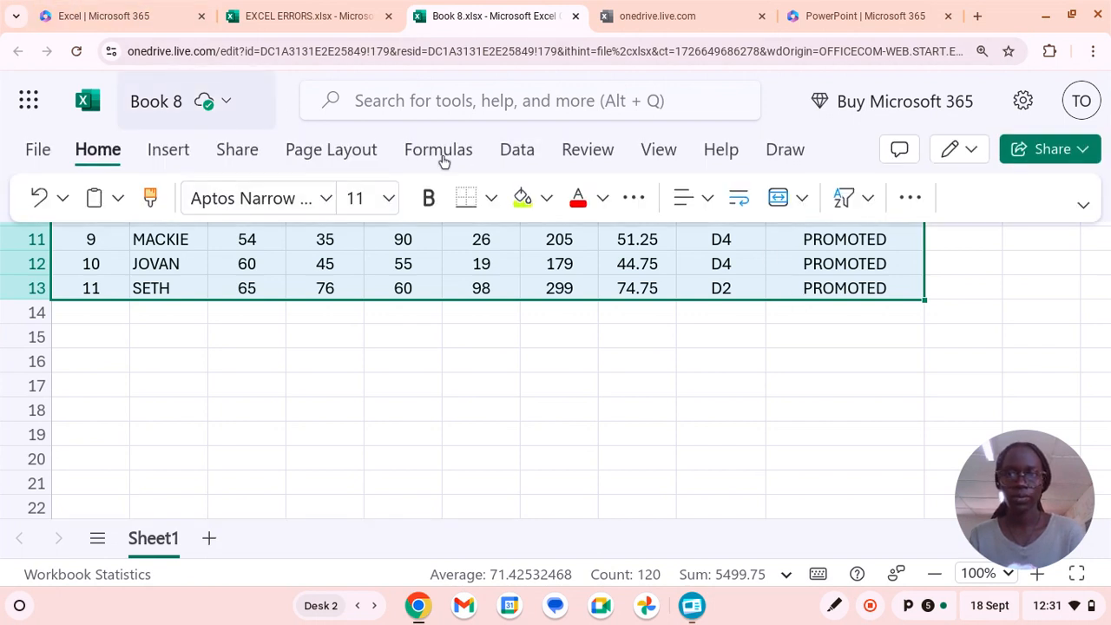
left_click(493, 200)
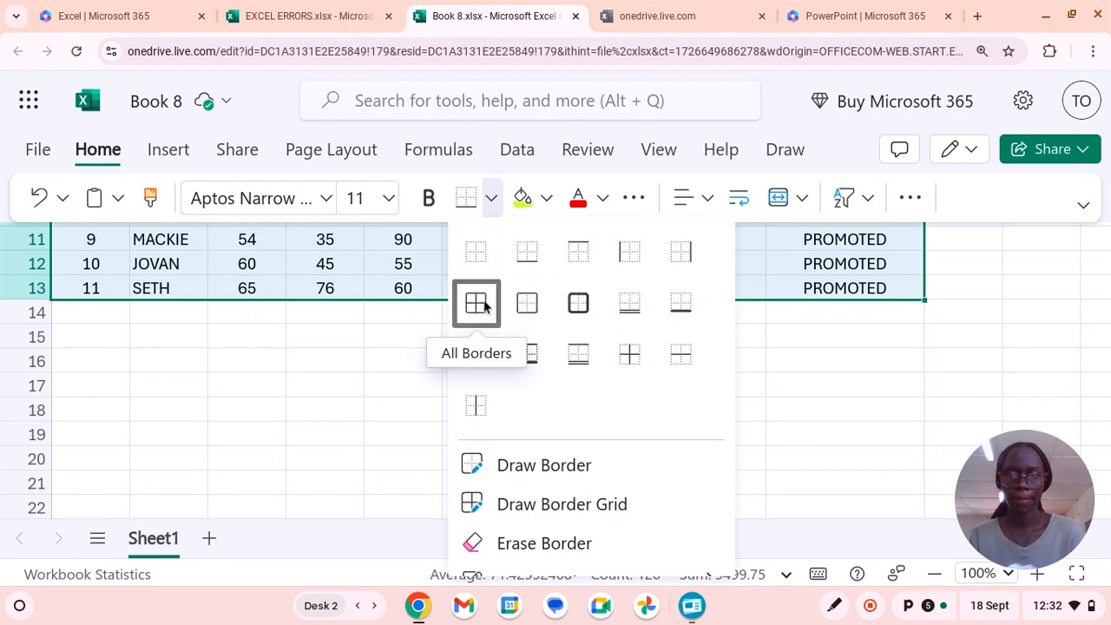
left_click(483, 304)
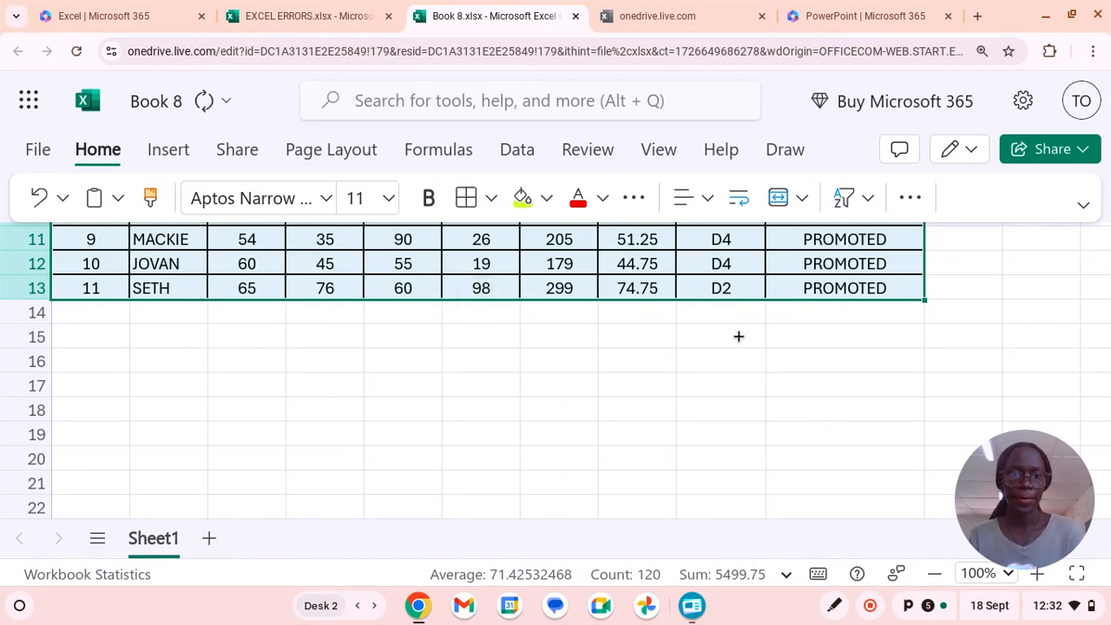
key("ctrl+Home")
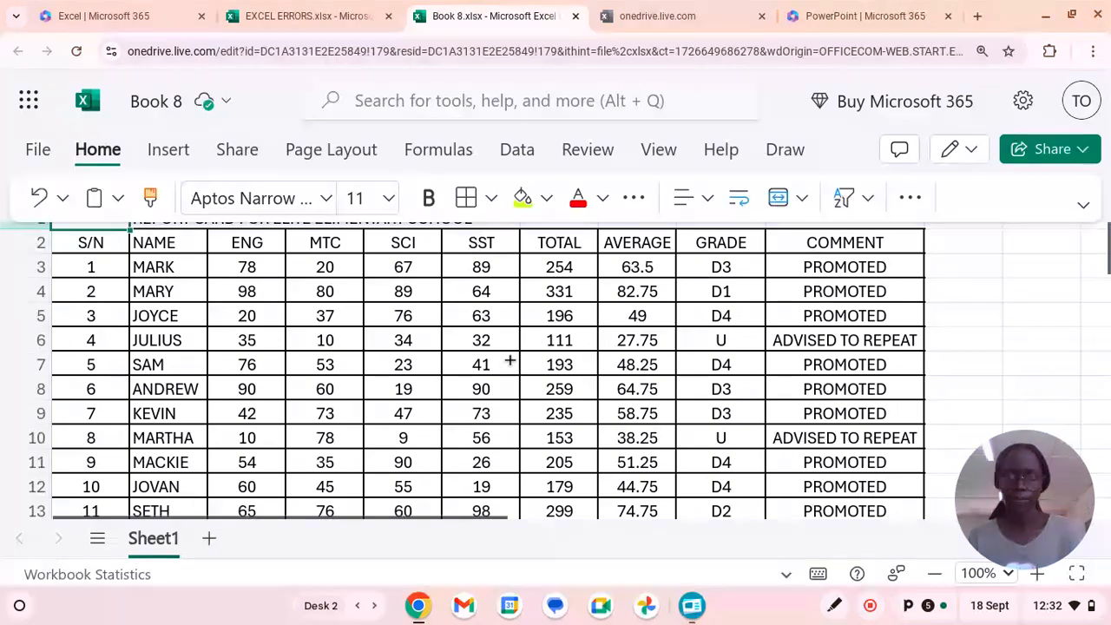
left_click(1003, 339)
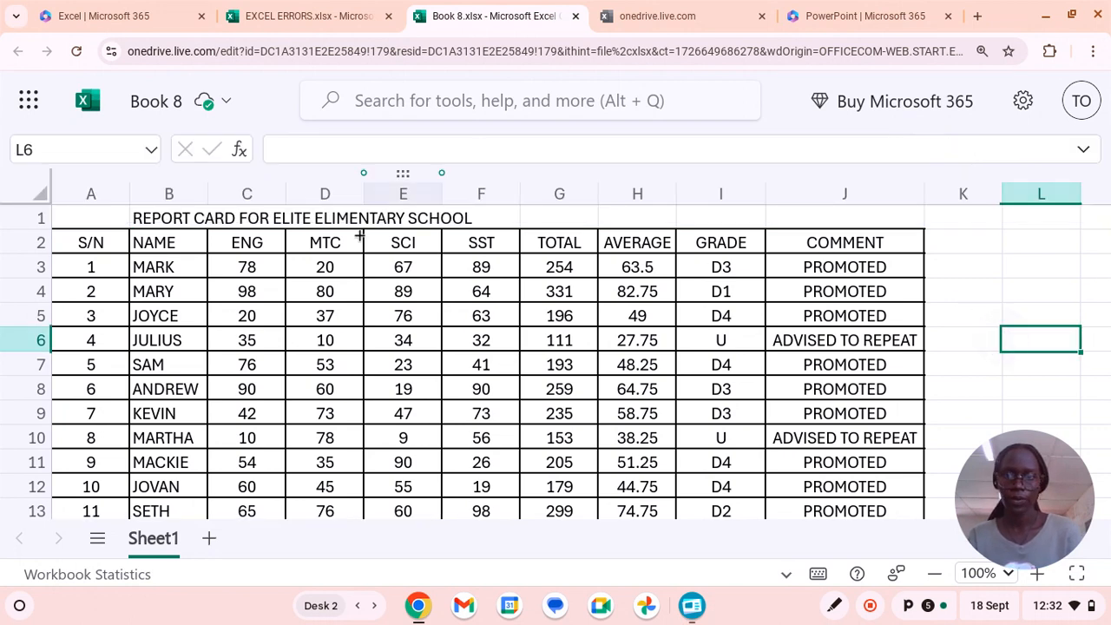